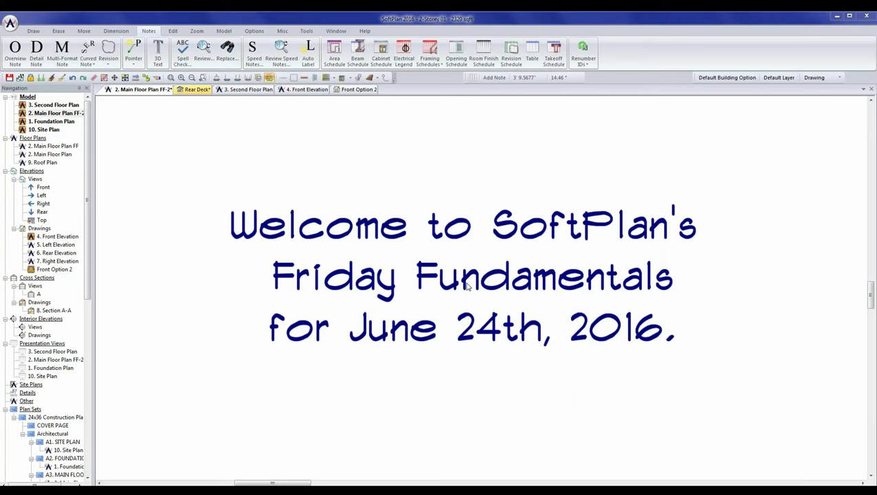
- Locate the front porch on the main floor plan and open the saved Front Porch 3D view
scroll(504, 380, "down", 5)
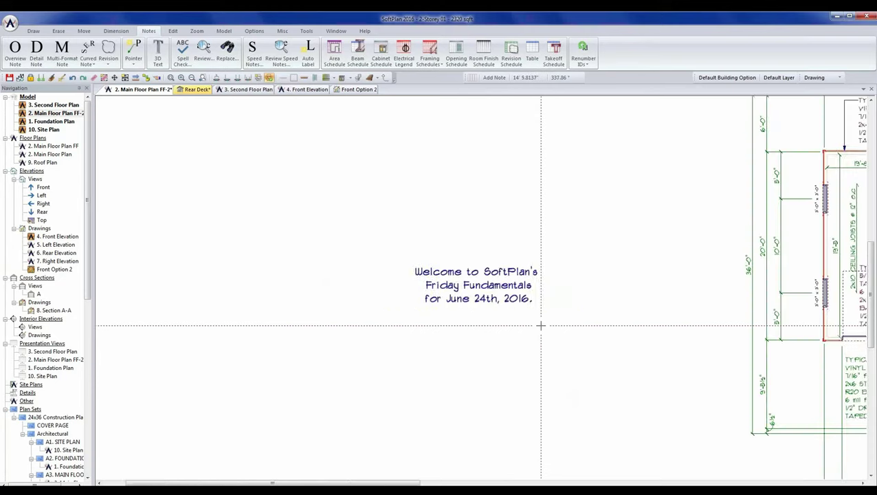
scroll(789, 300, "up", 1)
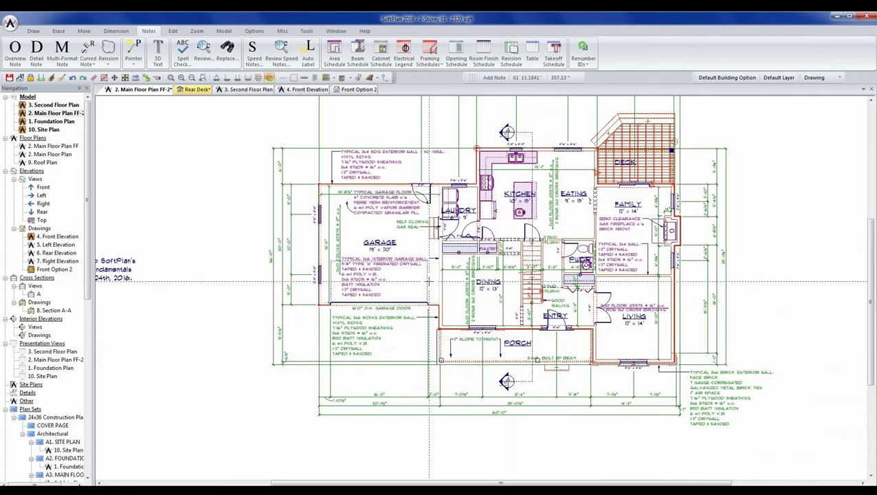
scroll(487, 352, "up", 1)
scroll(484, 288, "up", 5)
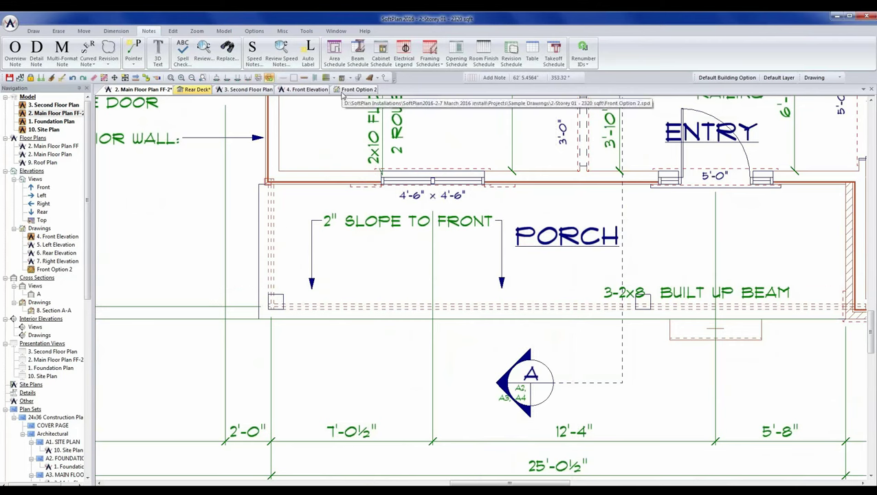
left_click_drag(89, 298, 90, 444)
left_click(50, 427)
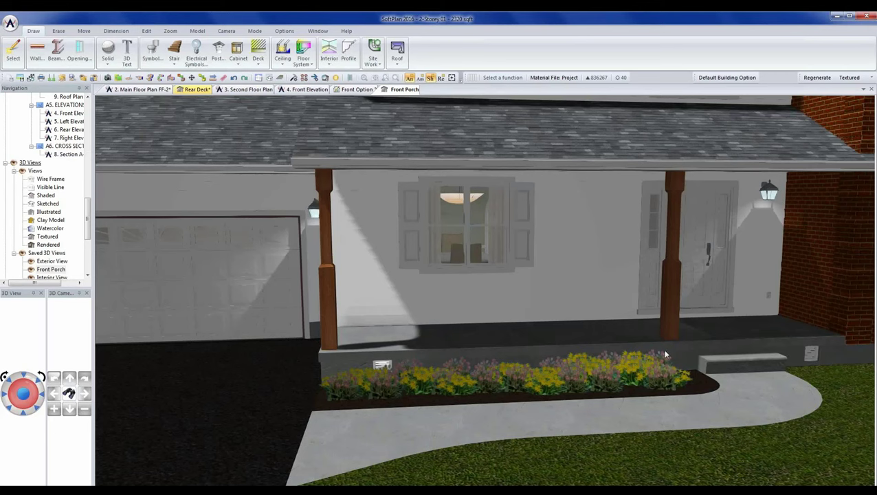
- Return to the main floor plan and start a deck railing with the colonial symbol from the Porch Railing library
left_click(142, 91)
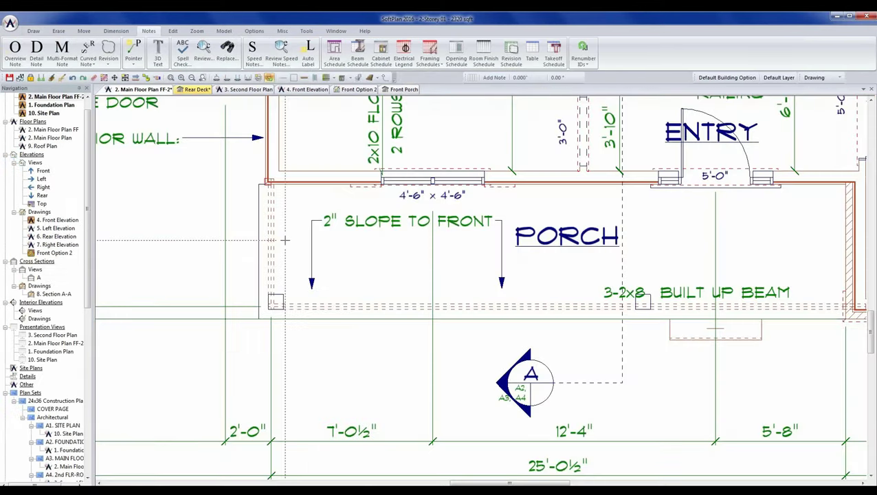
left_click(33, 31)
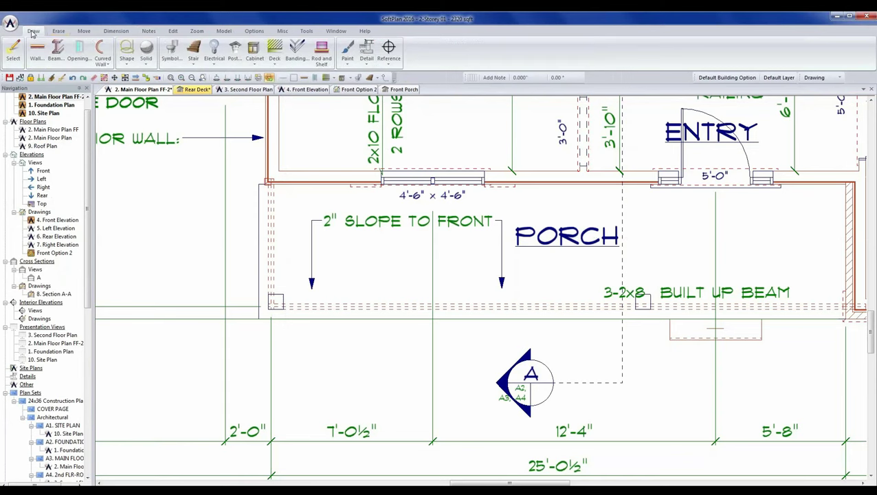
left_click(274, 59)
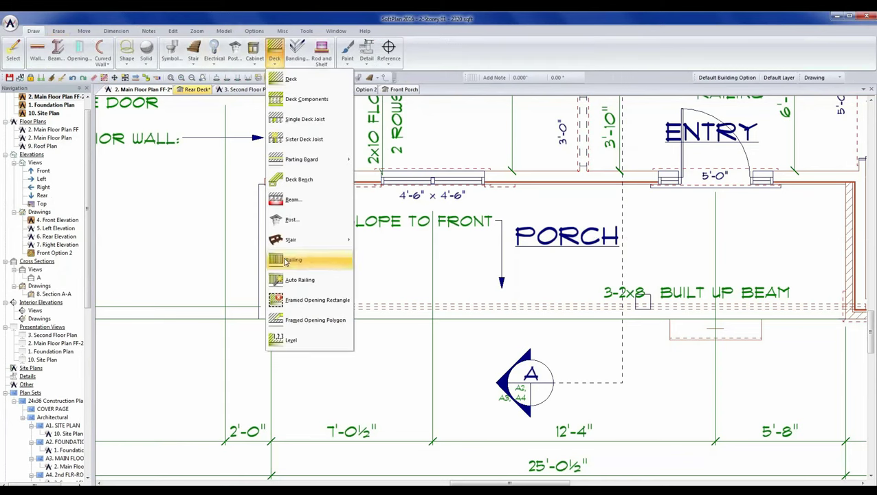
left_click(290, 259)
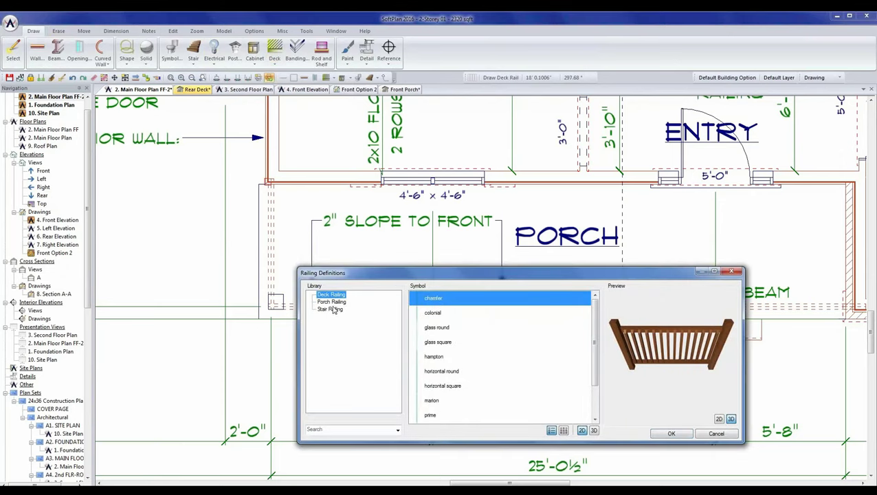
left_click(334, 303)
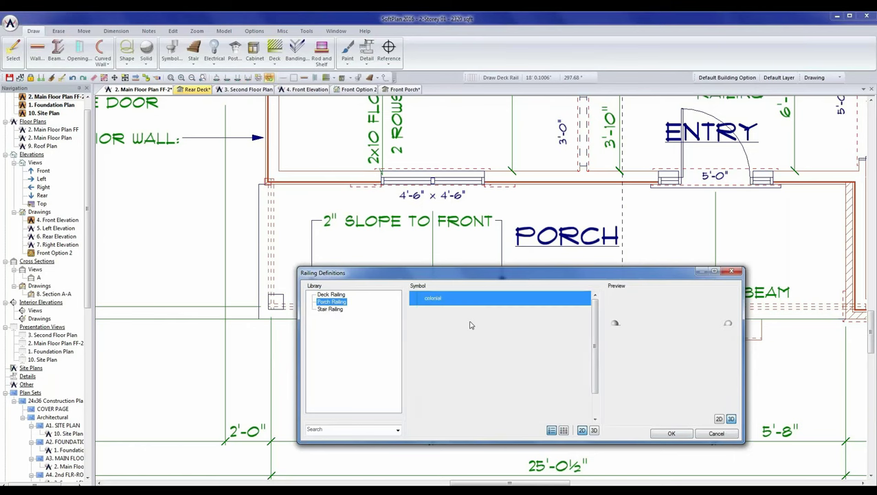
left_click(333, 295)
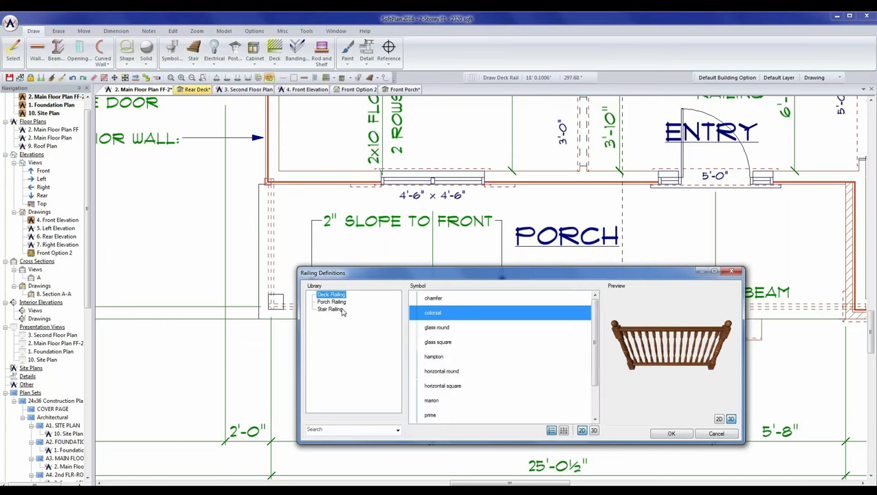
left_click(336, 303)
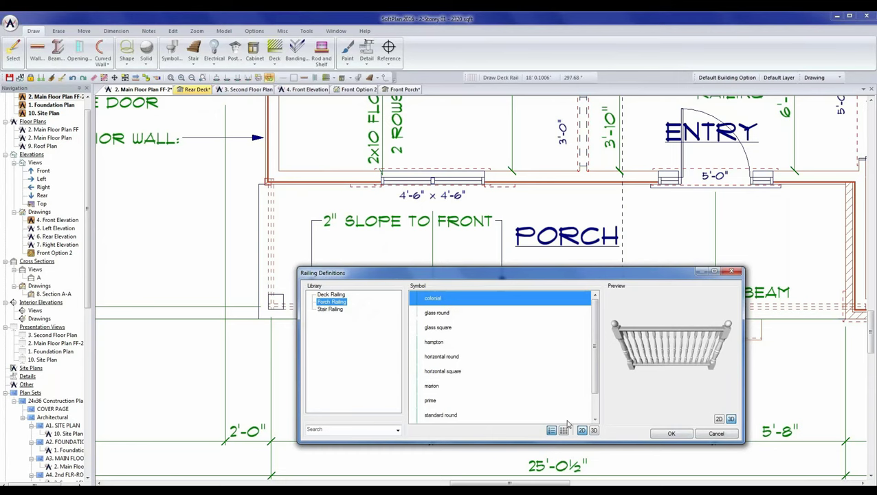
left_click(672, 435)
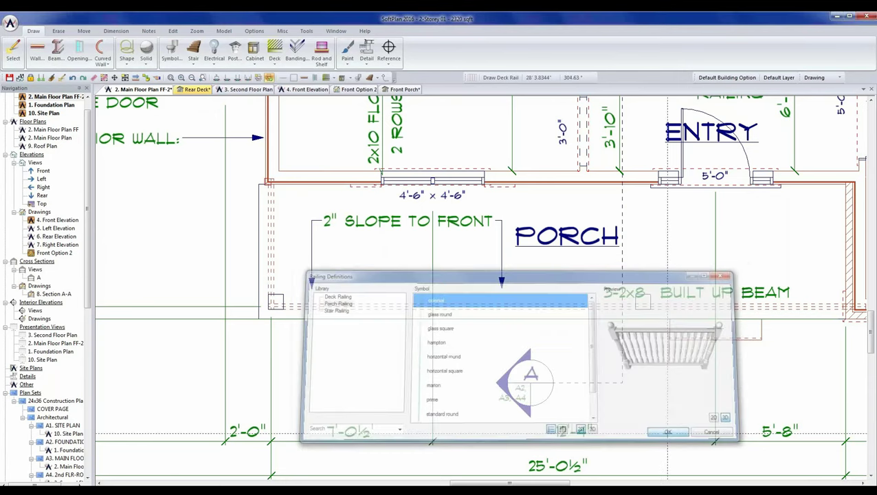
- With midpoint snap on, draw the porch's side railing, about 4' 9.5" long, between the corner post and the house wall
scroll(481, 288, "up", 2)
scroll(480, 287, "up", 2)
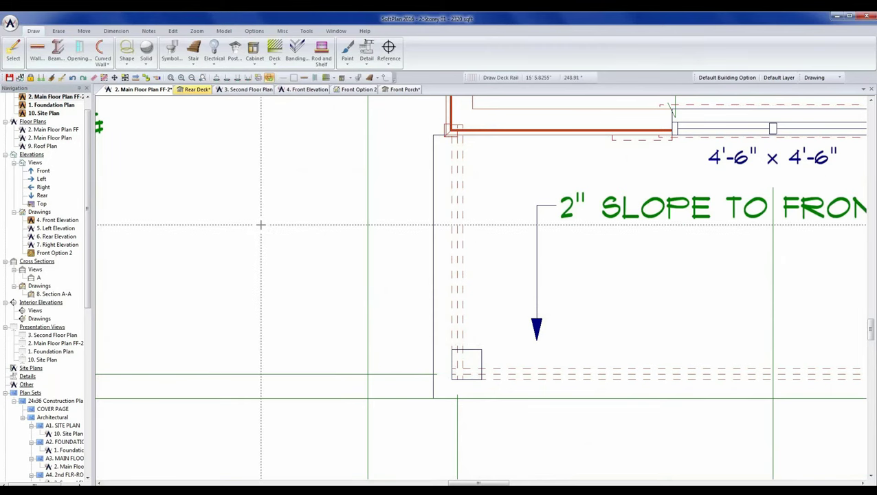
left_click(41, 78)
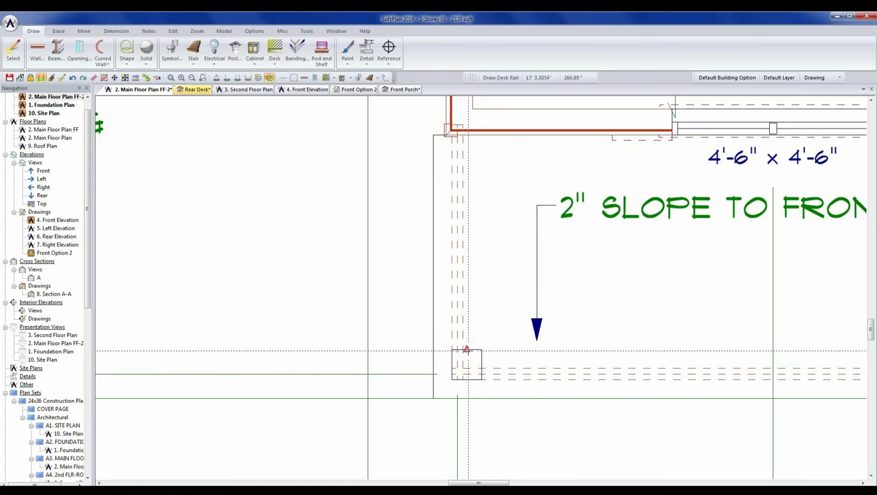
left_click(467, 351)
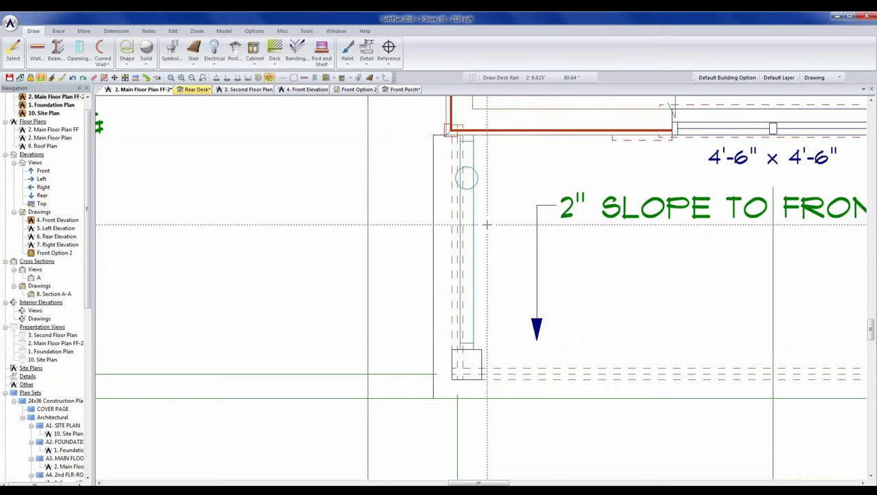
- Draw the porch's front railing, about 15' 4" long, from the corner post's inner edge midpoint to the second post
scroll(487, 224, "down", 5)
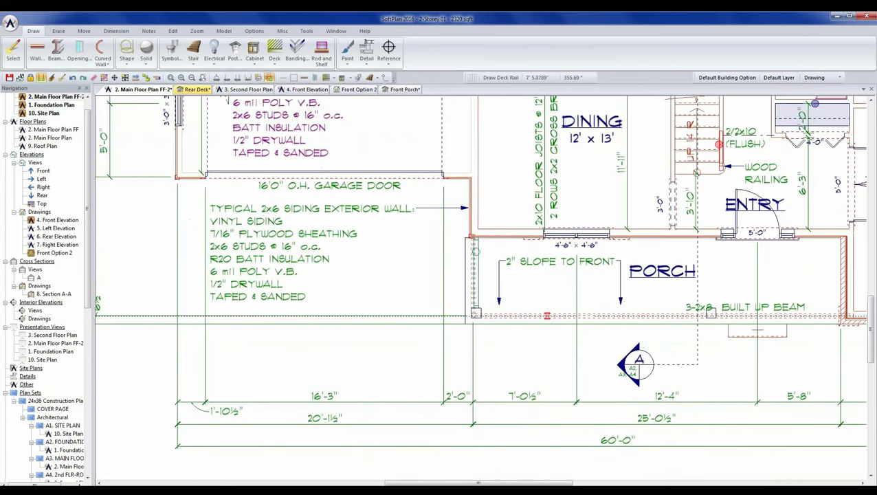
scroll(481, 288, "up", 3)
scroll(478, 285, "down", 1)
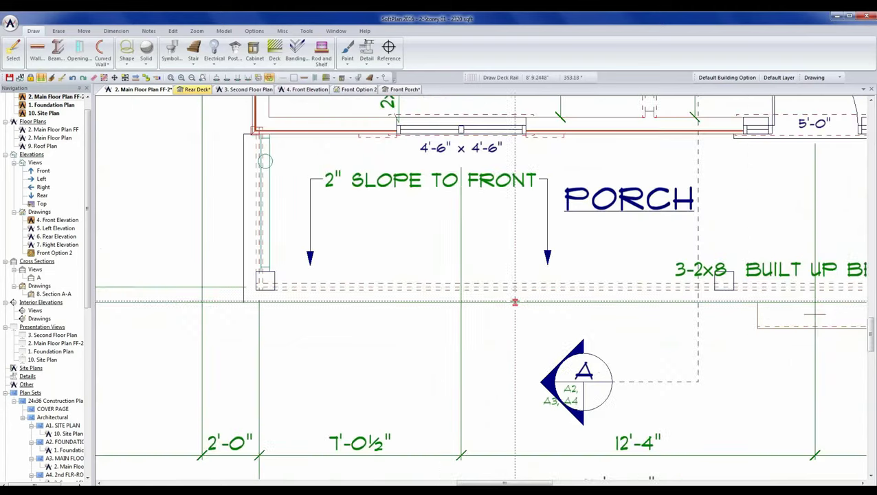
left_click(274, 280)
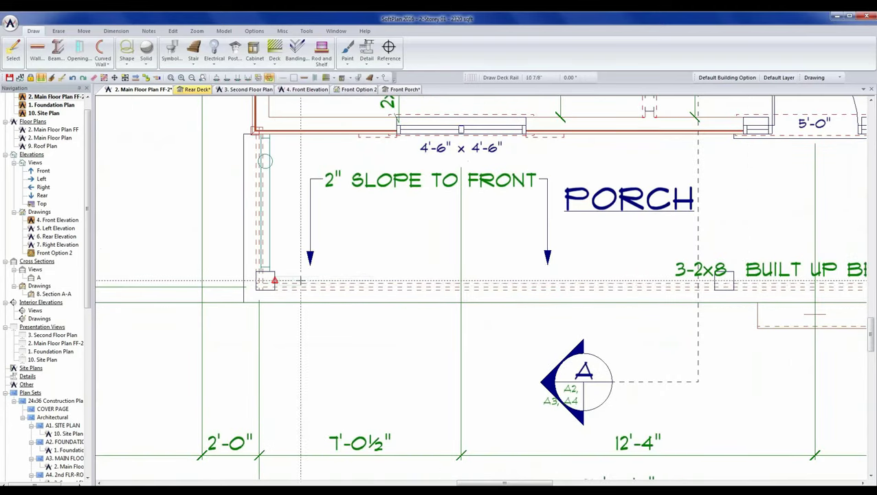
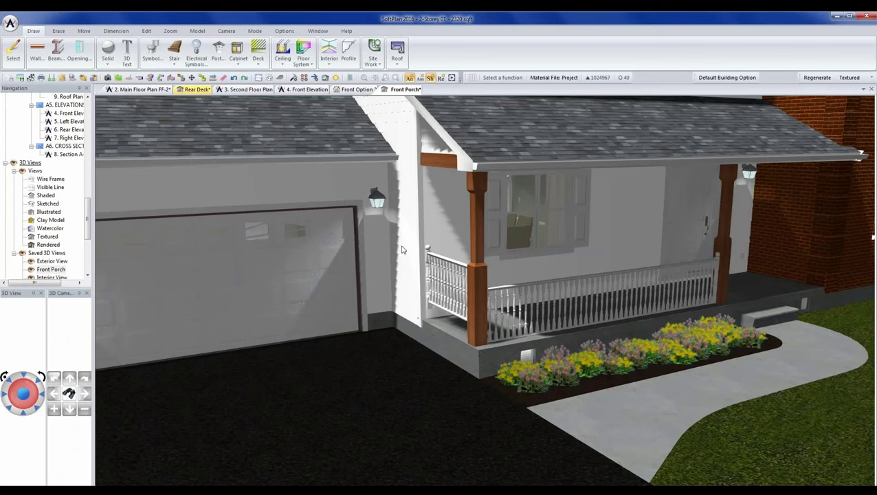
- Set the side railing's top and bottom end-post positions to 4" up, and repeat the edit on the front railing
left_click(138, 78)
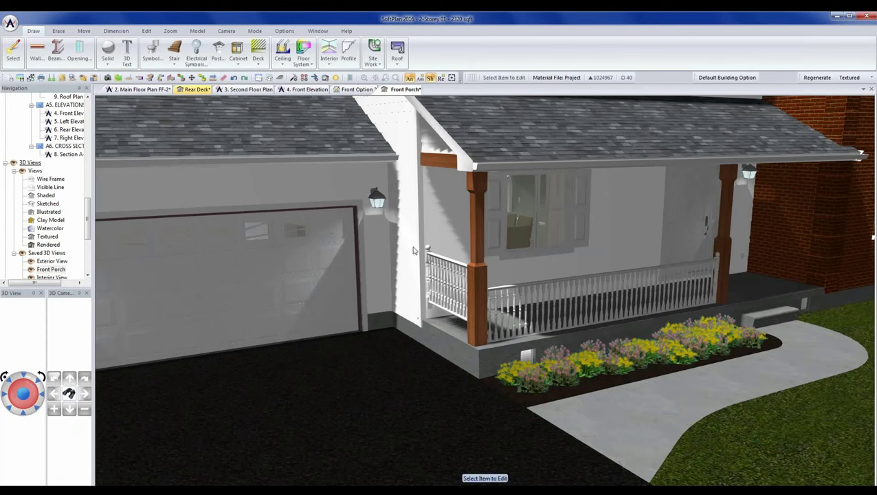
left_click(432, 258)
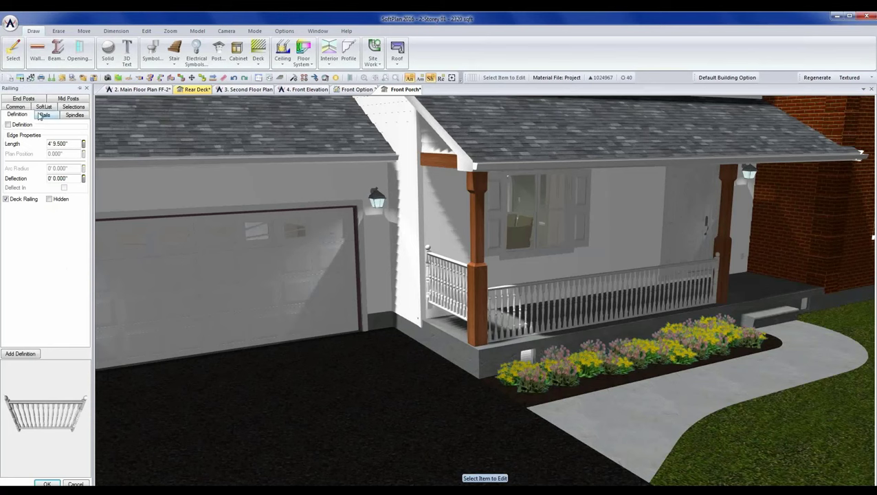
left_click(31, 100)
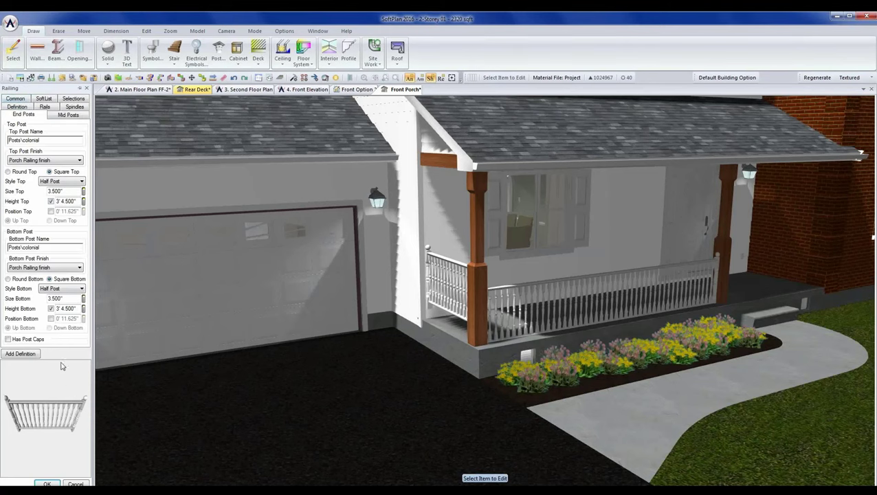
left_click(50, 321)
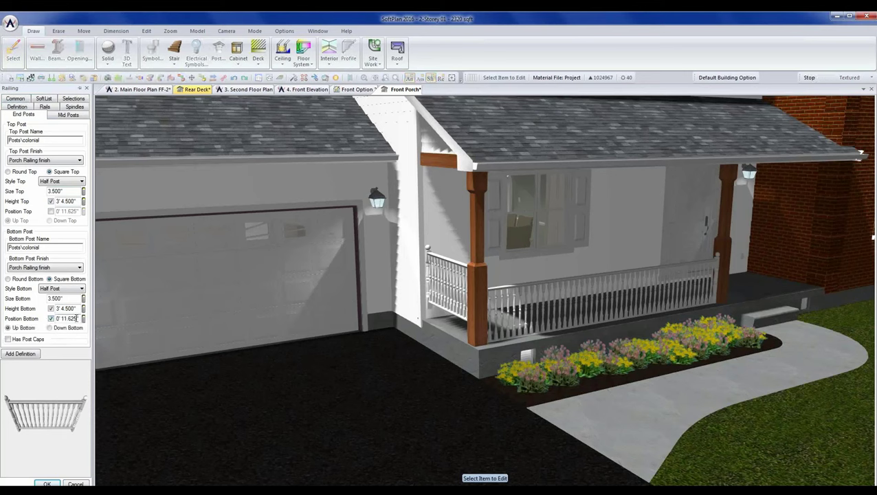
type("4\"")
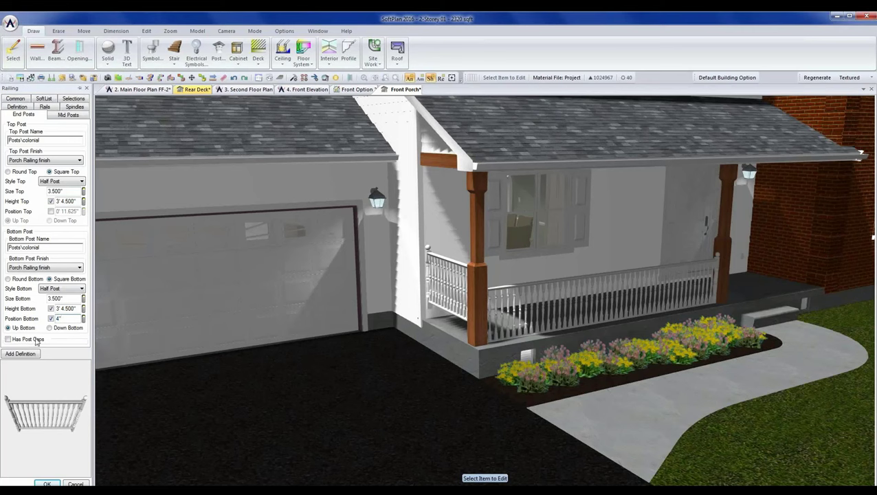
left_click(50, 211)
type("4\"")
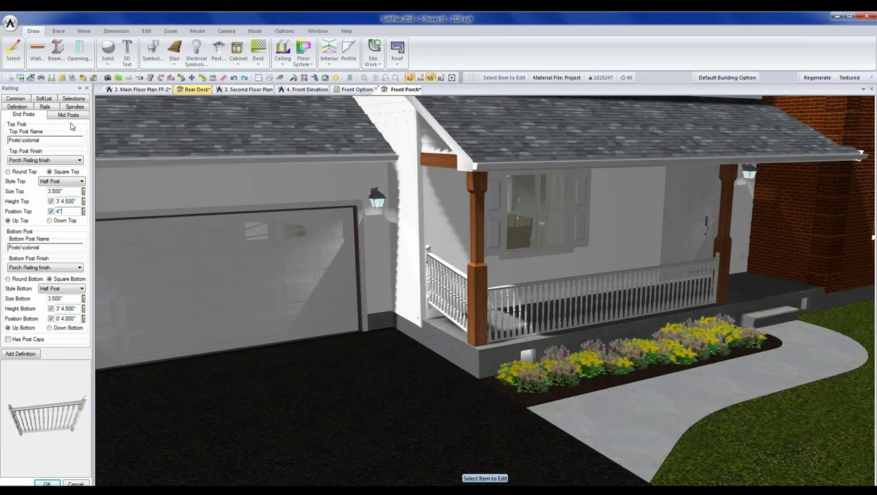
left_click(47, 483)
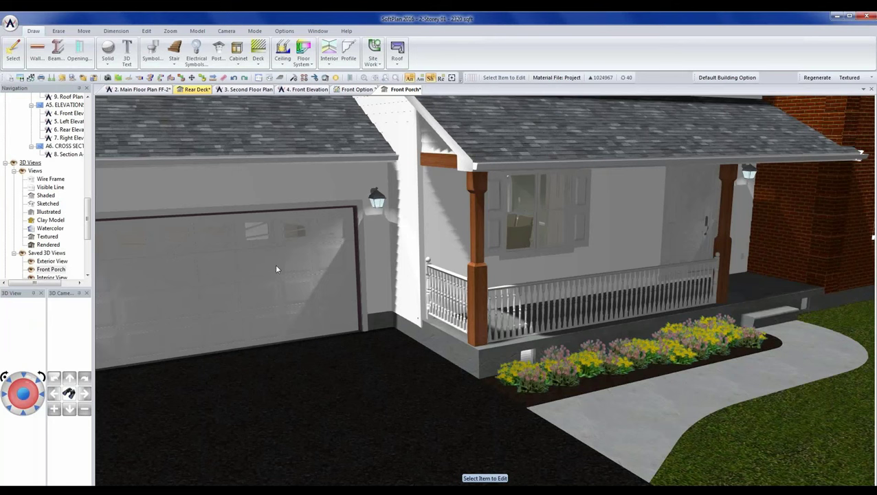
key("space")
left_click(501, 292)
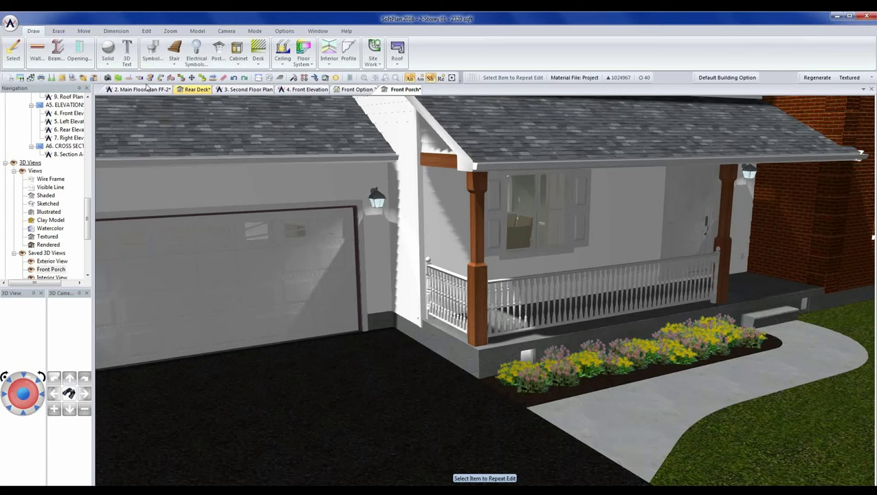
- Enable intermediate posts on the front porch railing, try 3 posts, and settle on 2
left_click(507, 283)
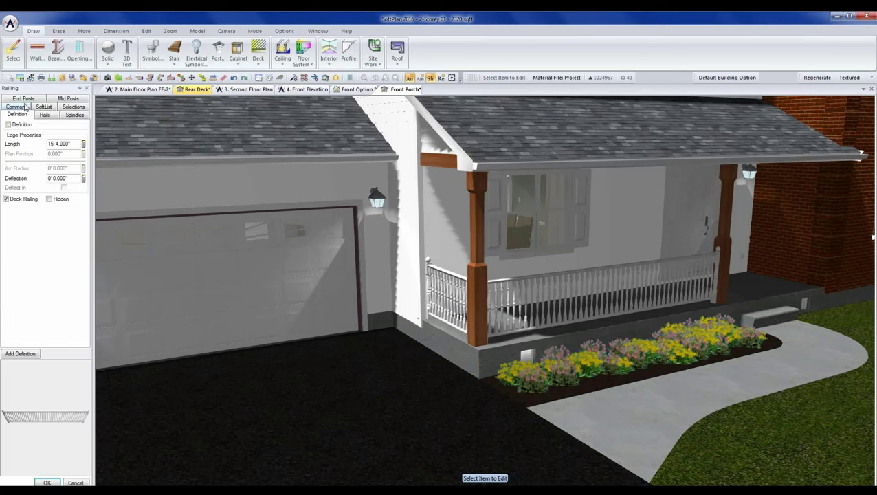
left_click(66, 100)
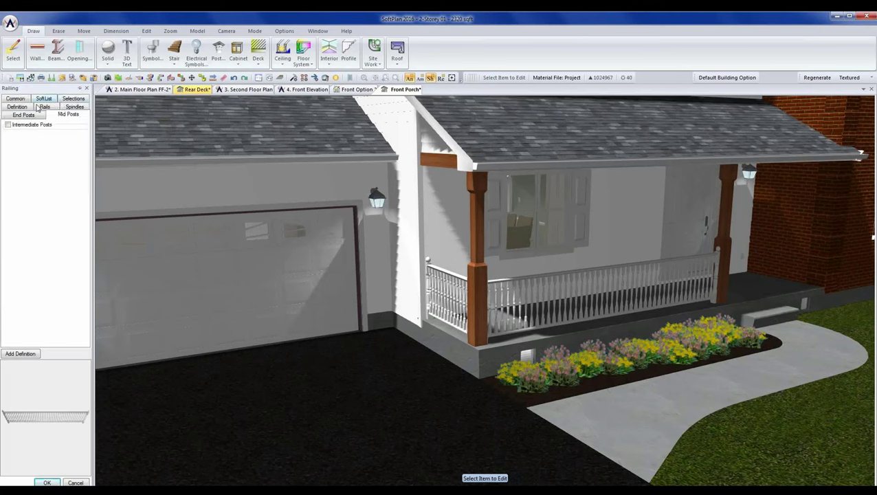
left_click(8, 125)
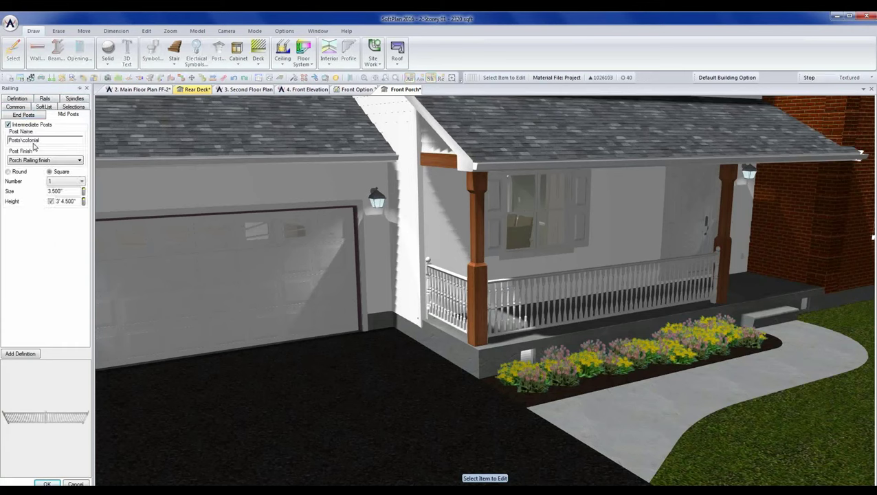
left_click(66, 181)
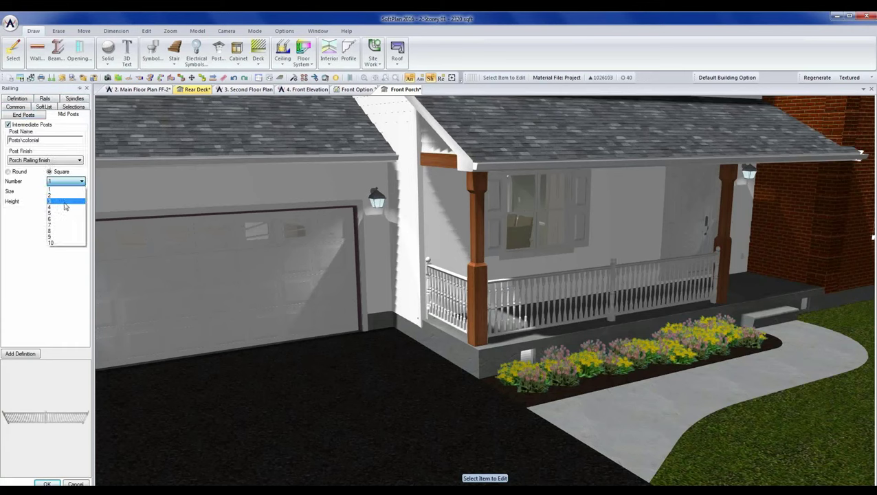
left_click(65, 201)
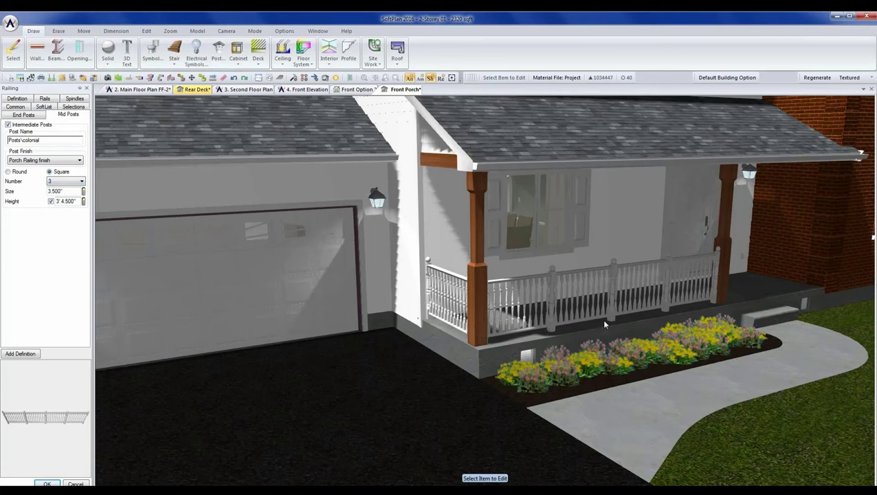
left_click(67, 182)
left_click(66, 196)
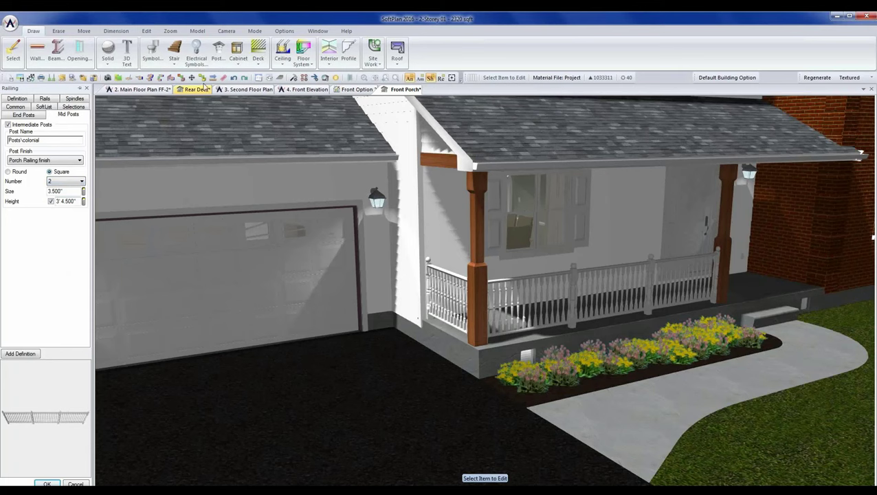
- Copy the side railing's white surface material and paste it onto the brown porch posts and the exposed porch beam
left_click(149, 32)
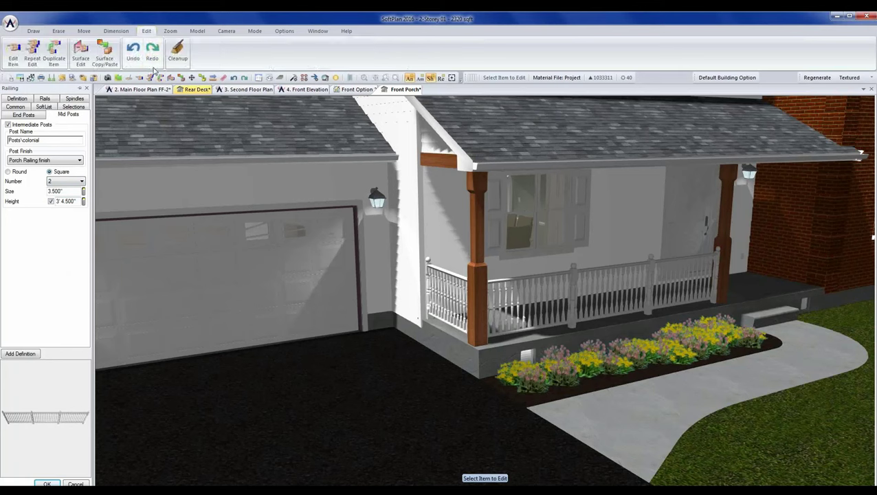
left_click(105, 60)
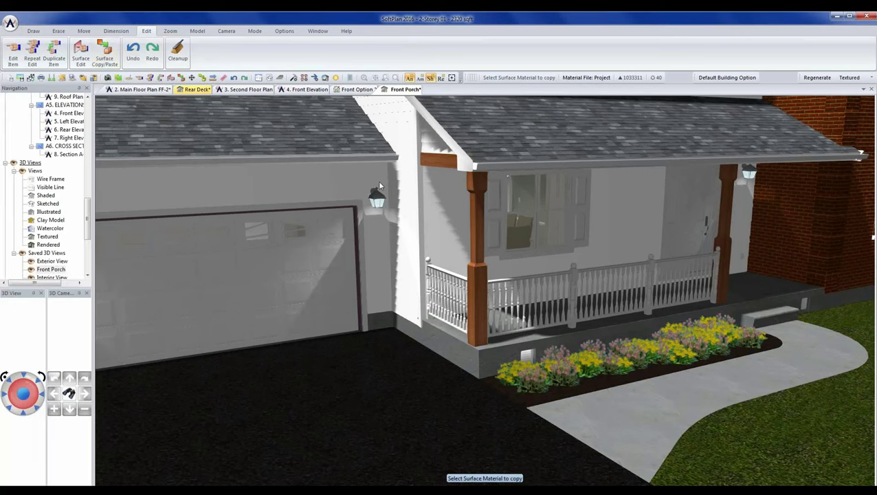
left_click(447, 274)
left_click(476, 271)
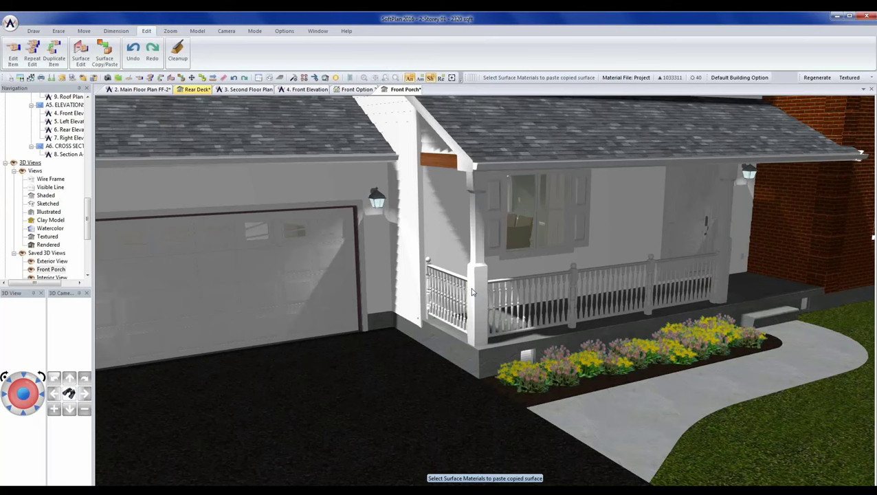
left_click(453, 163)
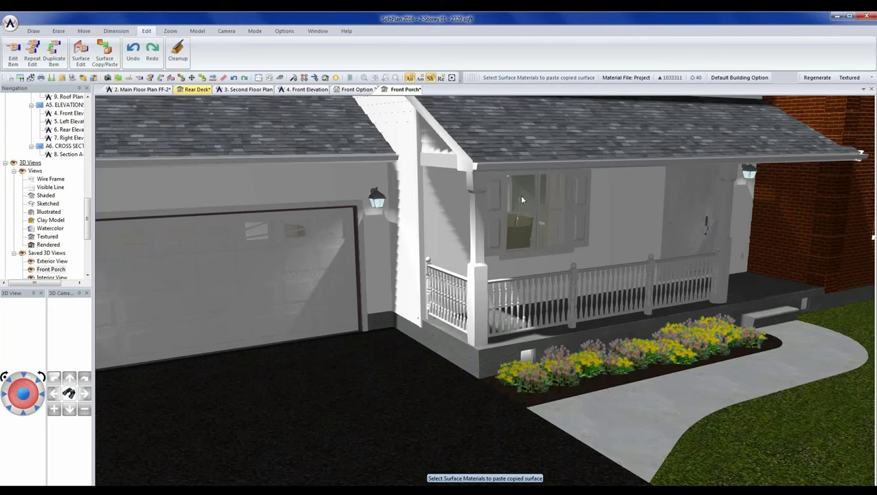
- Open the main floor plan at the rear deck and save the drawing
left_click(131, 90)
scroll(481, 289, "down", 5)
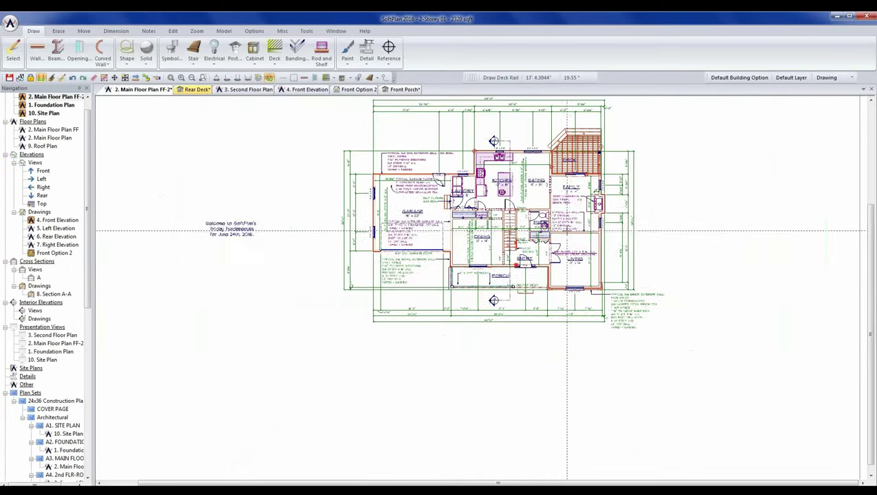
scroll(481, 238, "up", 5)
scroll(483, 289, "up", 2)
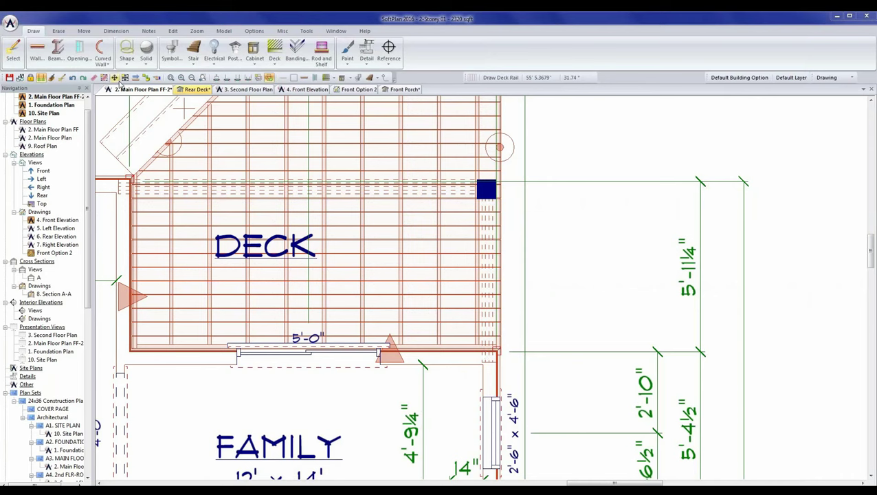
left_click(9, 78)
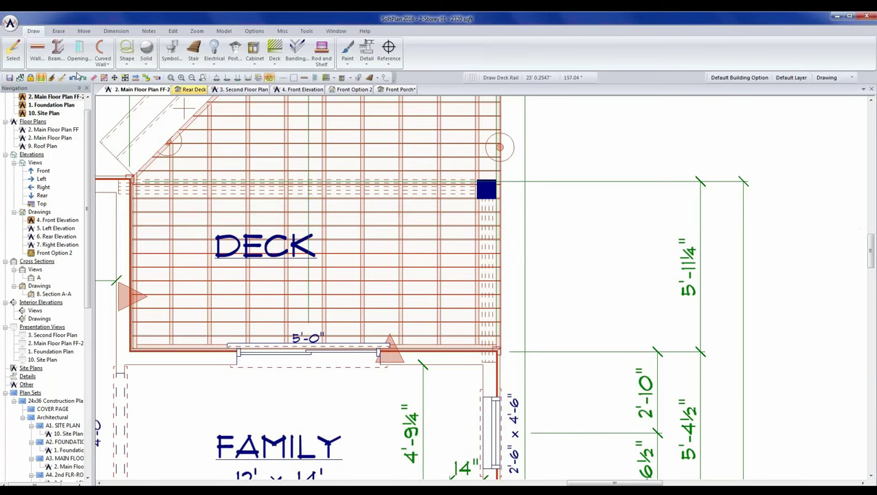
- Draw a standard square deck railing, about 5' 3 1/2" long, from the deck's corner post straight down to the house wall
left_click(275, 51)
left_click(289, 259)
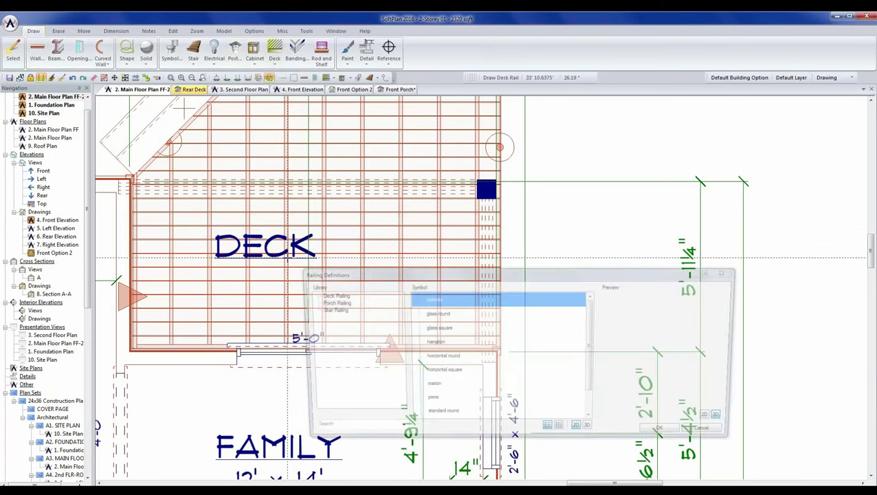
left_click(325, 295)
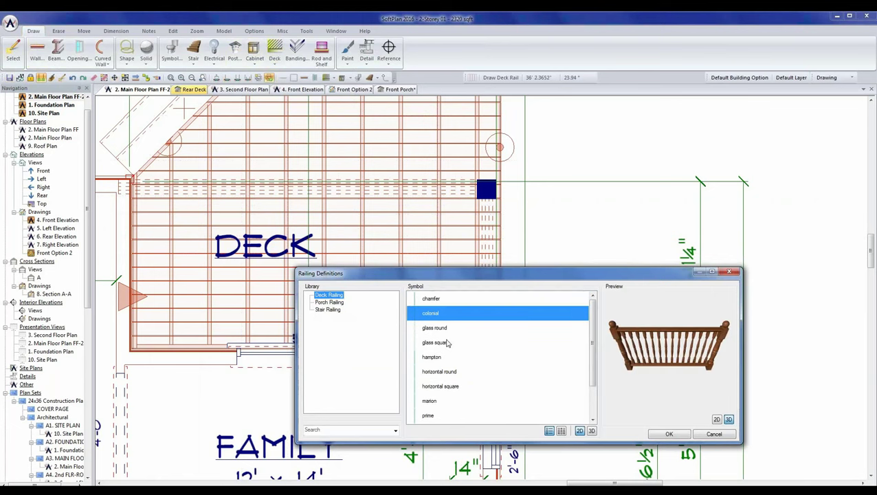
scroll(592, 409, "down", 1)
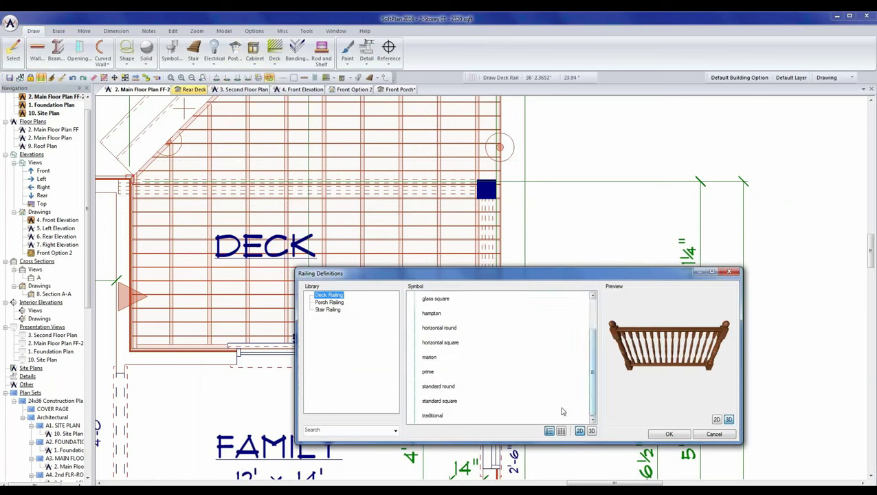
left_click(446, 402)
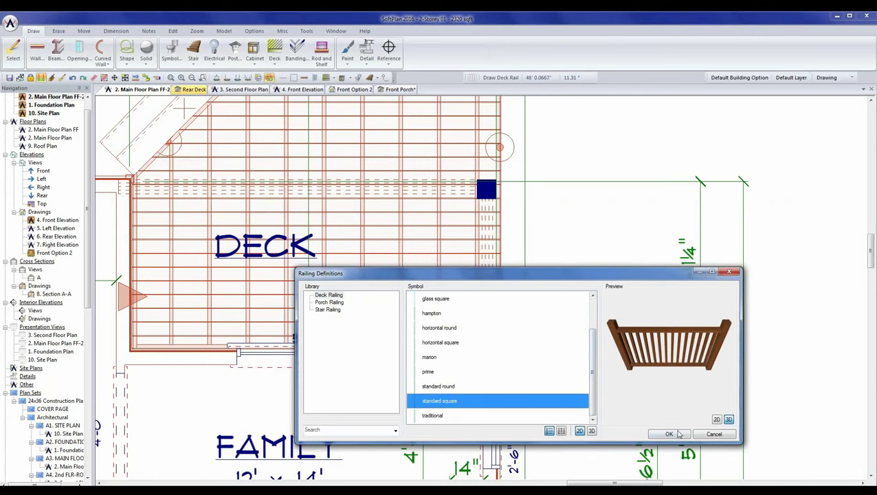
left_click(669, 435)
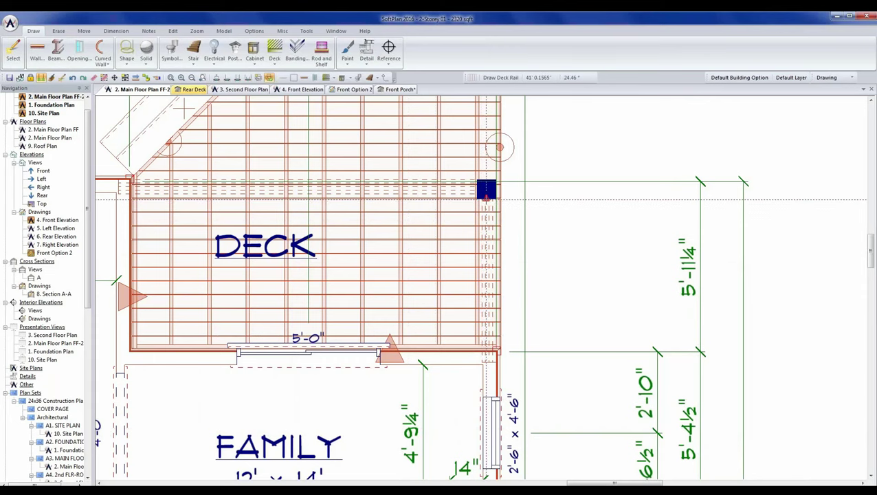
left_click(486, 198)
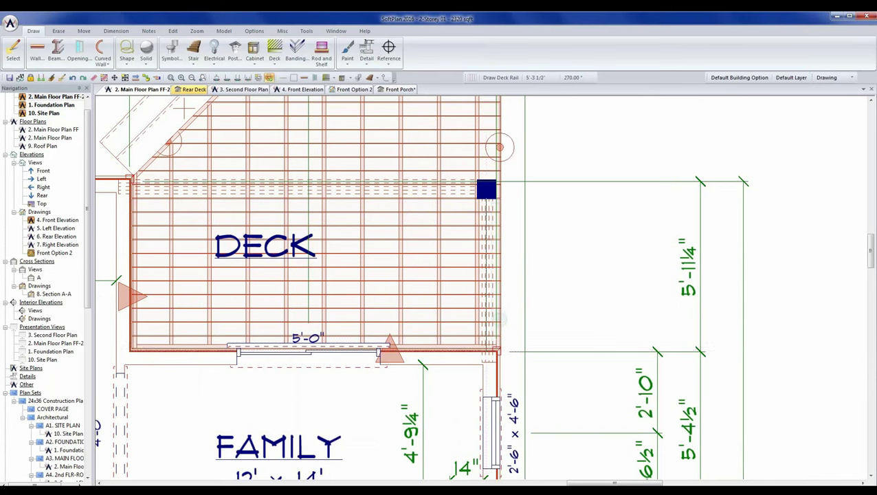
left_click(486, 348)
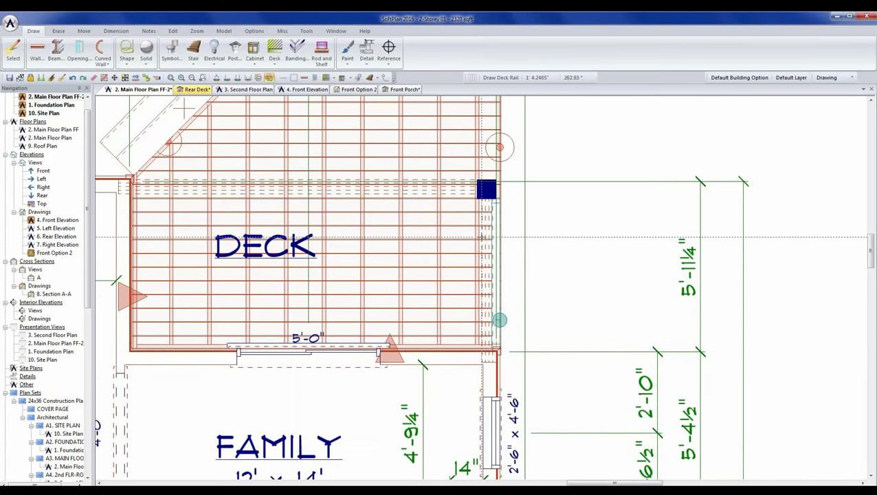
- Edit the rear deck and set its rail alignment to Inside
scroll(481, 286, "up", 1)
scroll(481, 288, "up", 2)
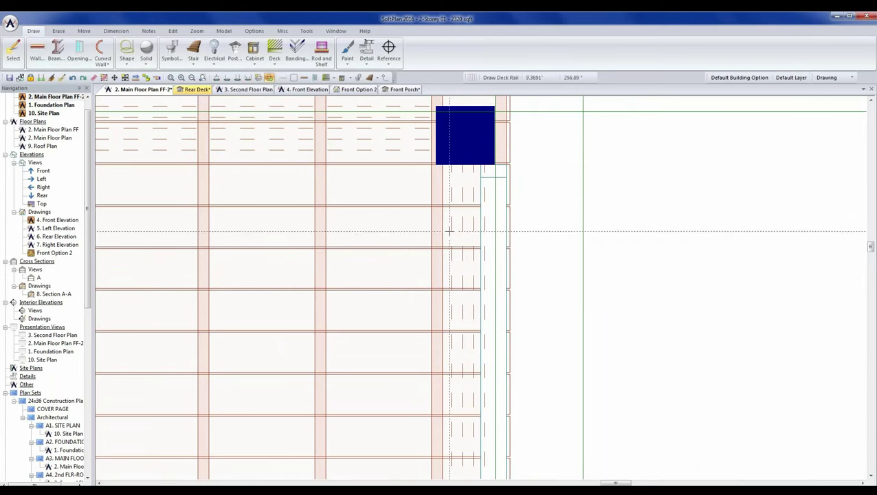
left_click(158, 77)
left_click(287, 291)
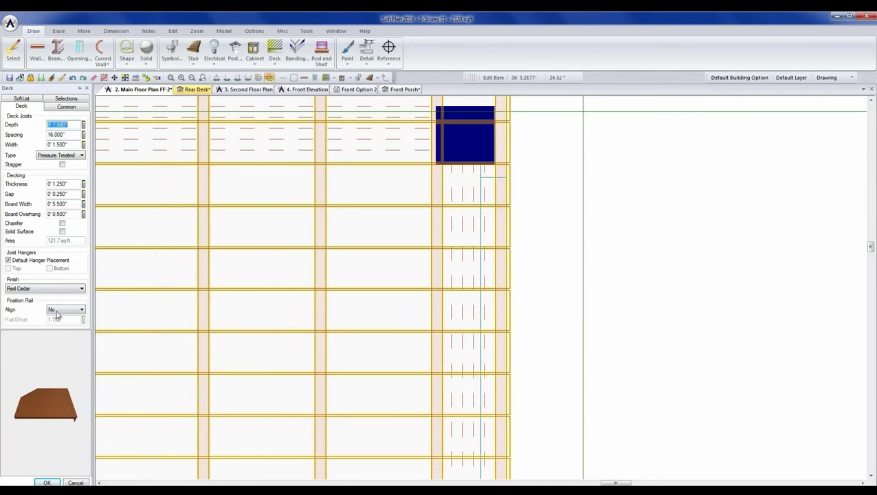
left_click(82, 312)
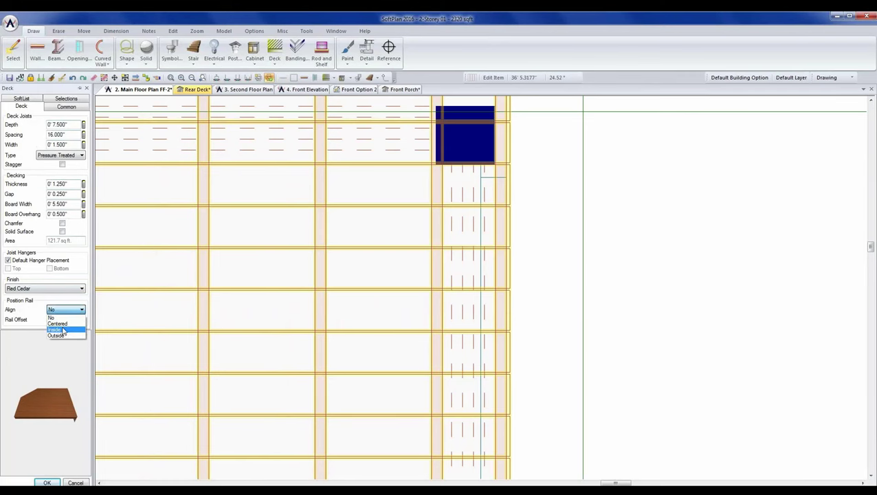
left_click(62, 330)
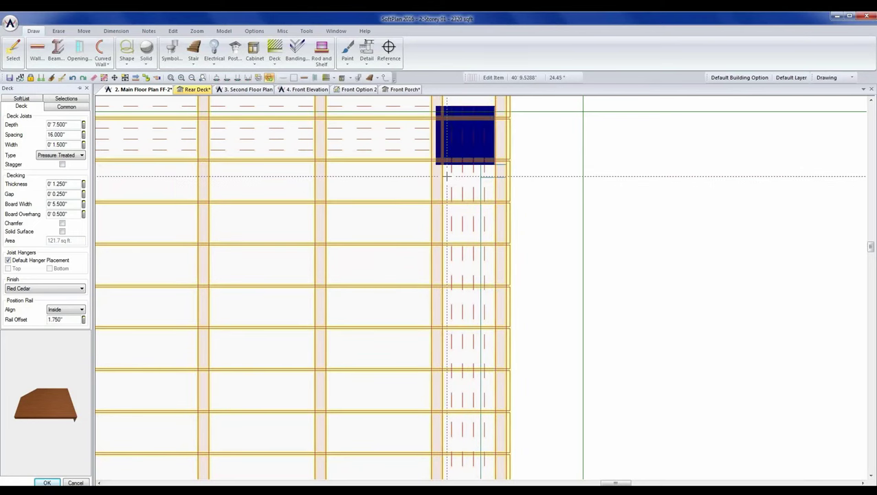
- Set the deck's rail offset to 4.5", increase it to 5", and review the deck's common cleanup settings
left_click(71, 319)
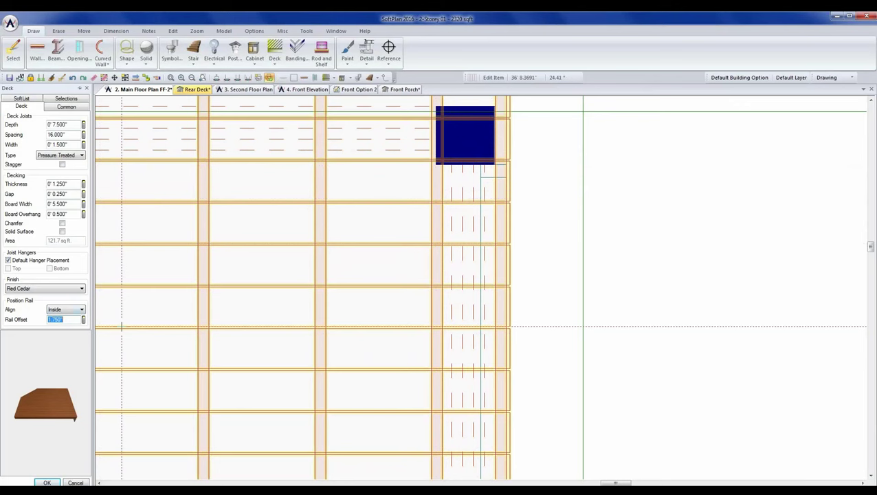
type("4.5")
key("Tab")
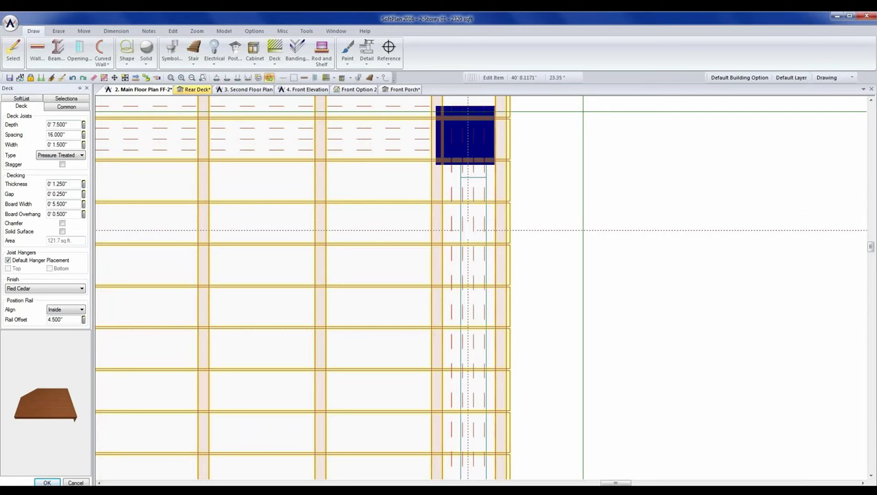
double_click(77, 321)
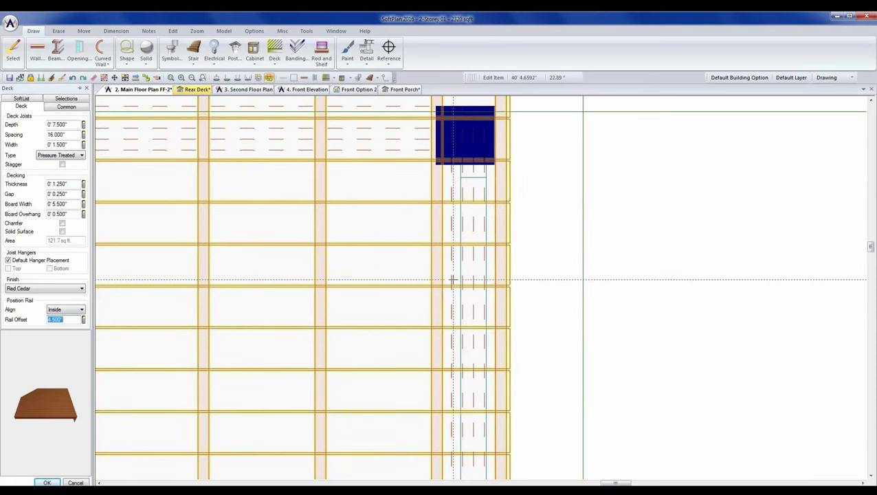
left_click(84, 319)
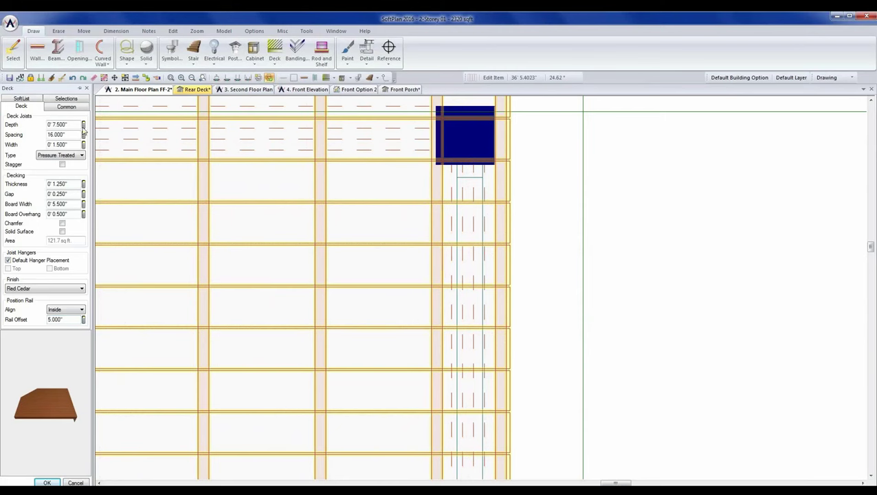
left_click(74, 106)
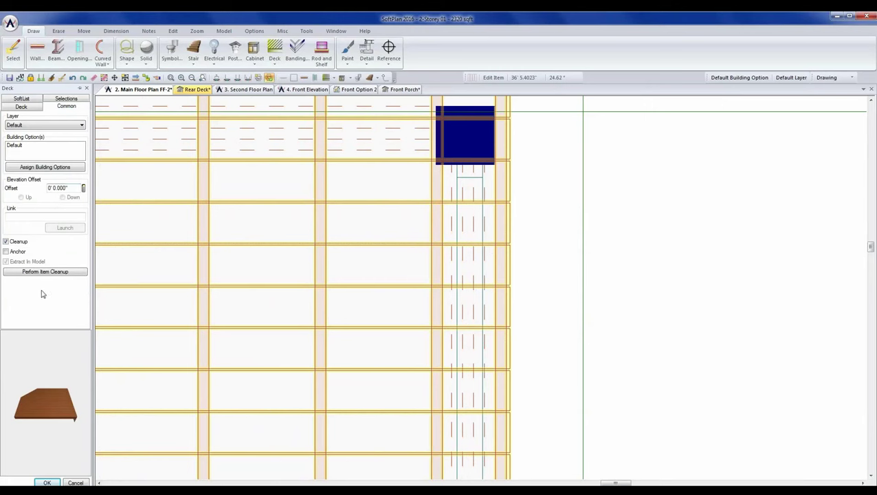
left_click(16, 244)
- Examine the new deck railing where it meets the house wall and post in the Rear Deck 3D view
left_click(193, 89)
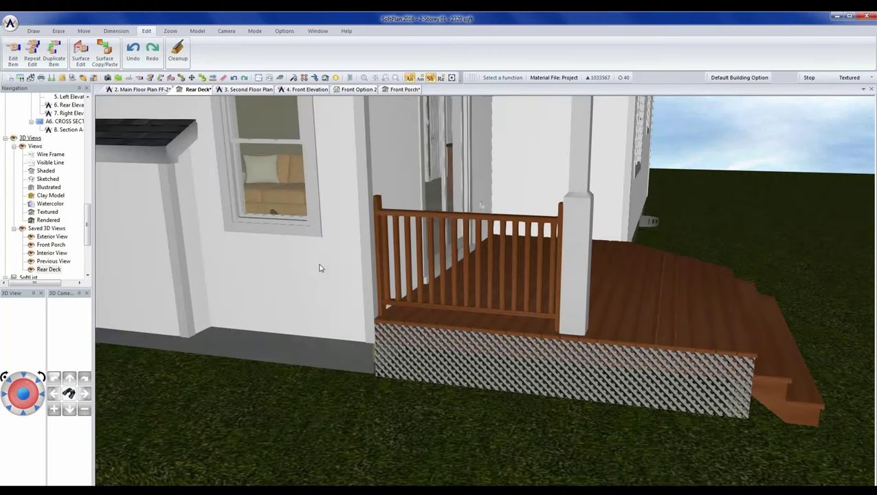
scroll(321, 267, "up", 3)
scroll(316, 266, "up", 5)
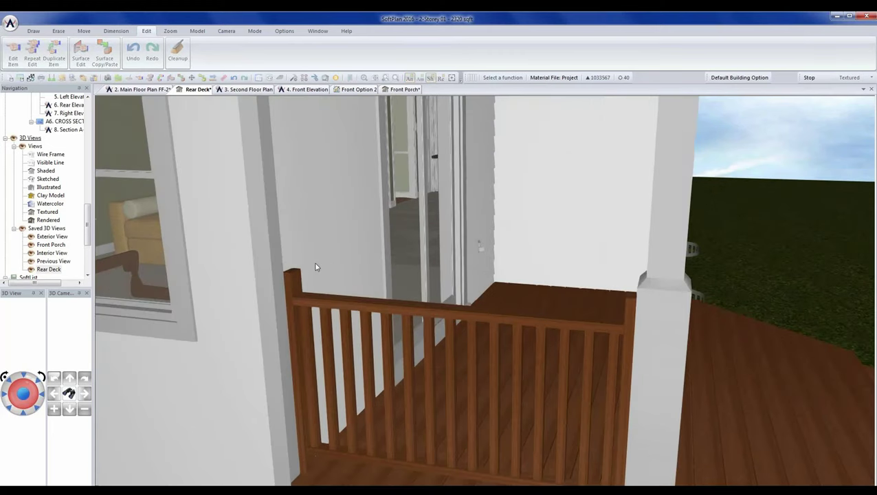
key("Left")
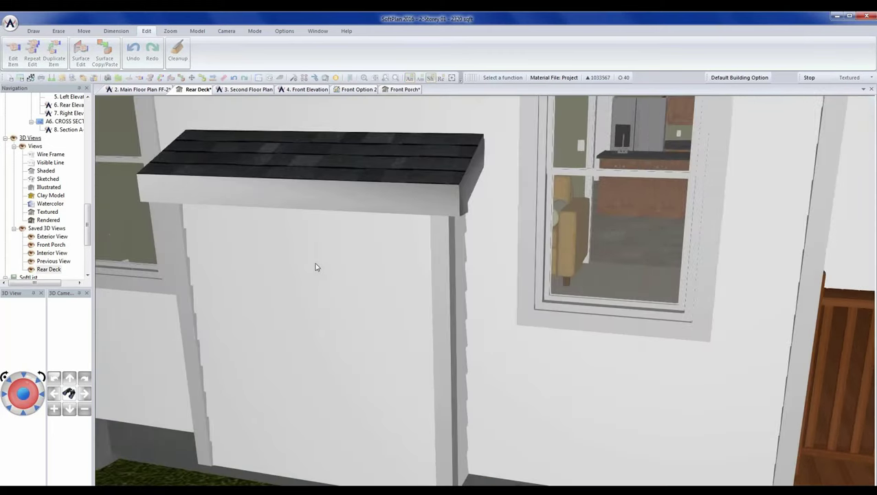
key("Right")
key("Right")
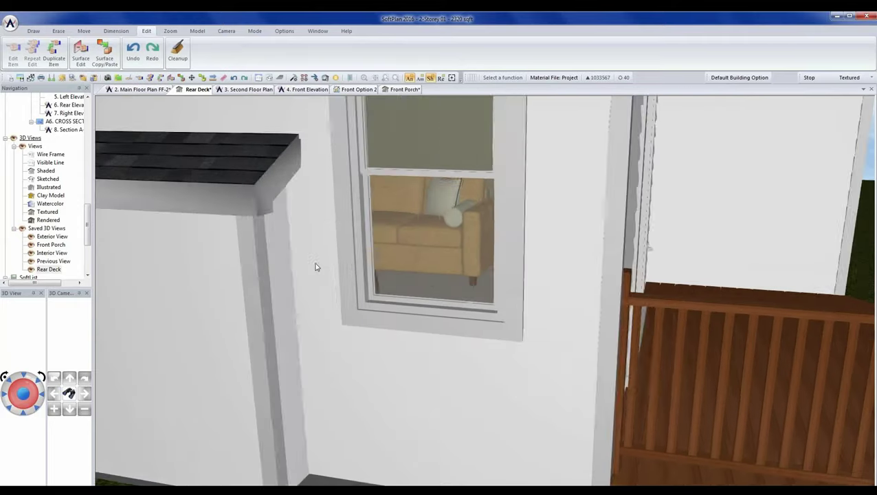
scroll(316, 267, "up", 5)
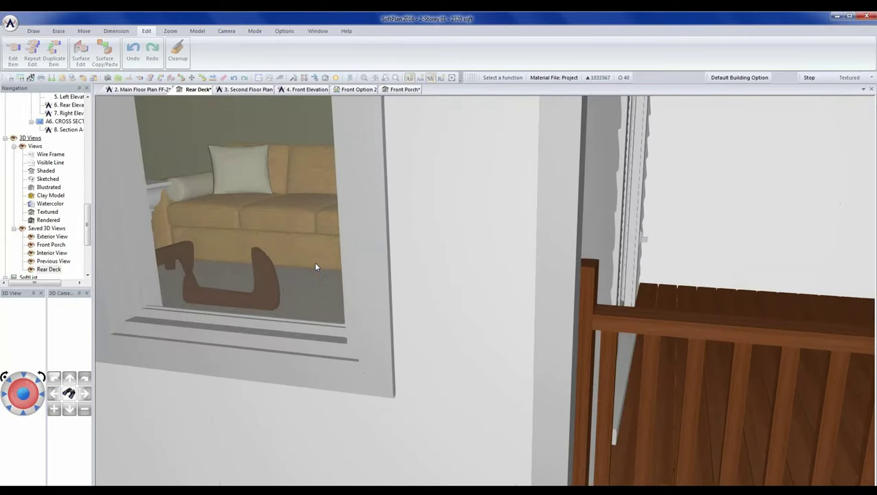
scroll(316, 266, "up", 5)
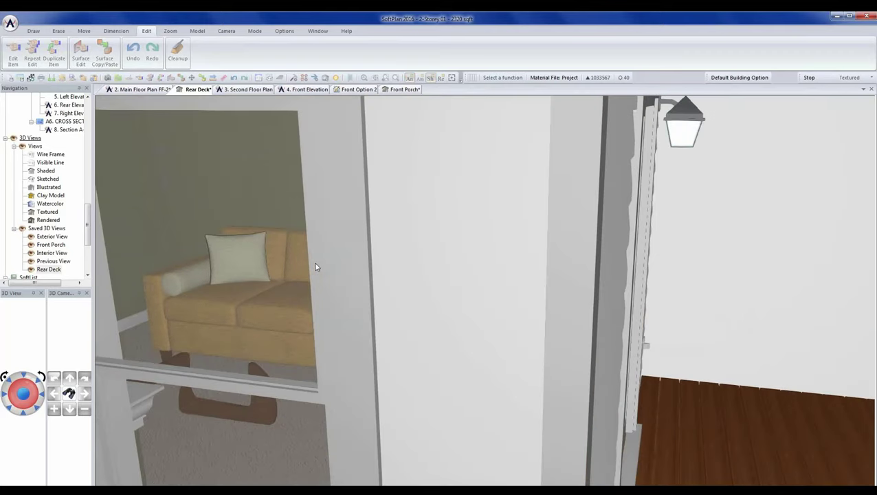
key("Left")
key("Left")
key("Left")
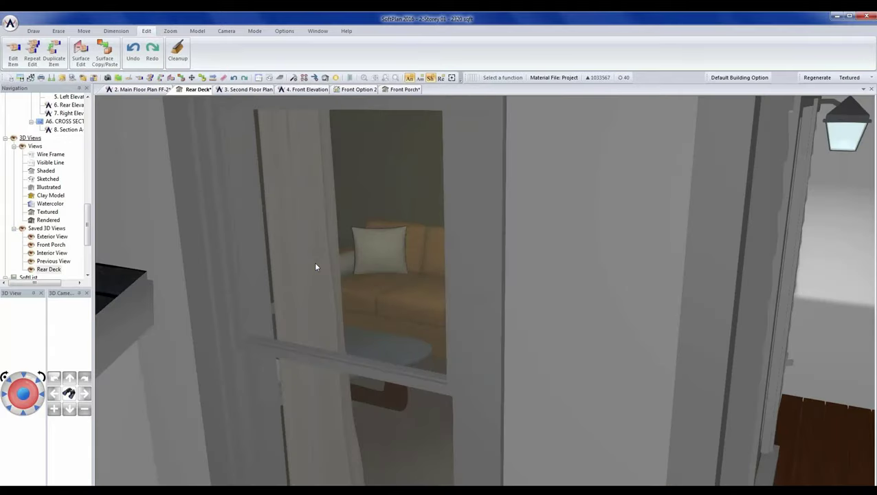
key("Down")
key("Down")
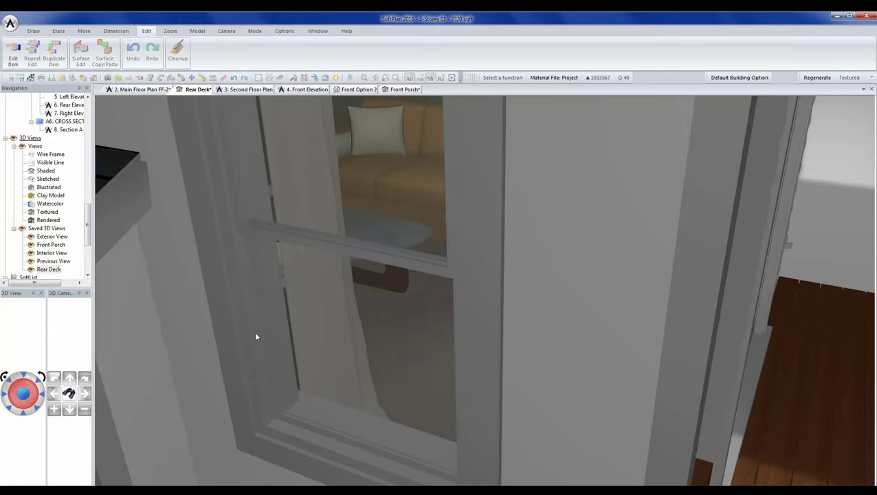
scroll(486, 390, "down", 3)
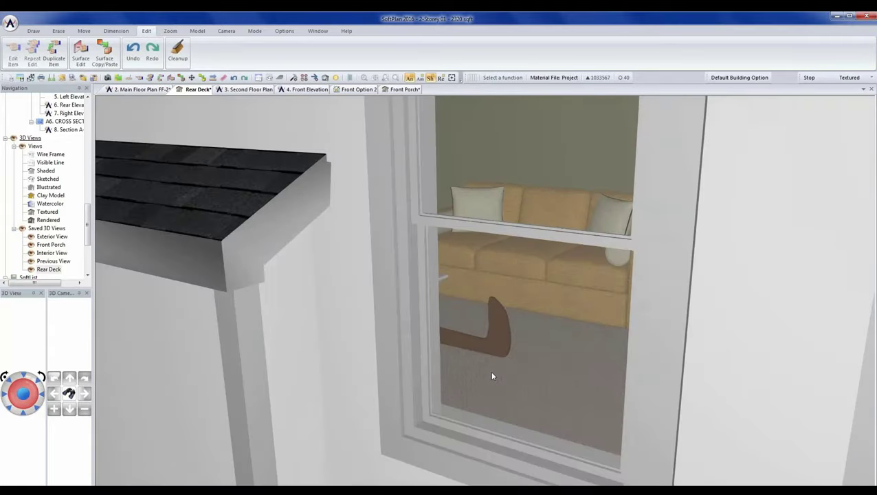
scroll(492, 370, "up", 3)
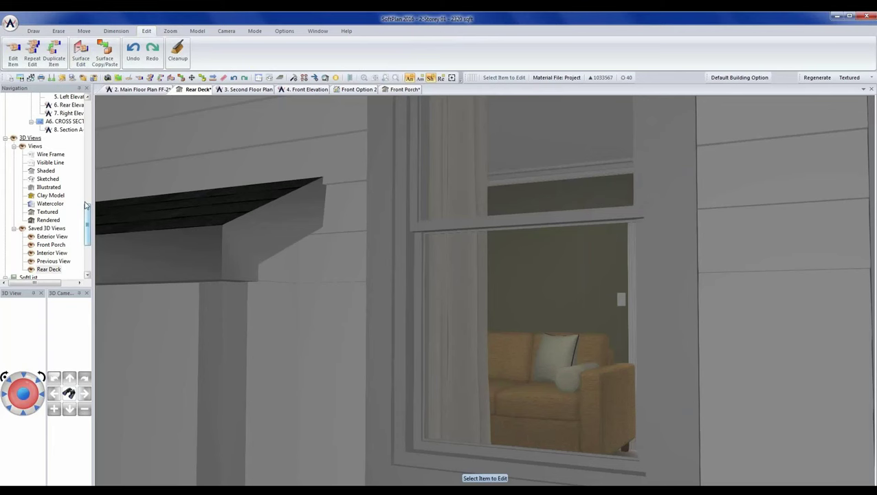
- Open a new textured 3D view of the house and open its material texture settings
left_click(131, 90)
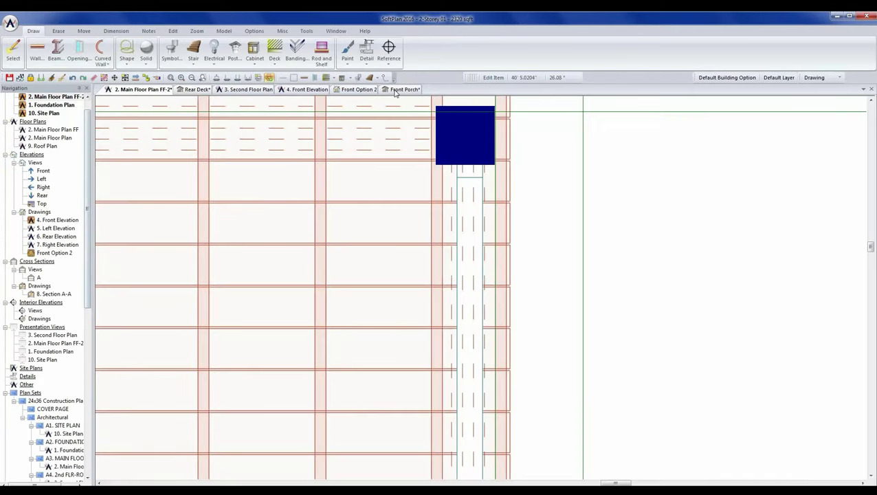
left_click(399, 90)
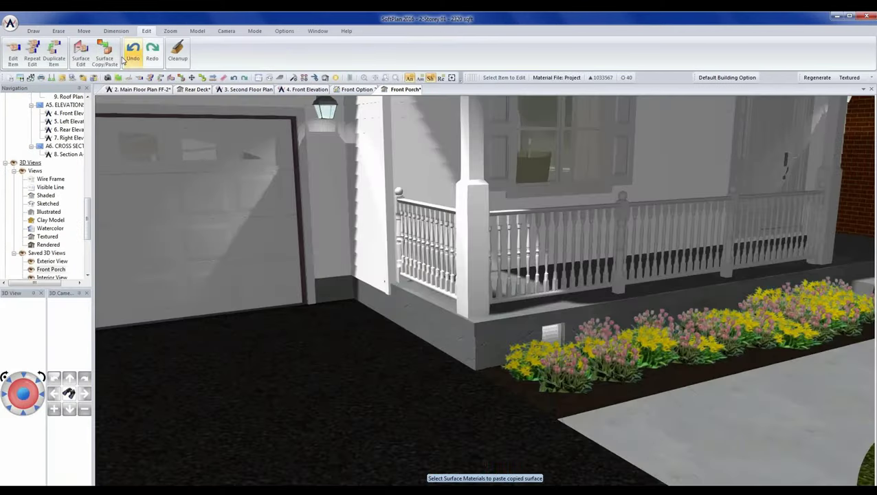
left_click(284, 31)
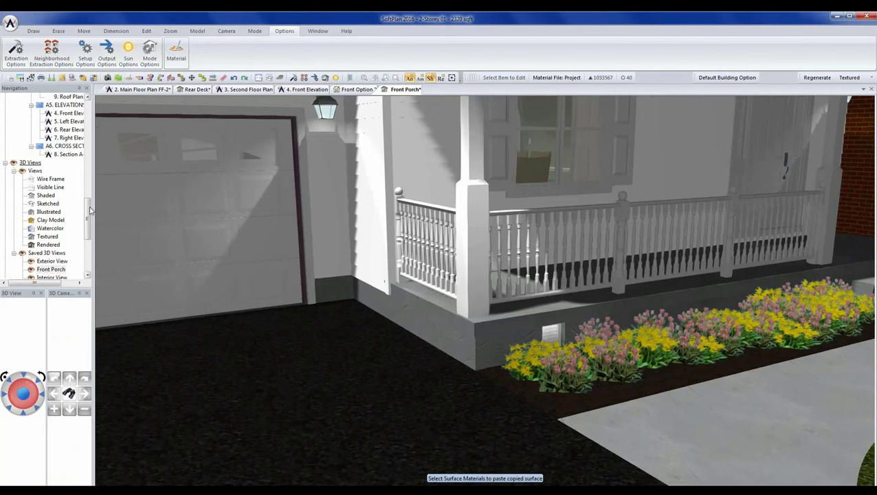
scroll(88, 220, "down", 1)
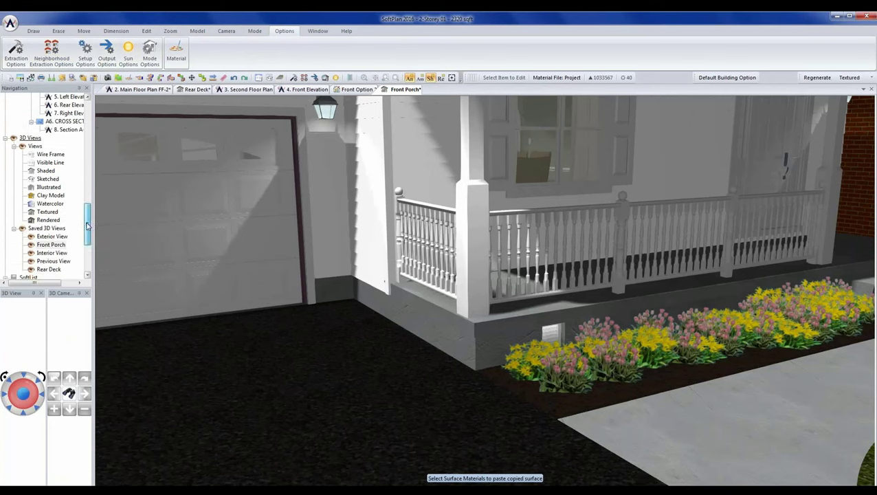
double_click(48, 212)
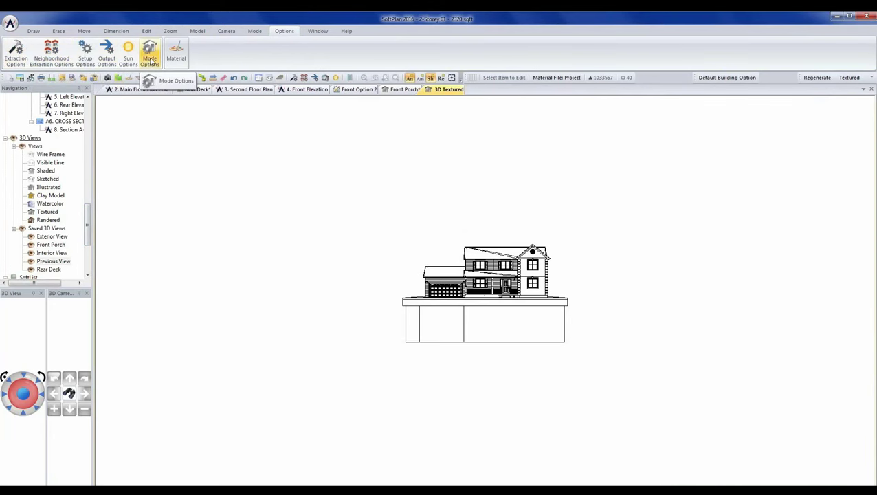
left_click(176, 59)
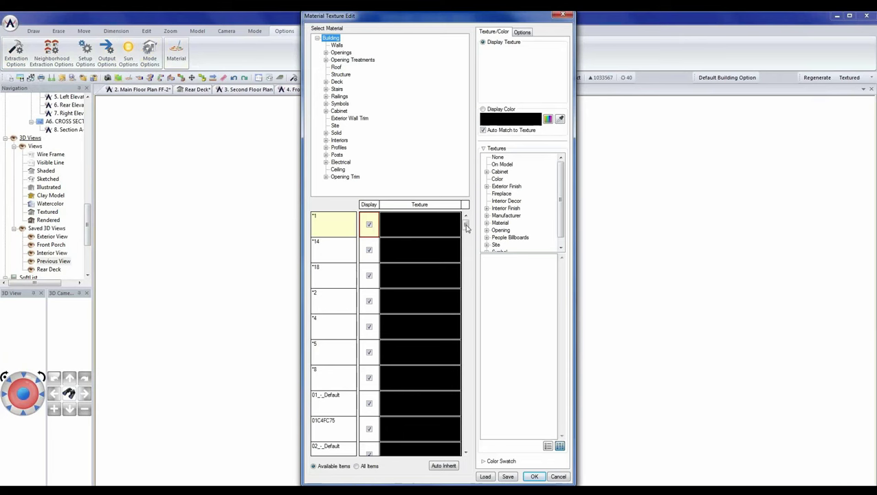
- Examine the Openings materials, including Framing, and list the items under Window\Slider, Exterior Door\Colonial, Vent and Garage
left_click(340, 53)
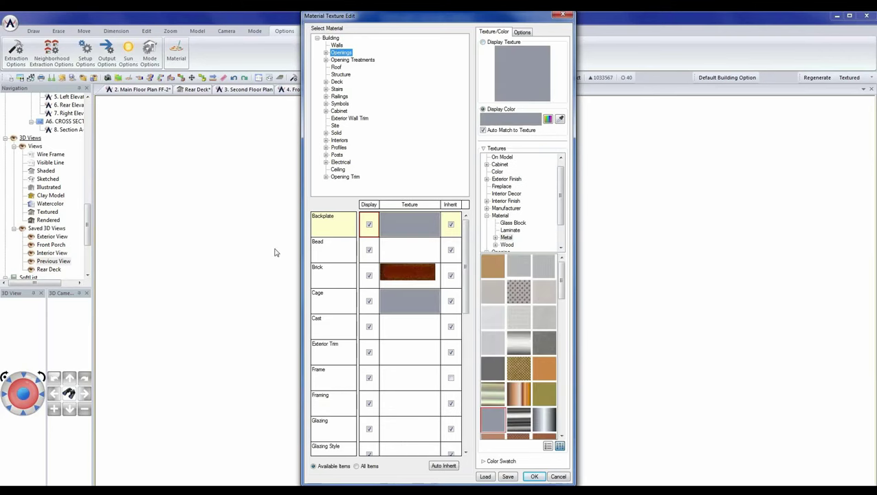
left_click(218, 254)
left_click(53, 217)
left_click_drag(467, 268, 465, 294)
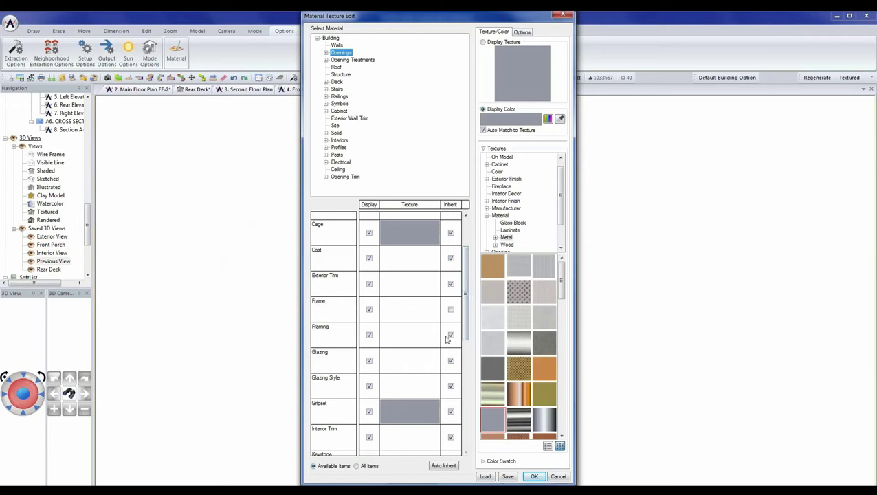
left_click(416, 342)
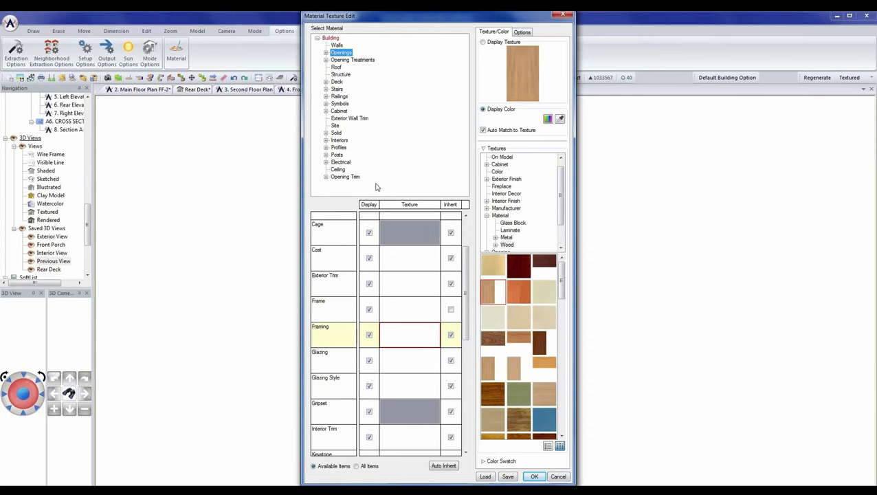
left_click(326, 53)
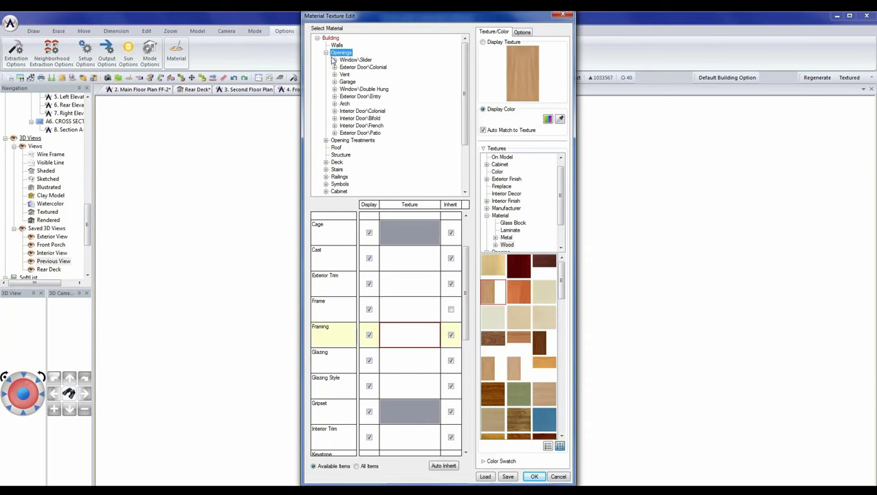
left_click(335, 60)
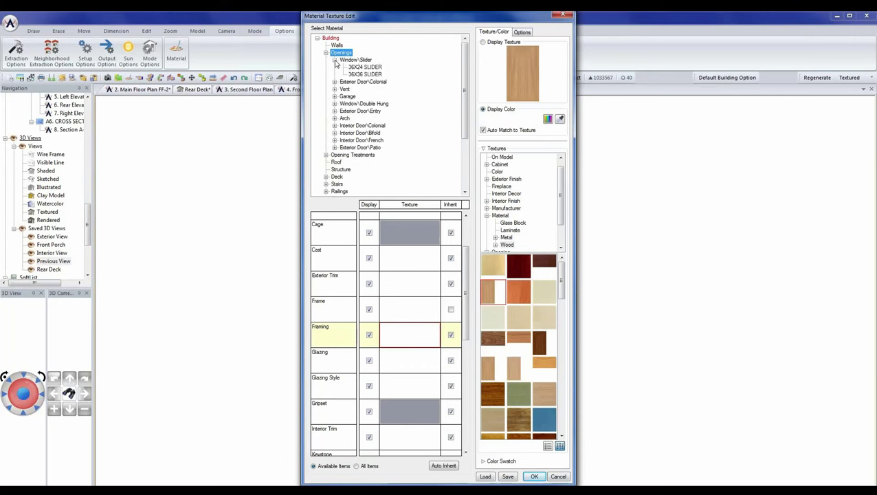
left_click(335, 82)
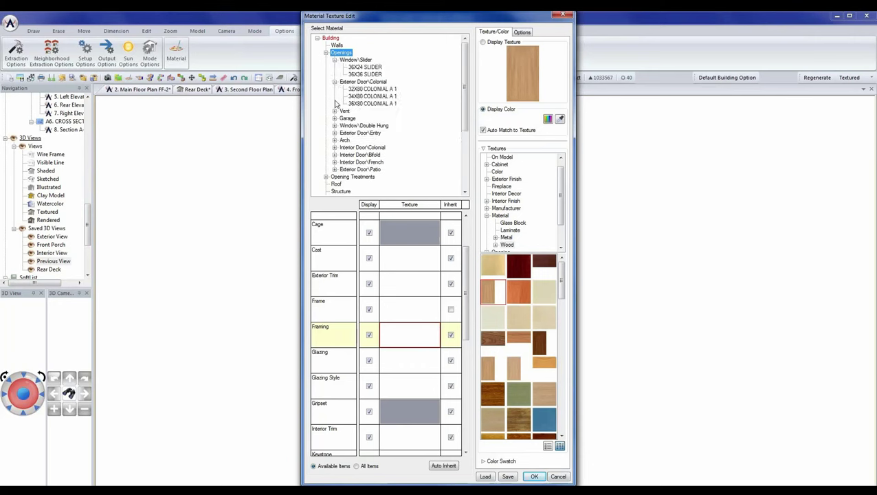
left_click(335, 111)
left_click(335, 141)
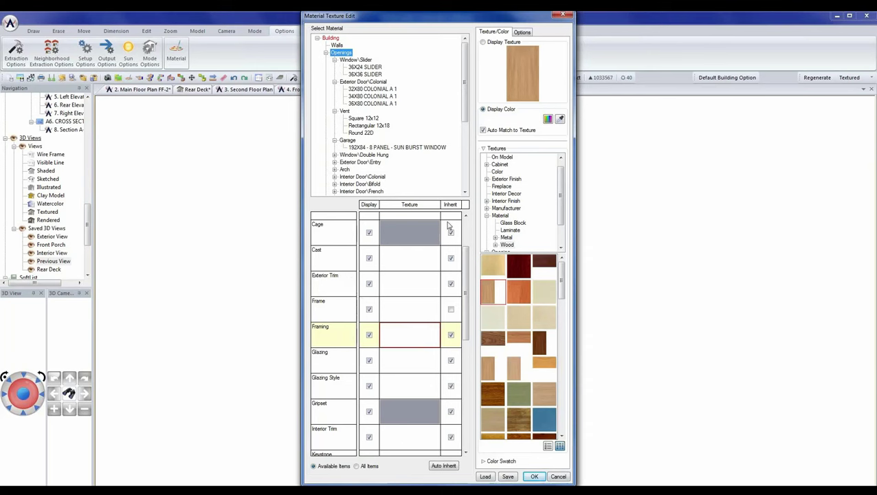
- Turn off inheritance for the 32X80 COLONIAL A 1 exterior door's Framing and color it Ben Moore AF-180 from BM Affinity Colors
left_click(358, 90)
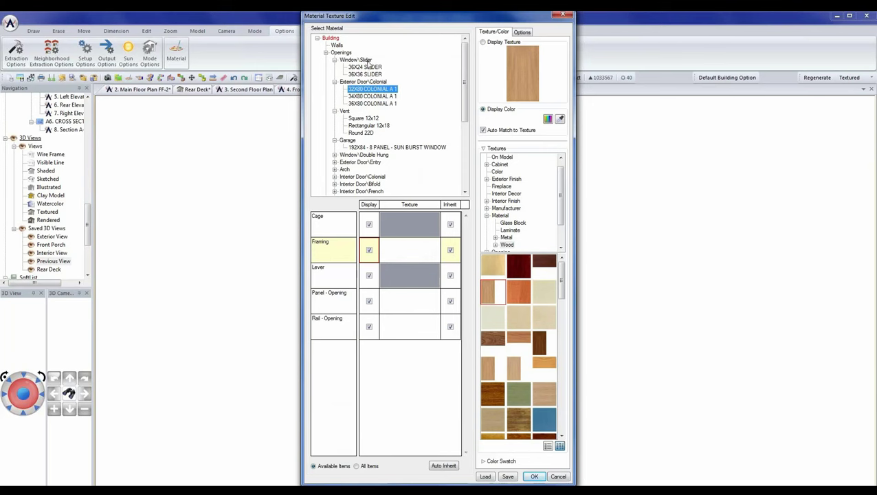
left_click(416, 253)
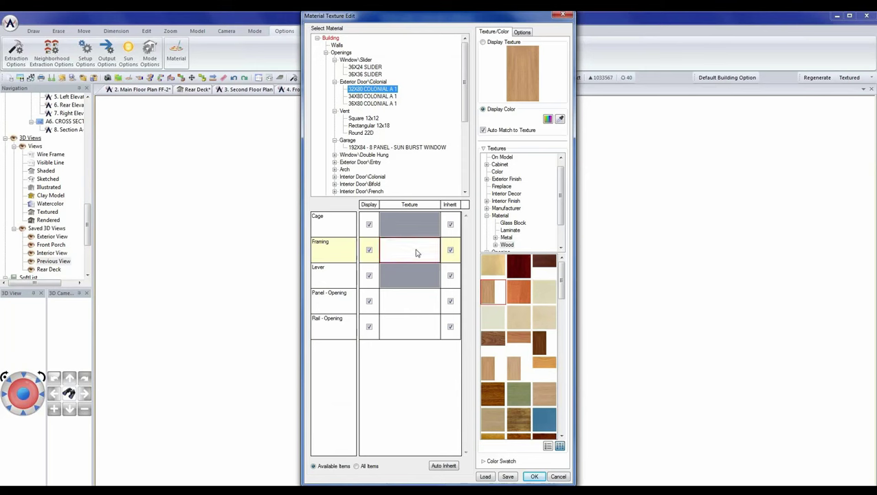
left_click(450, 251)
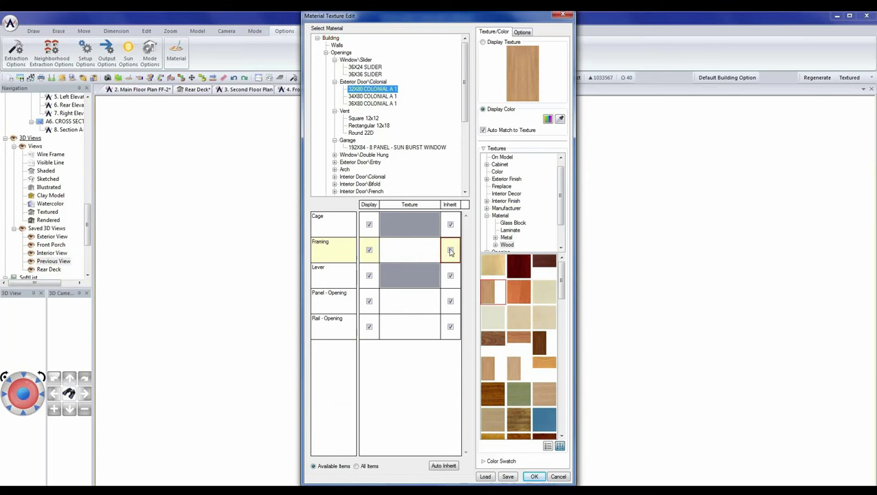
left_click(414, 255)
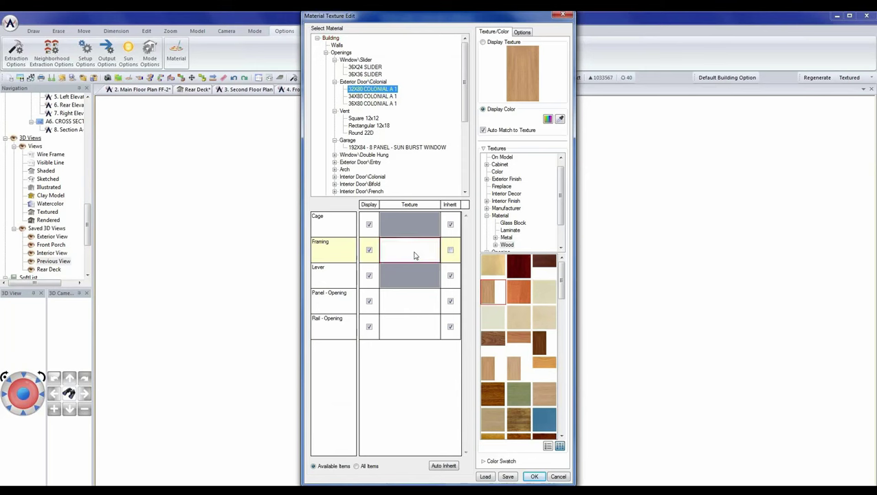
left_click(501, 461)
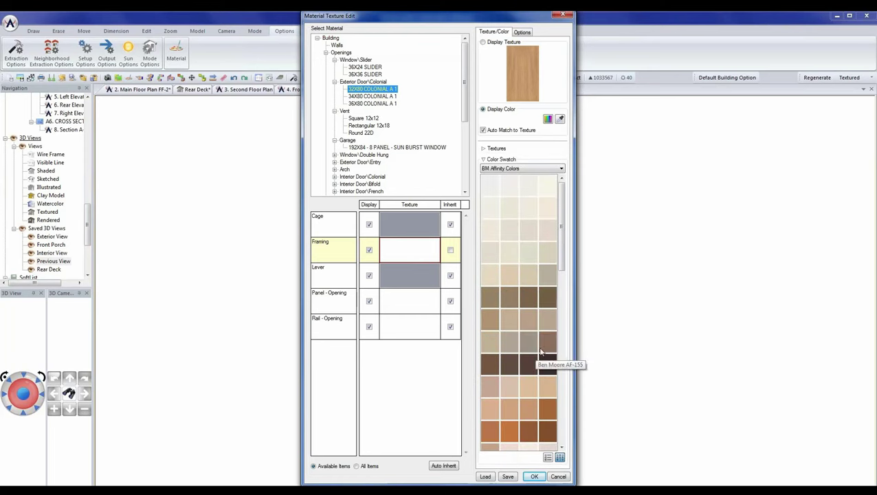
left_click(543, 368)
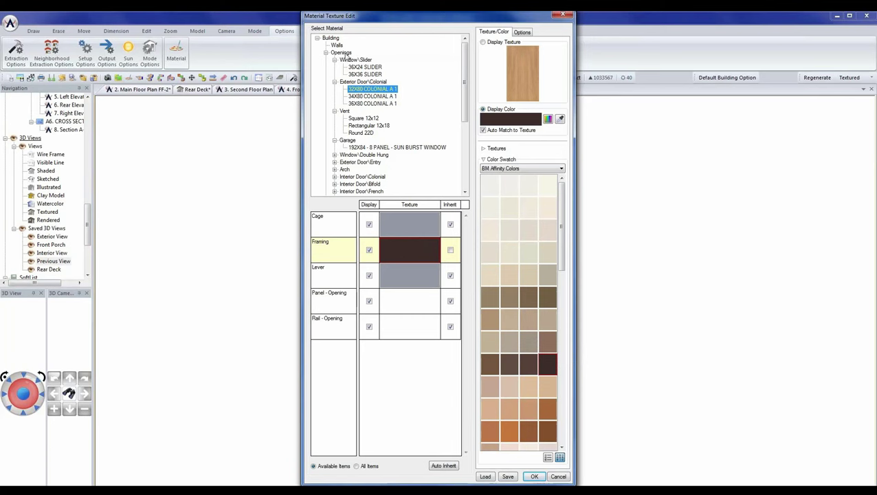
- Turn off inheritance for the Framing and Bead materials of the whole Openings category
left_click(342, 52)
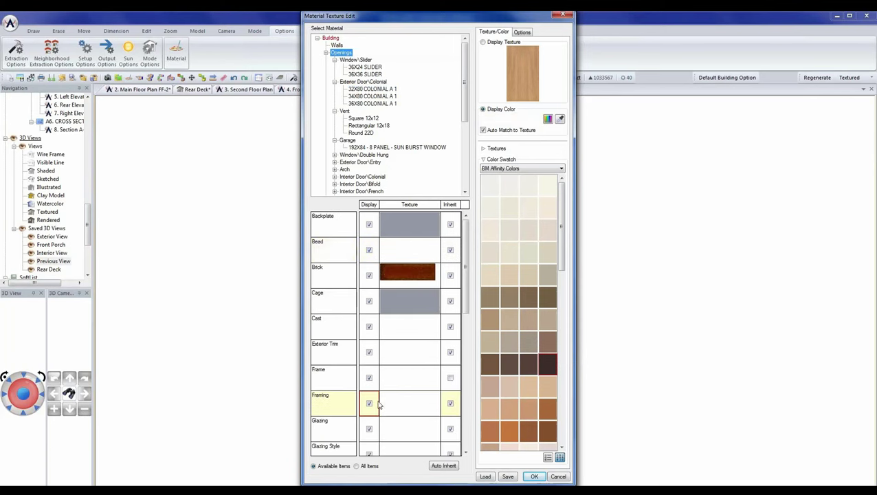
left_click(450, 405)
left_click(418, 412)
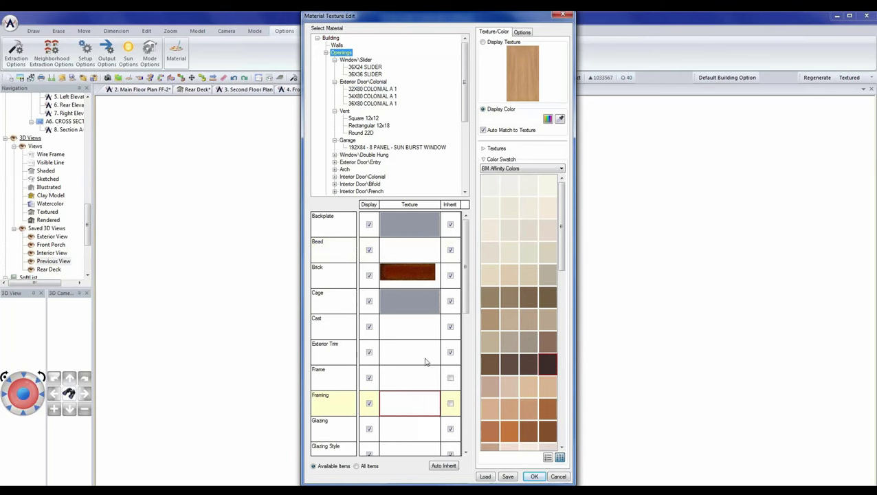
mouse_move(466, 297)
left_mouse_down()
mouse_move(465, 364)
mouse_move(465, 304)
left_mouse_up()
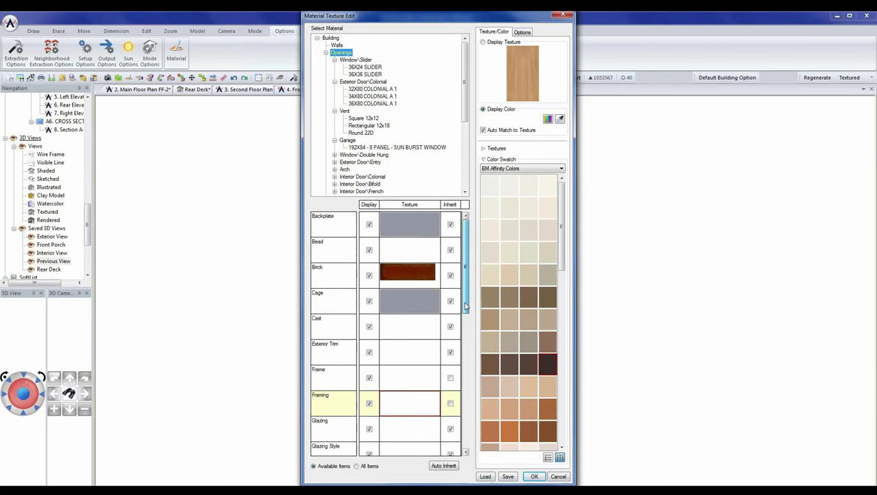
left_click(415, 253)
left_click(450, 250)
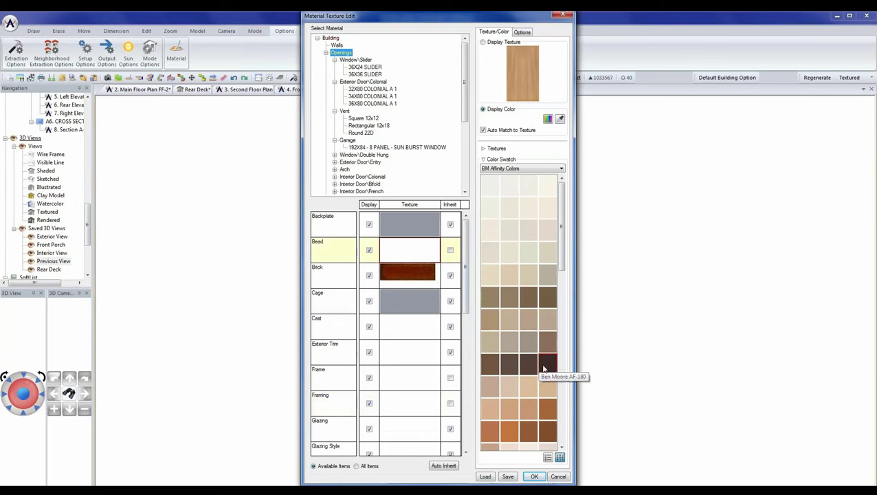
- Review the texture, color and mapping options of the Openings category's Frame material
left_click(414, 378)
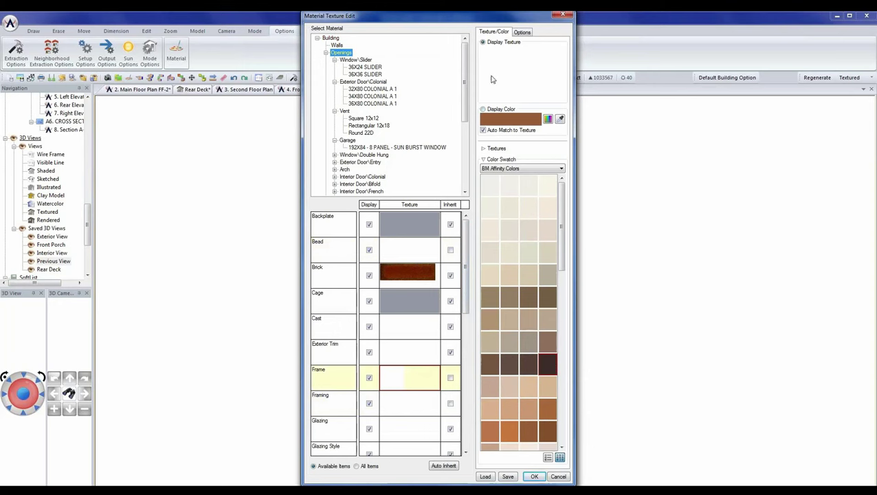
left_click(522, 32)
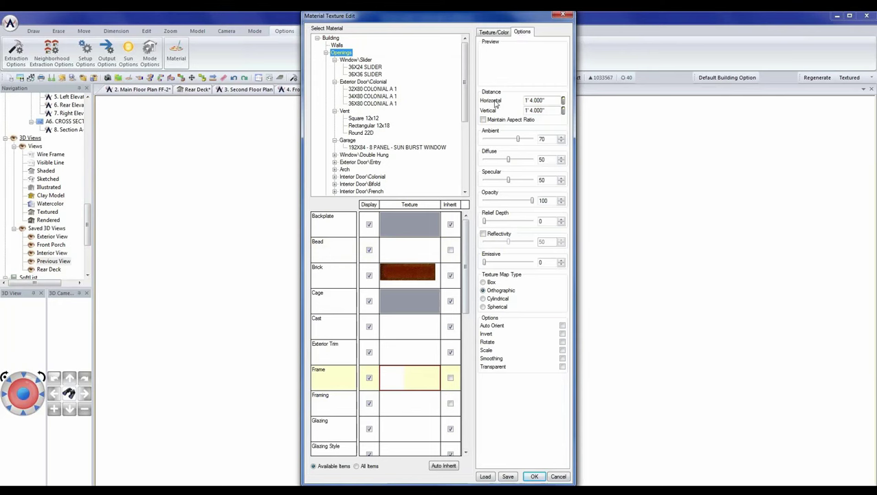
left_click(494, 33)
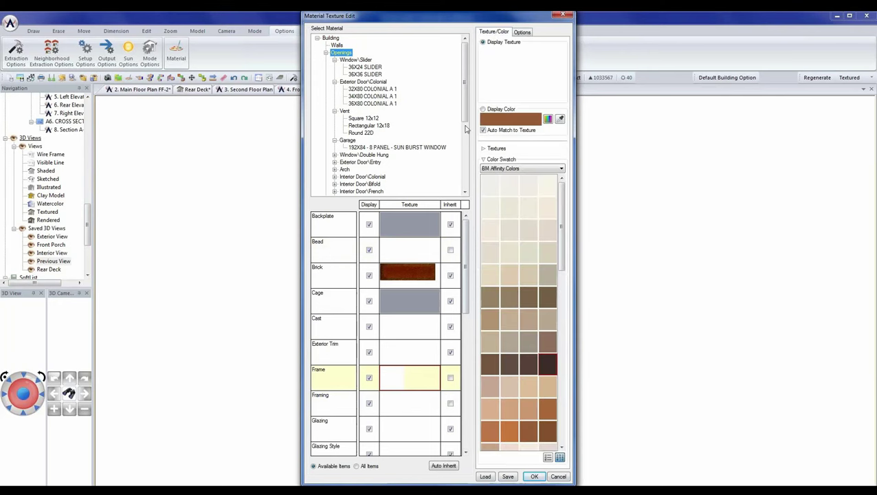
- Color the Openings category's Framing Ben Moore AF-175 and its Bead Ben Moore AF-180
scroll(465, 112, "down", 4)
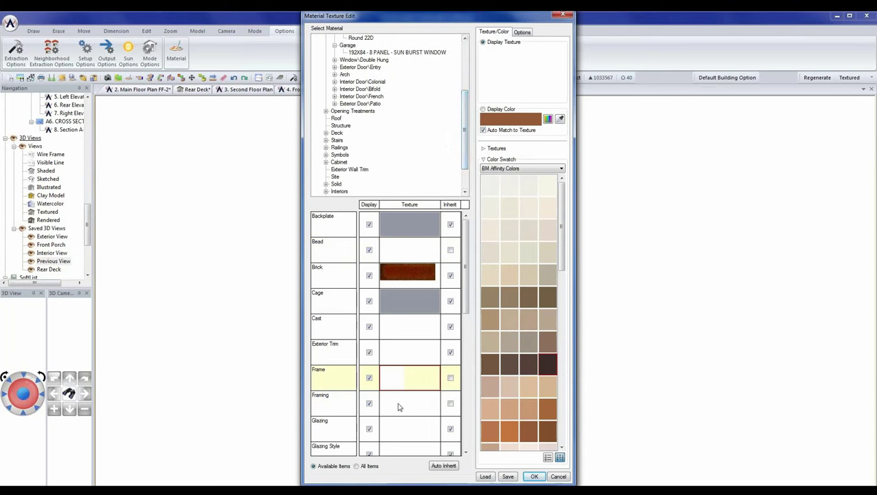
left_click(401, 406)
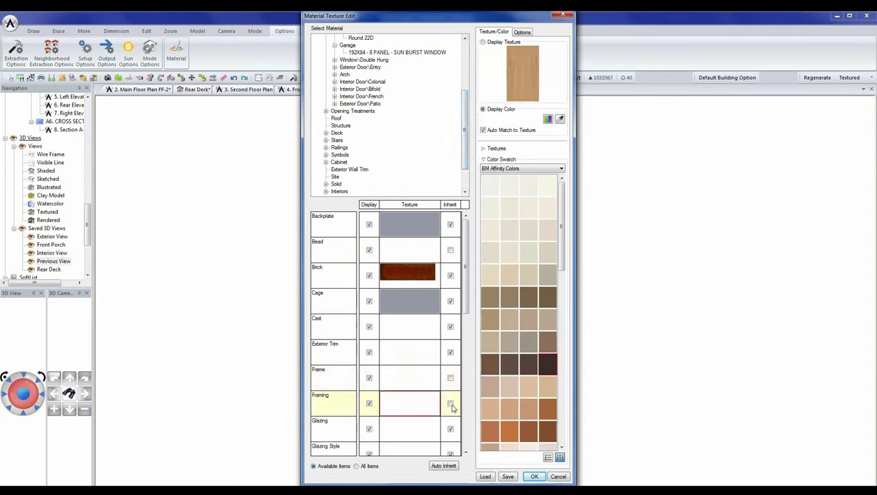
left_click(529, 365)
left_click(403, 250)
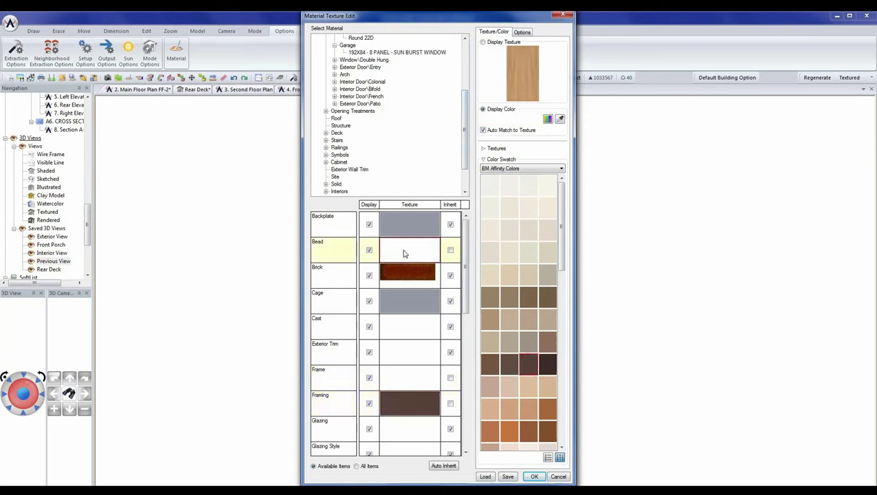
left_click(547, 369)
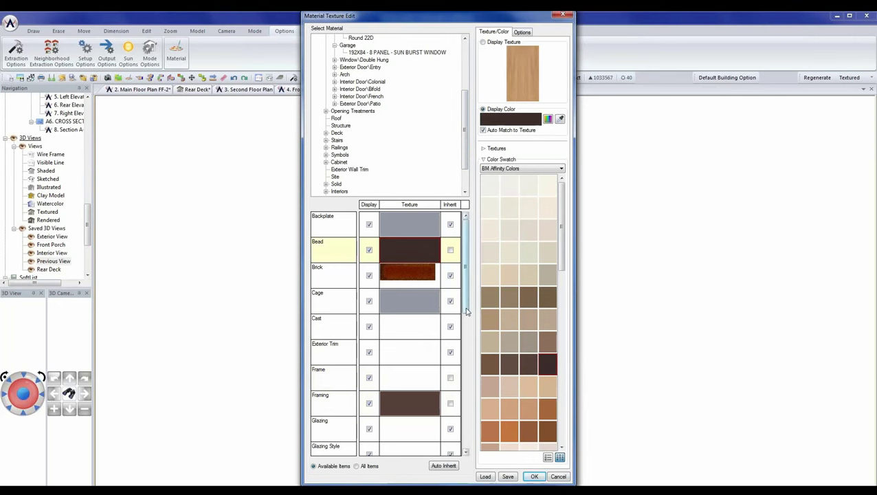
- Turn off inheritance for the Openings category's Sash, color it Ben Moore AF-180, and apply the material changes to the model
scroll(467, 323, "down", 2)
left_click_drag(471, 350, 446, 443)
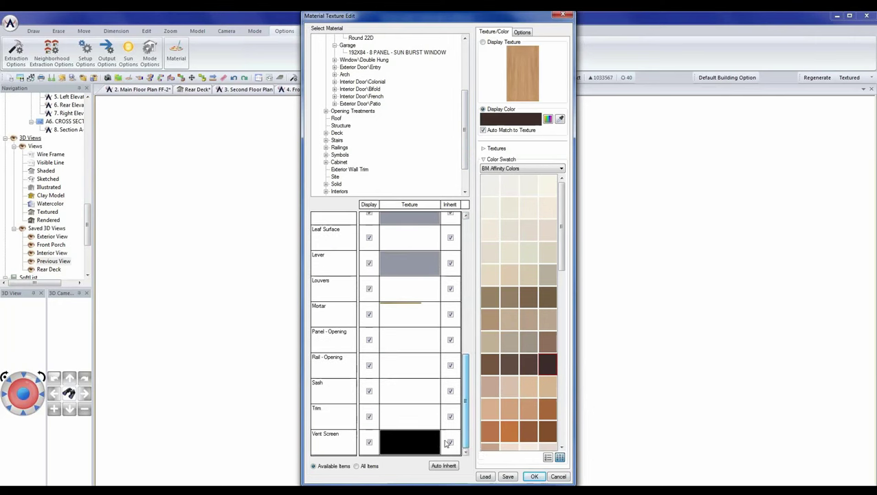
left_click(450, 392)
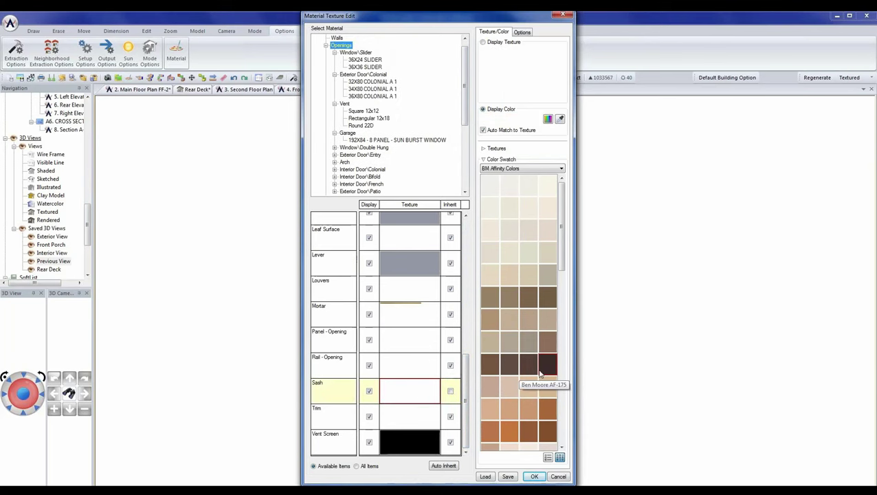
left_click(548, 409)
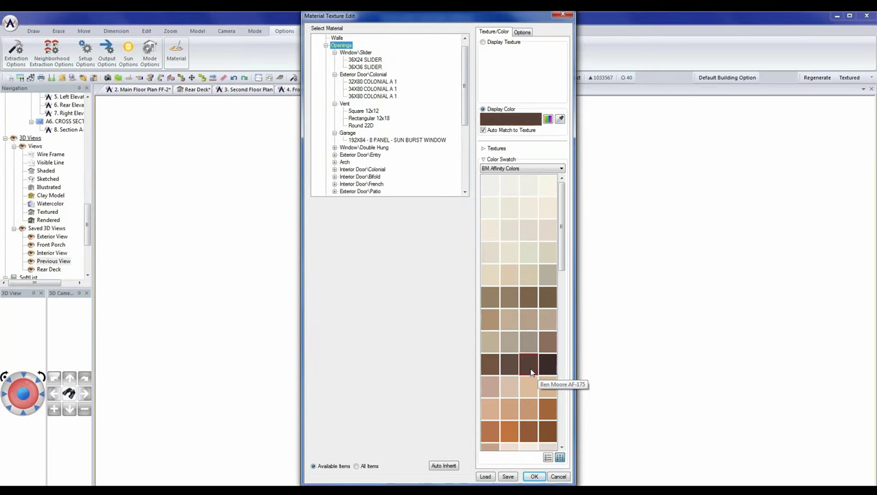
left_click(543, 371)
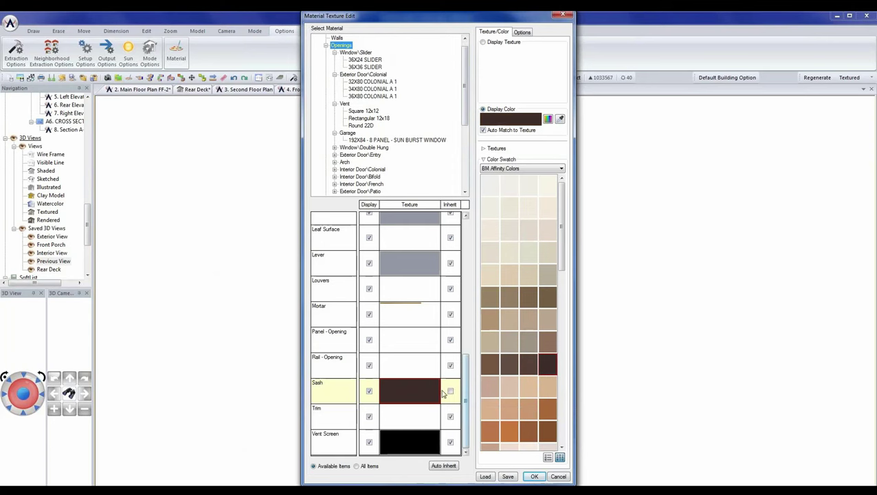
left_click(212, 336)
left_click(535, 477)
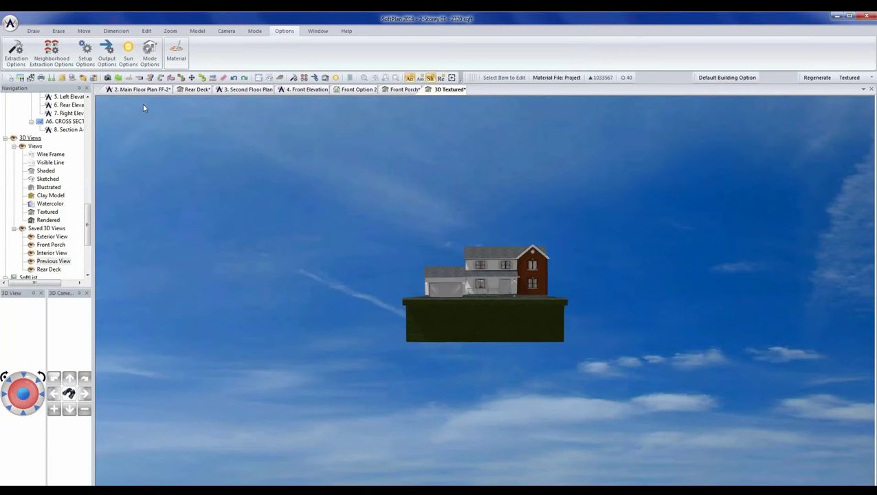
- Look straight at the dining window on the front facade to inspect its new frame colors in the textured 3D view
left_click(69, 394)
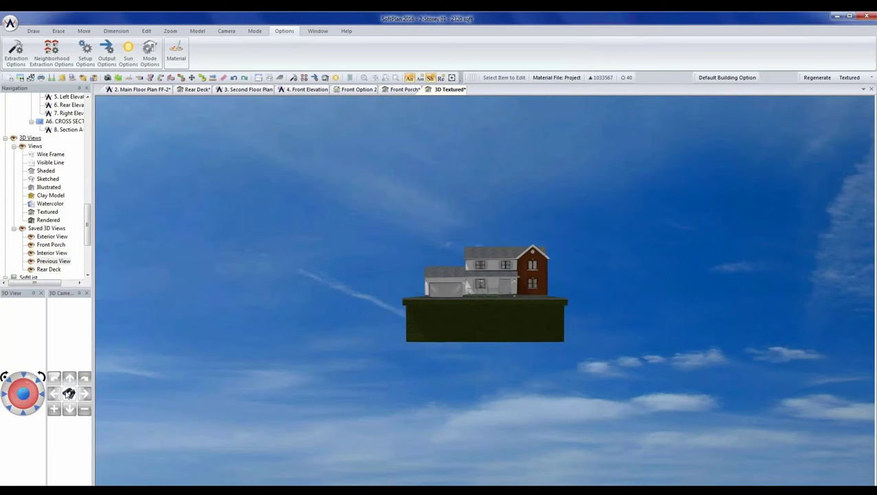
left_click(481, 288)
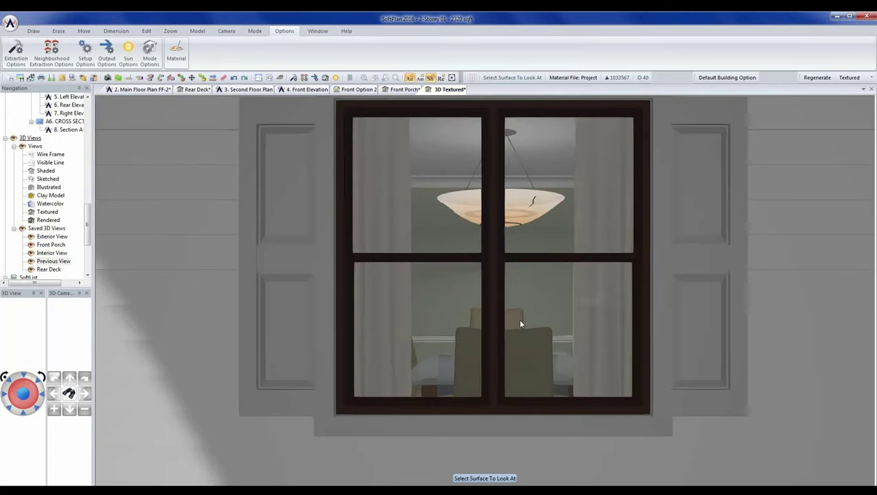
left_click(520, 322)
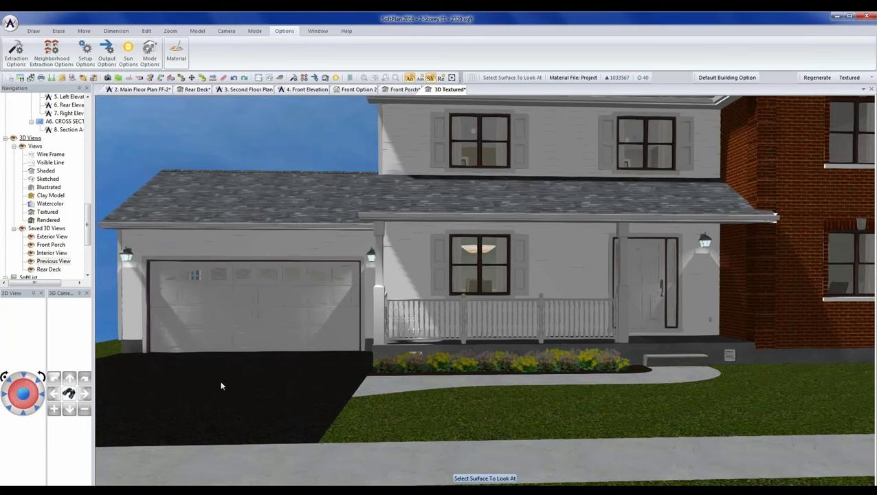
- Return to the Main Floor Plan FF-2 drawing and widen the project tree so the plan set page names are readable
left_click(156, 91)
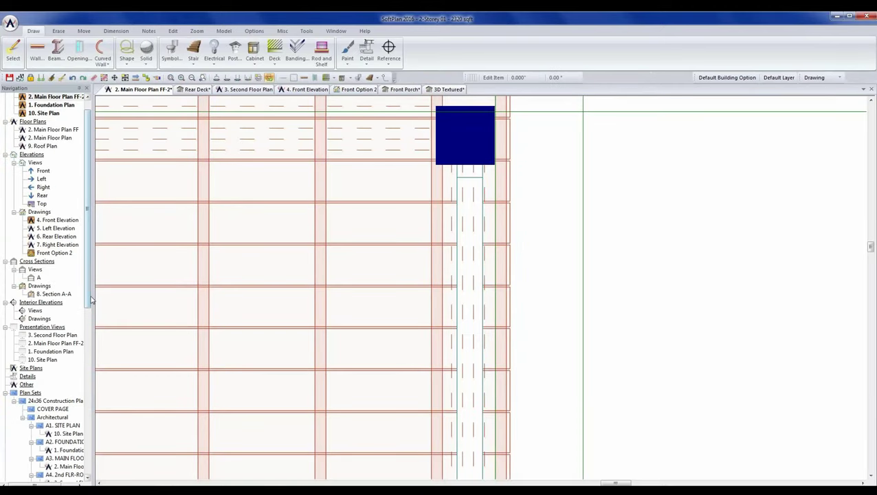
left_click_drag(87, 299, 87, 406)
scroll(541, 359, "down", 10)
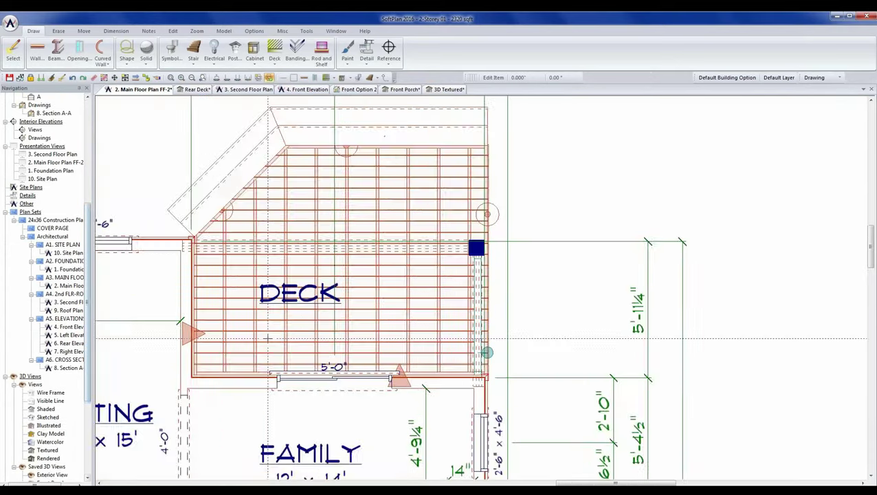
scroll(571, 342, "up", 3)
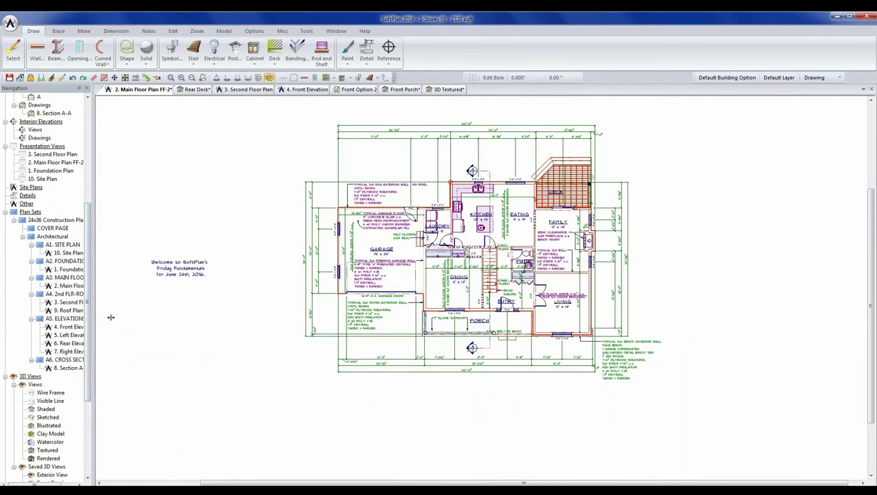
left_click_drag(105, 317, 111, 318)
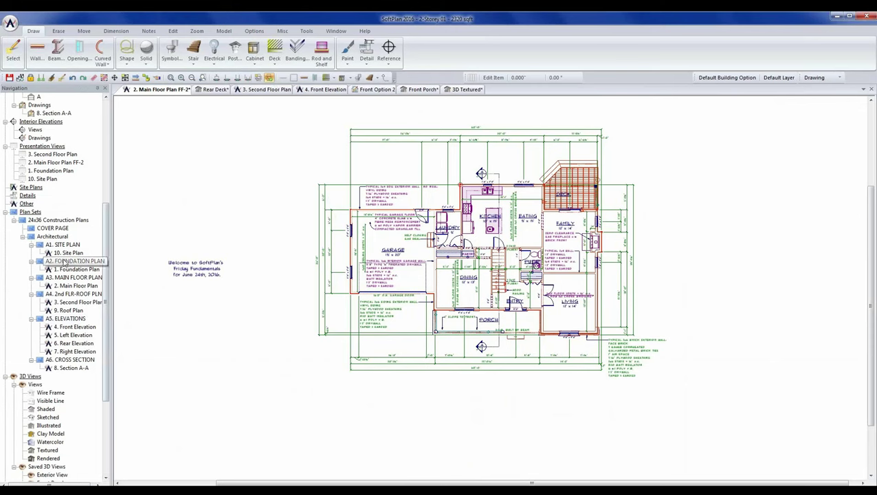
mouse_move(61, 282)
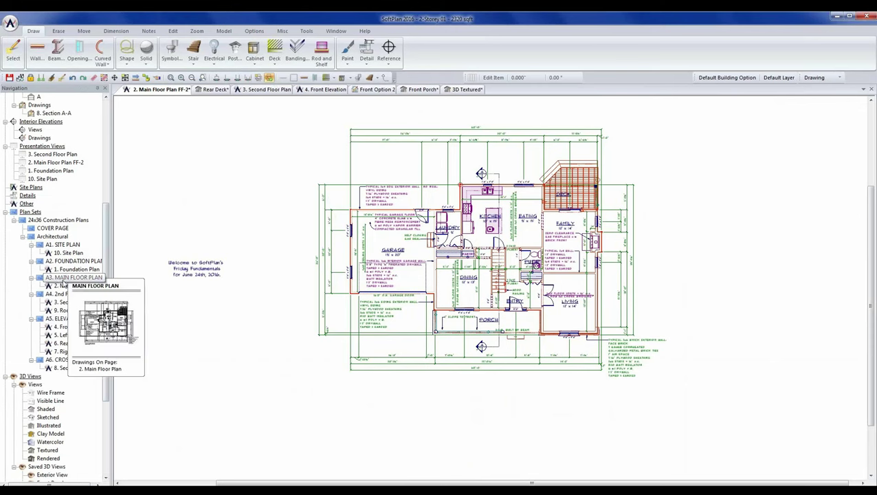
- Start a new plan set named promo Drawings
right_click(29, 217)
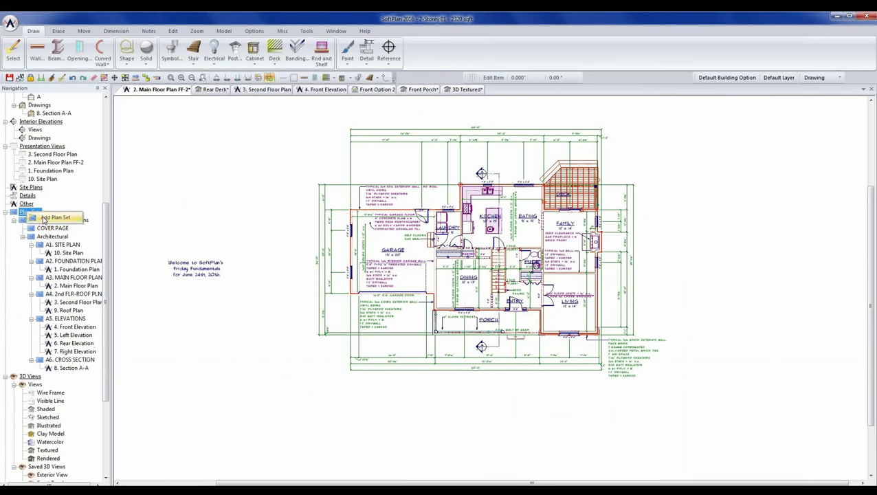
left_click(43, 218)
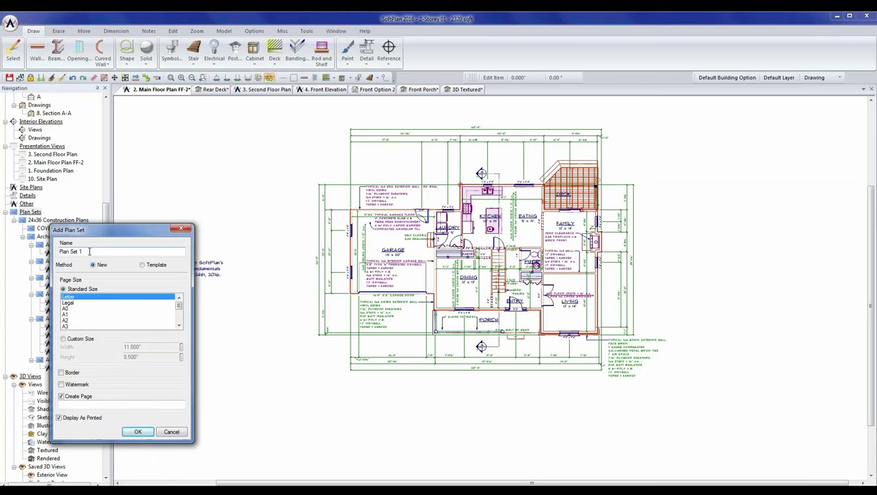
left_click_drag(88, 252, 58, 252)
type("promo Dreawings")
left_click(82, 252)
key("BackSpace")
- Set the new plan set's page size to the standard ARCH D format
left_click(179, 313)
left_click_drag(179, 313, 180, 317)
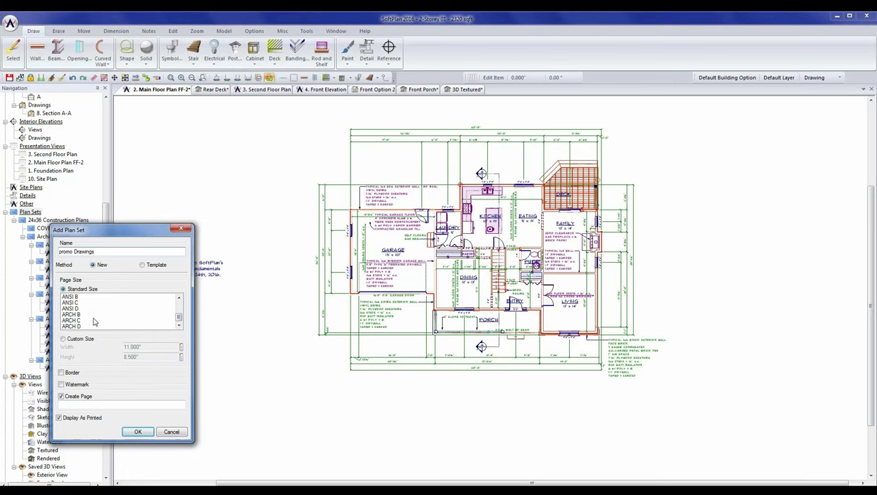
left_click(92, 326)
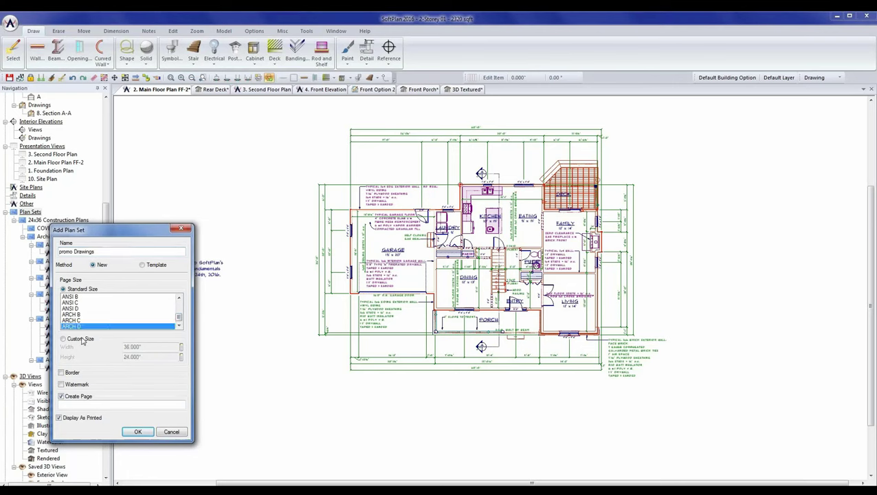
left_click(81, 320)
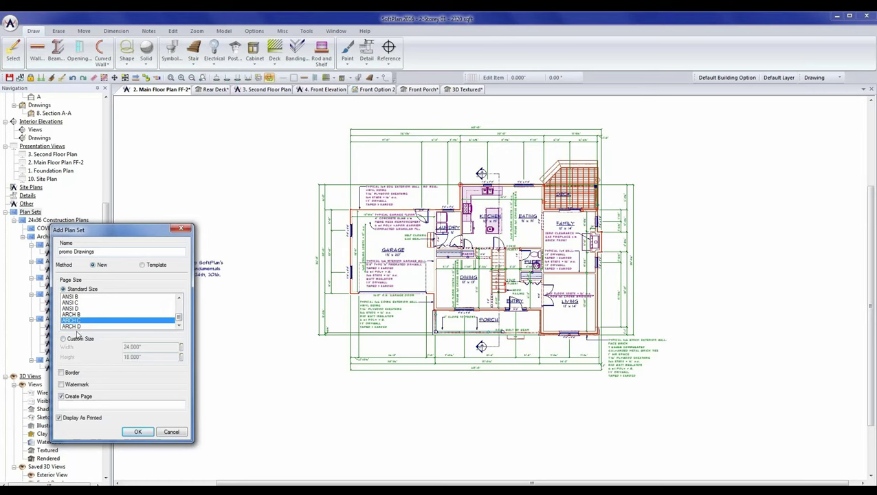
left_click(71, 327)
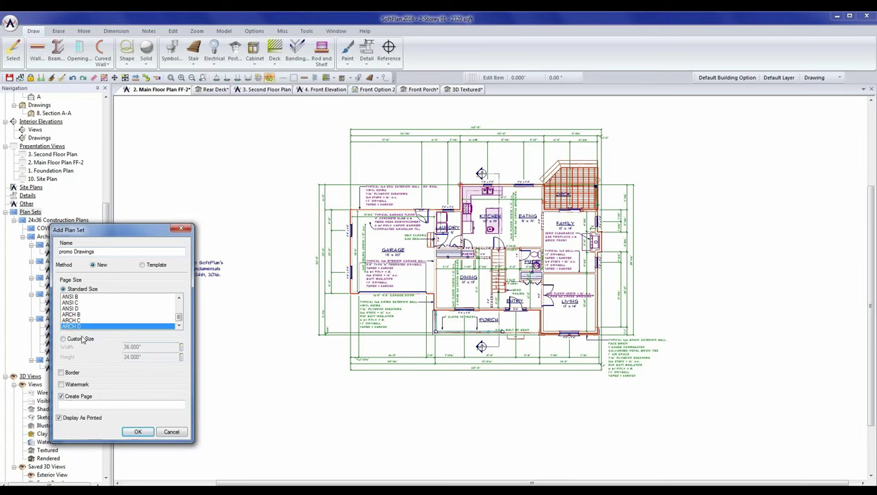
- Give the new plan set a border using the title block file 24x36 arch D border.spd
left_click(62, 384)
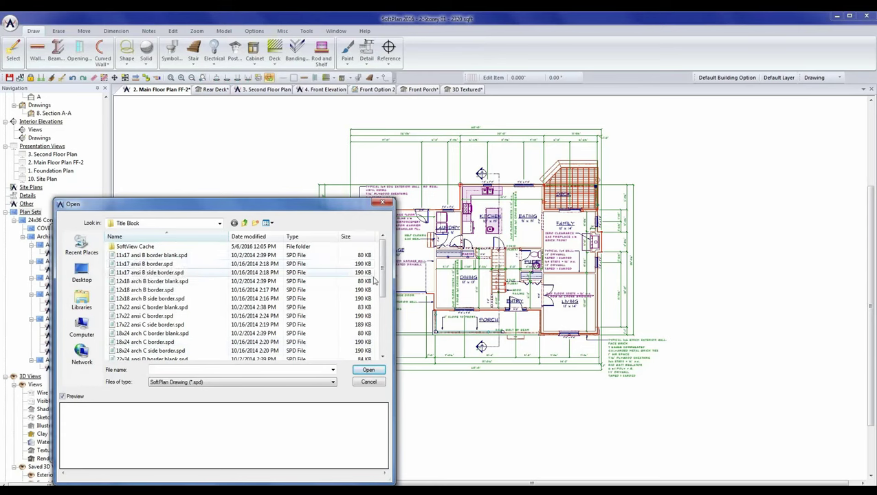
left_click_drag(385, 284, 385, 317)
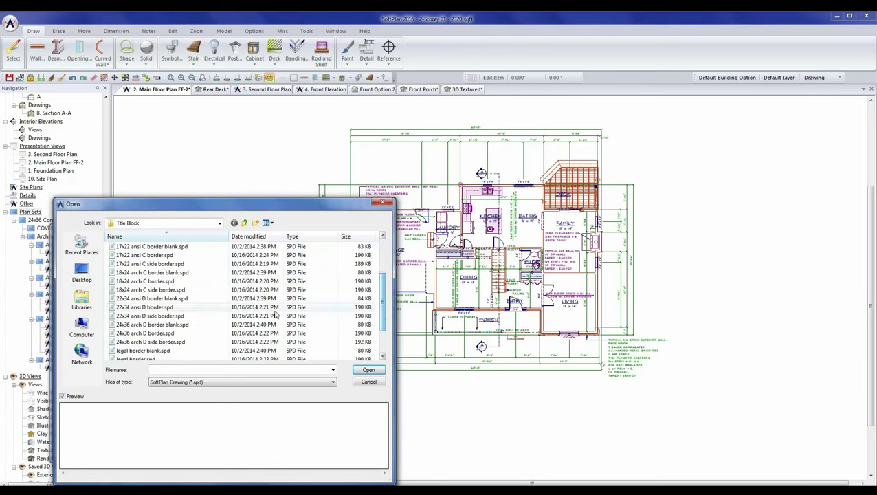
left_click(165, 334)
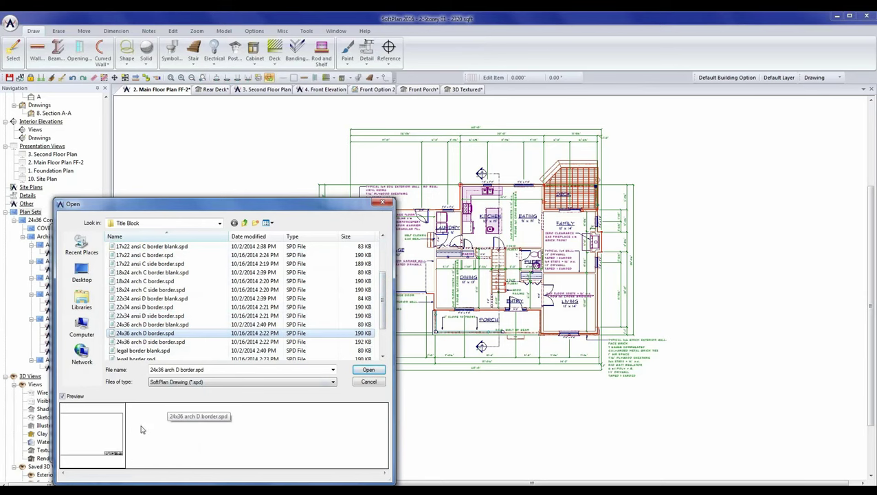
left_click(364, 372)
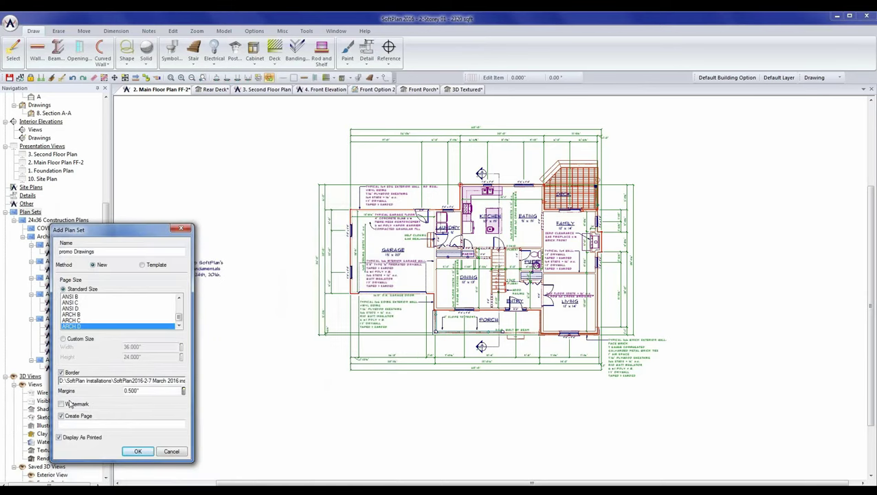
- Add the Preliminary-Not For Construction watermark and create the plan set with a first page named Floor plans
left_click(62, 405)
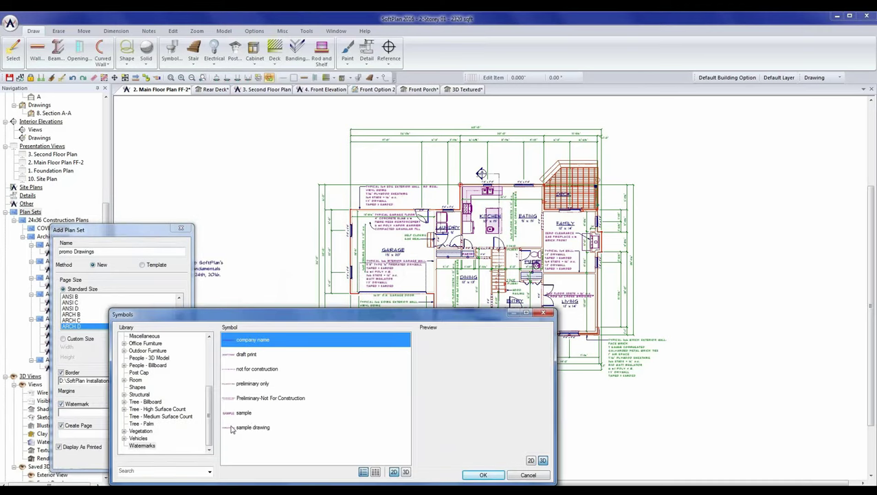
left_click(238, 399)
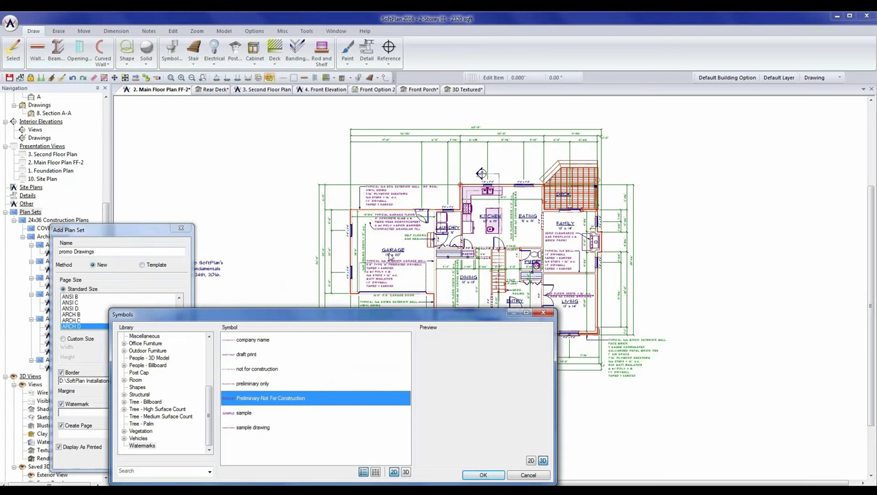
left_click(484, 475)
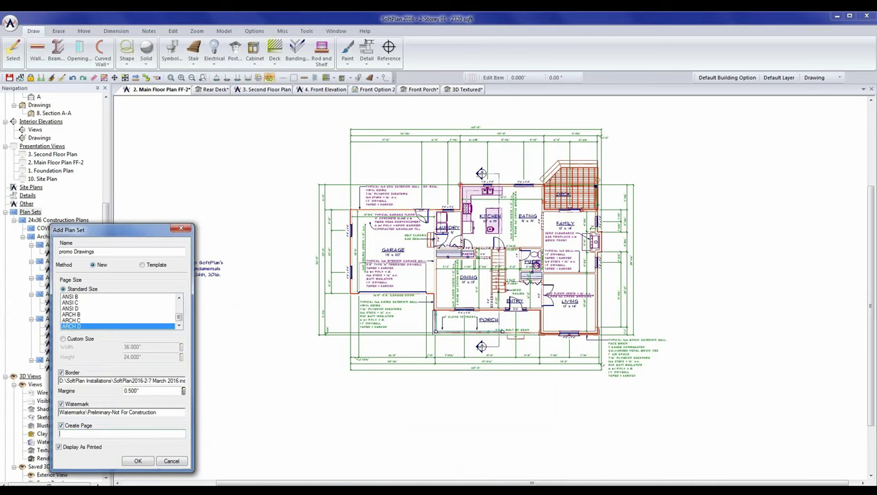
type("Floor plans")
left_click(139, 461)
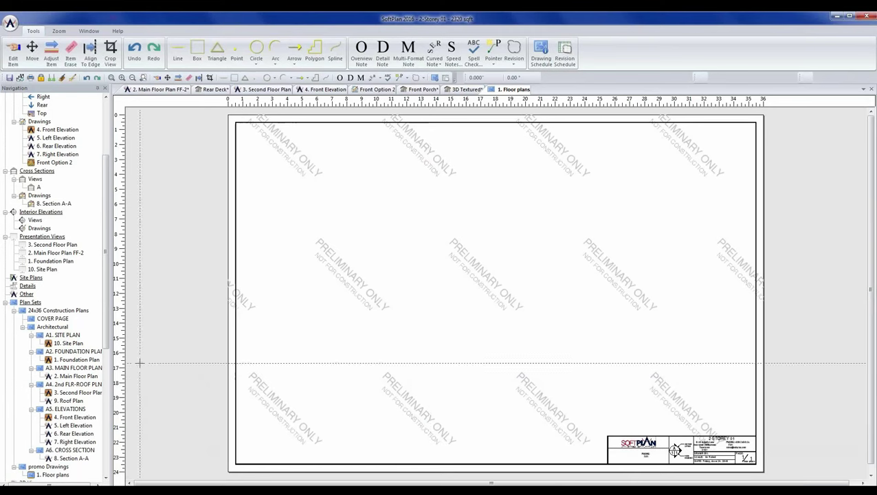
- Place the saved 3D Exterior View in the upper left area of the Floor plans page
scroll(99, 449, "down", 10)
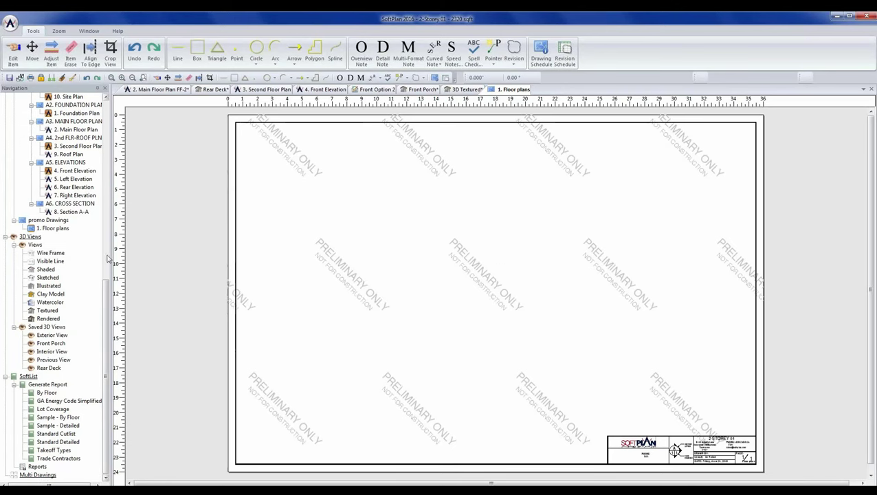
left_click_drag(108, 293, 105, 274)
left_click_drag(62, 368, 309, 187)
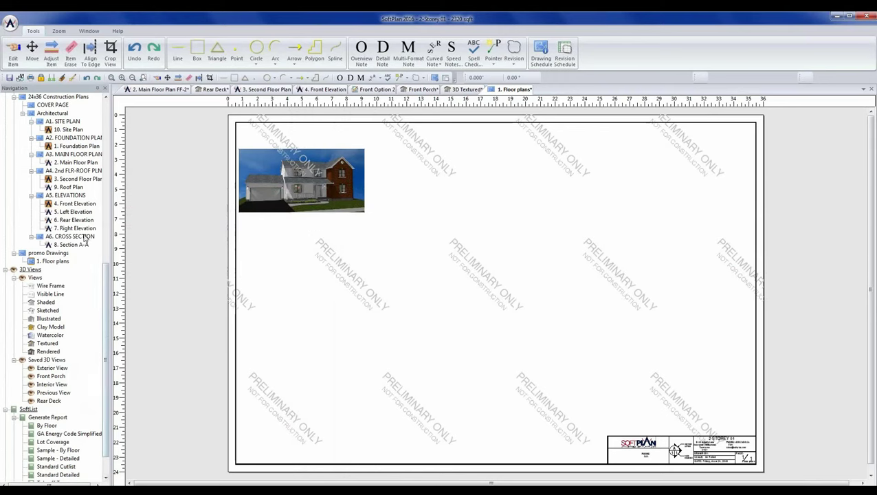
- Place the Second Floor Plan beside the exterior image on the page and set its drawing mode to Drawing
left_click_drag(105, 283, 414, 196)
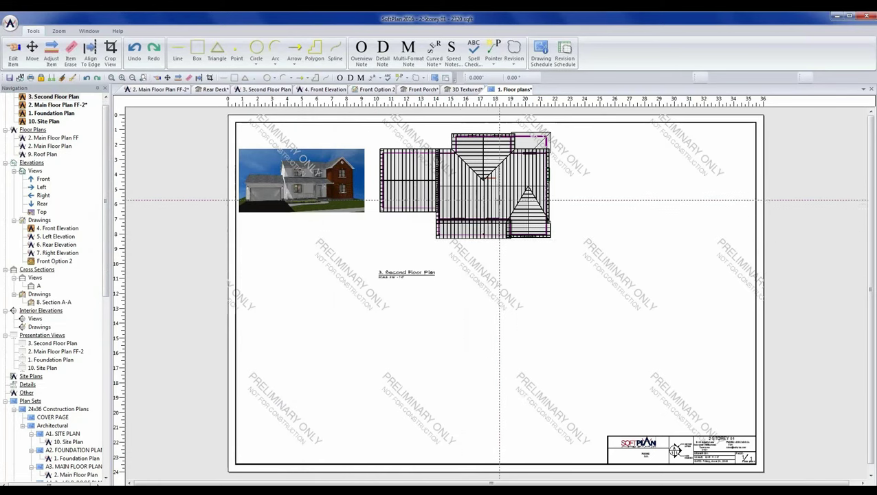
right_click(501, 202)
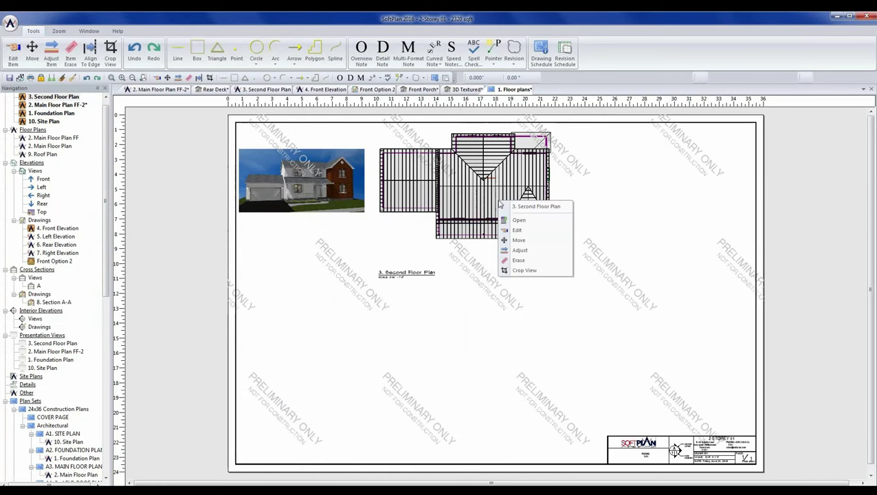
left_click(527, 229)
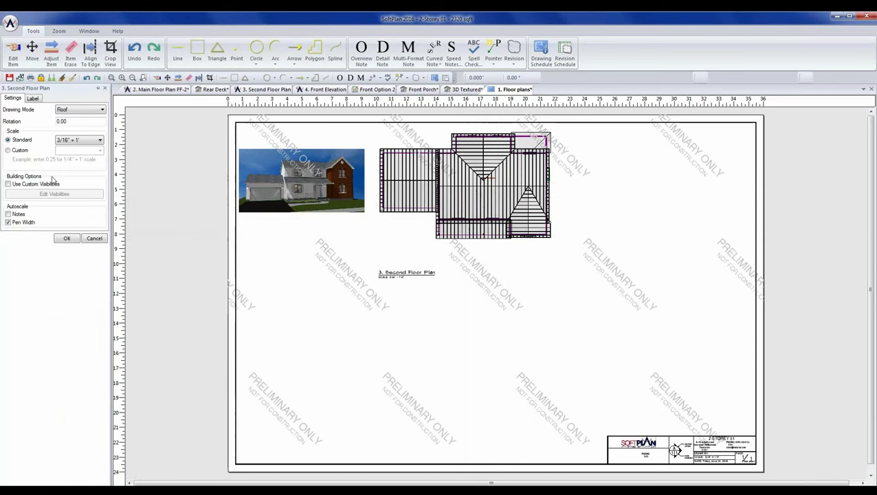
left_click(95, 112)
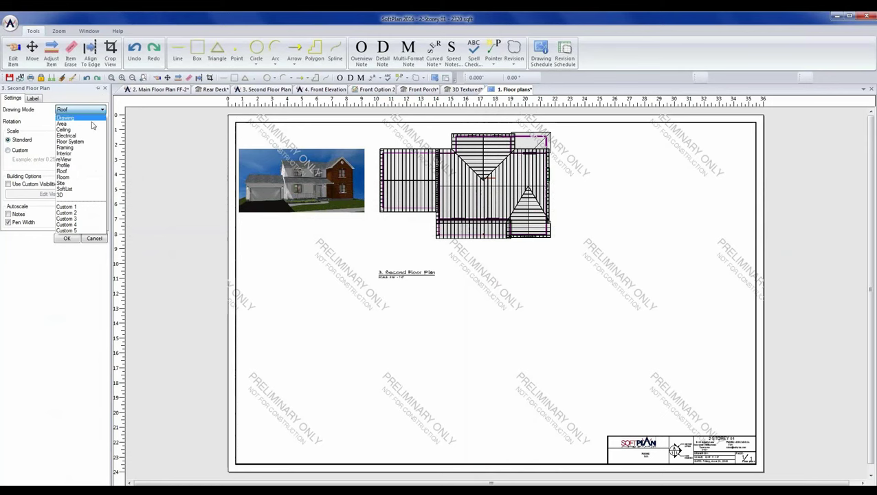
left_click(87, 118)
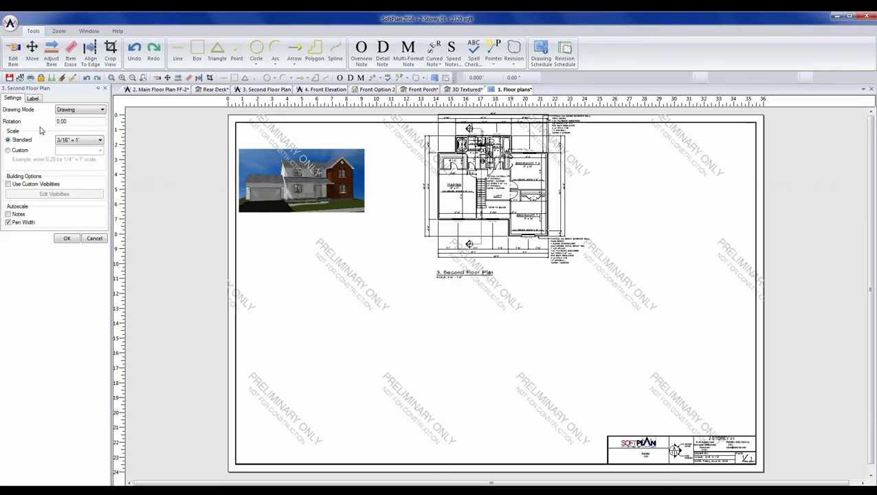
- Set the Second Floor Plan's standard scale to 1/8" = 1' on the page
left_click(100, 141)
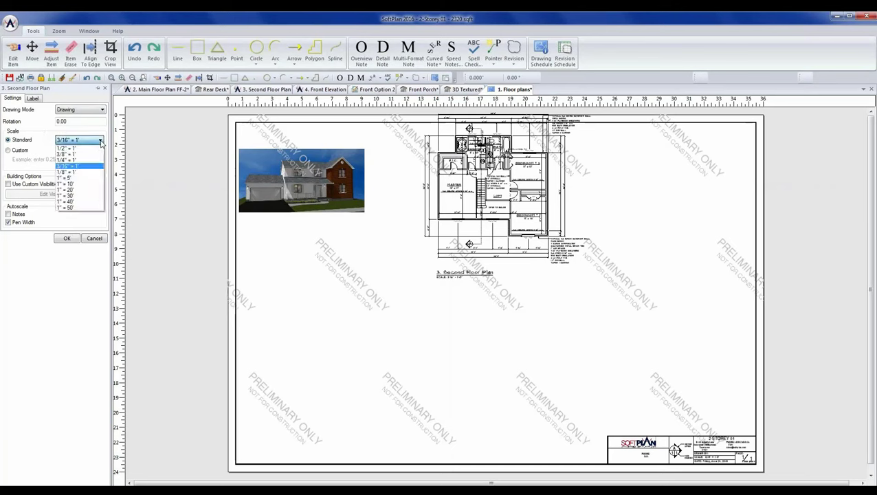
left_click(77, 173)
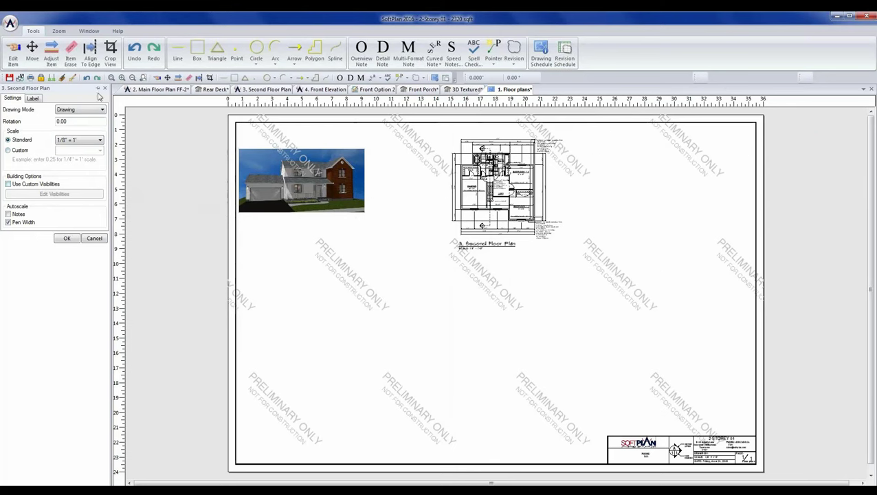
left_click(105, 90)
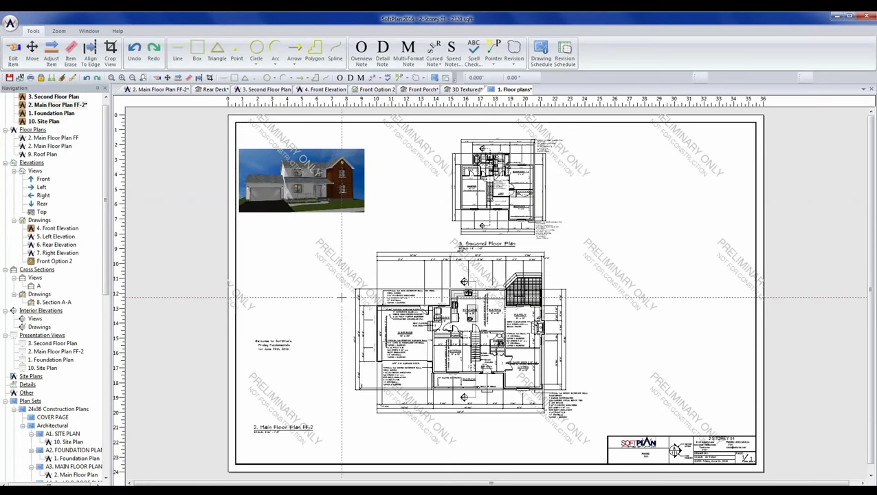
- Place Main Floor Plan FF-2 below the Second Floor Plan, plus a smaller copy at about 0.0855" = 1'-0" on the sheet's right side
left_click(348, 282)
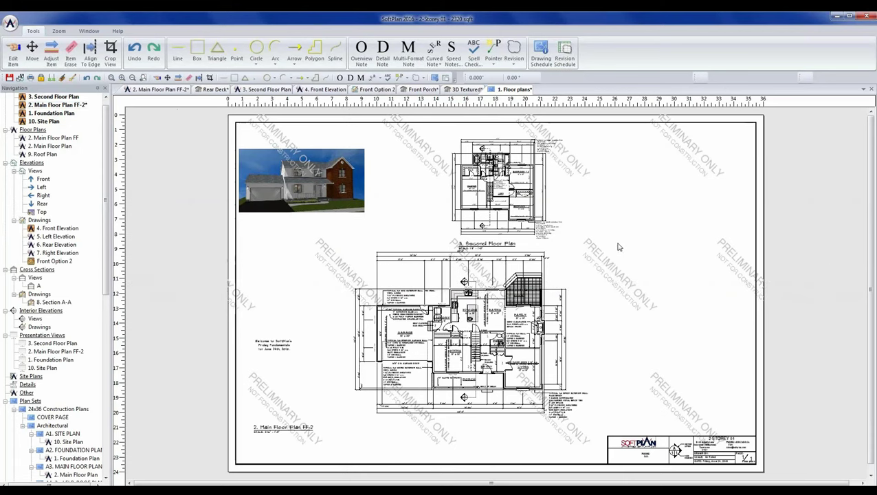
left_click(618, 242)
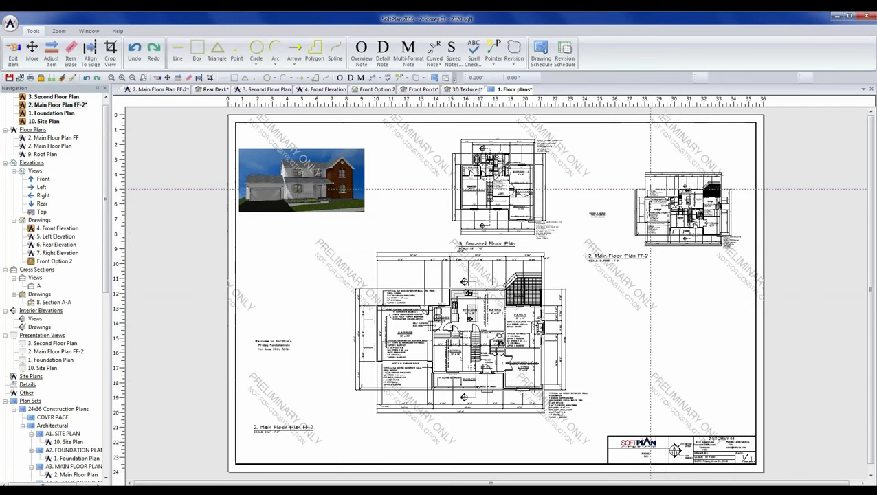
scroll(688, 209, "up", 2)
scroll(496, 294, "up", 3)
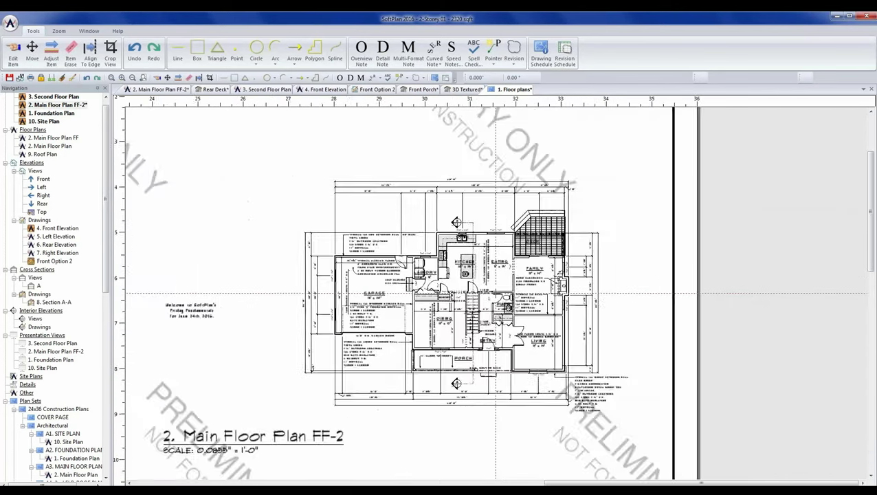
- Crop the smaller Main Floor Plan FF-2 view on the sheet down to the area around the rear deck and family room
scroll(602, 340, "down", 1)
scroll(495, 294, "down", 3)
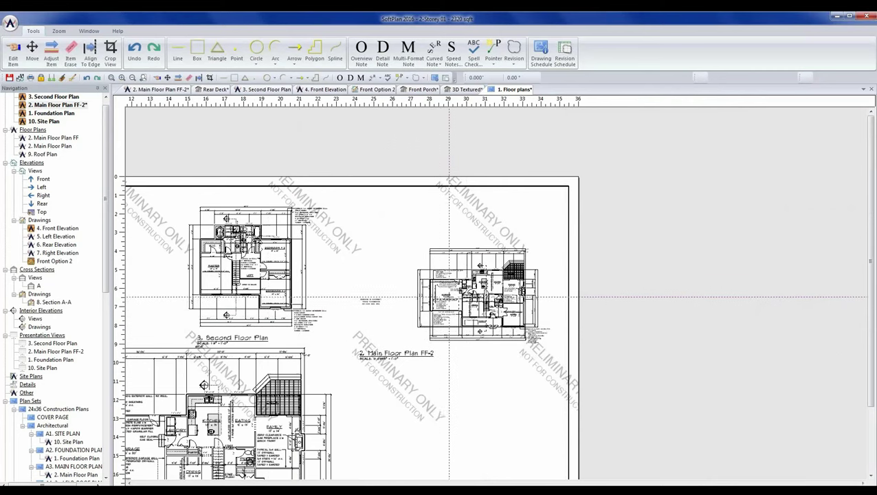
right_click(466, 300)
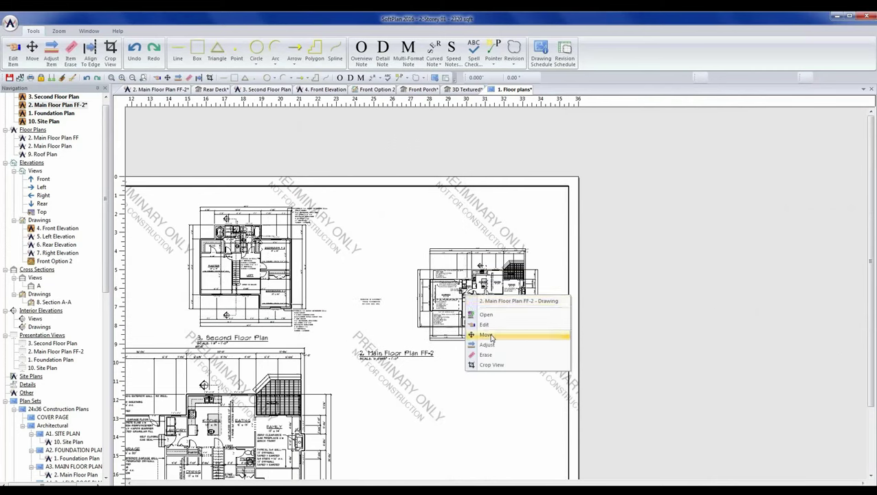
left_click(488, 366)
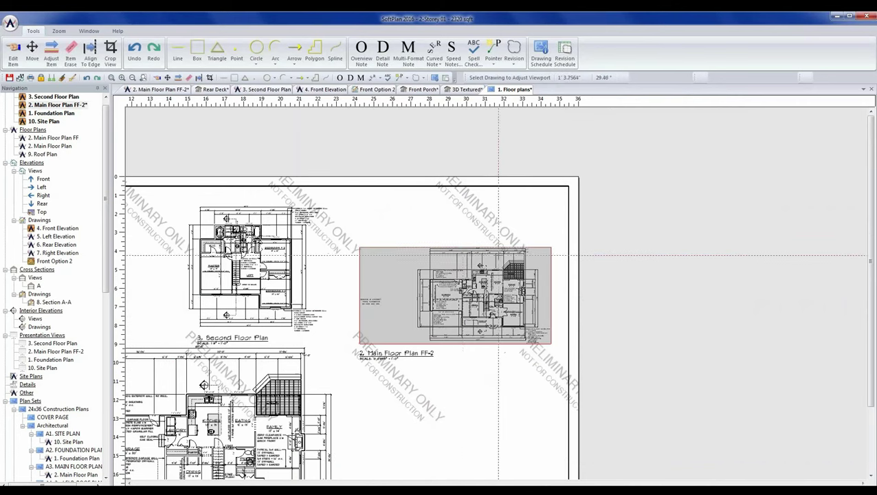
left_click_drag(360, 321, 536, 294)
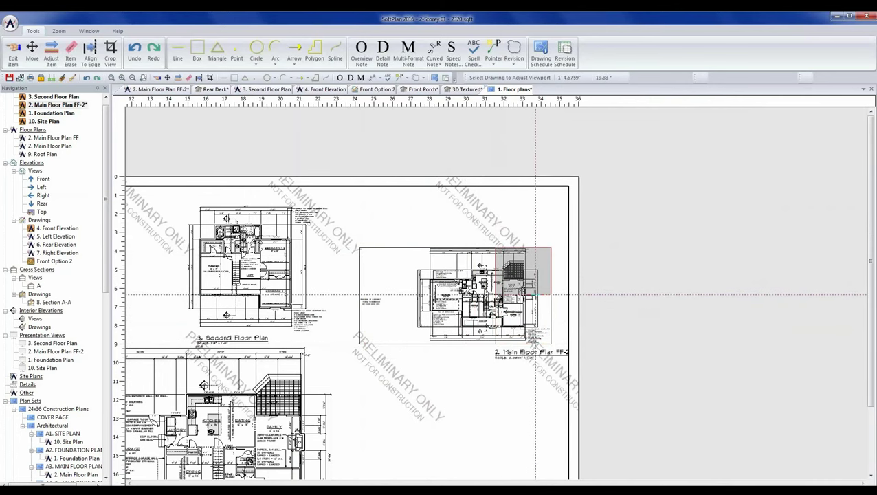
left_click_drag(536, 294, 536, 295)
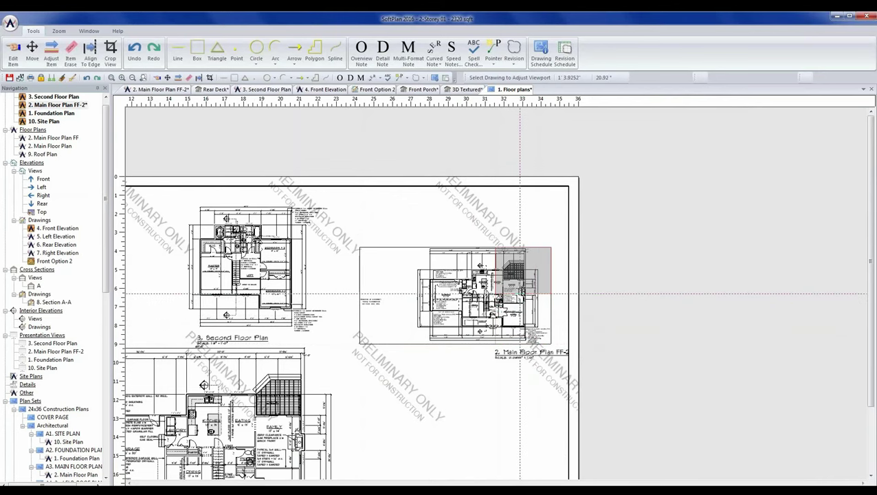
left_click(521, 295)
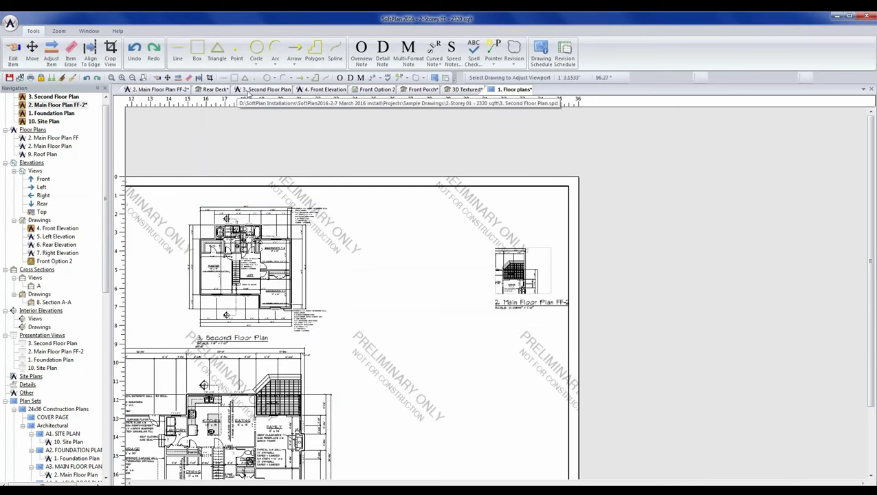
- Examine the Front Elevation drawing and the gable truss in the Front Option 2 drawing
left_click(313, 92)
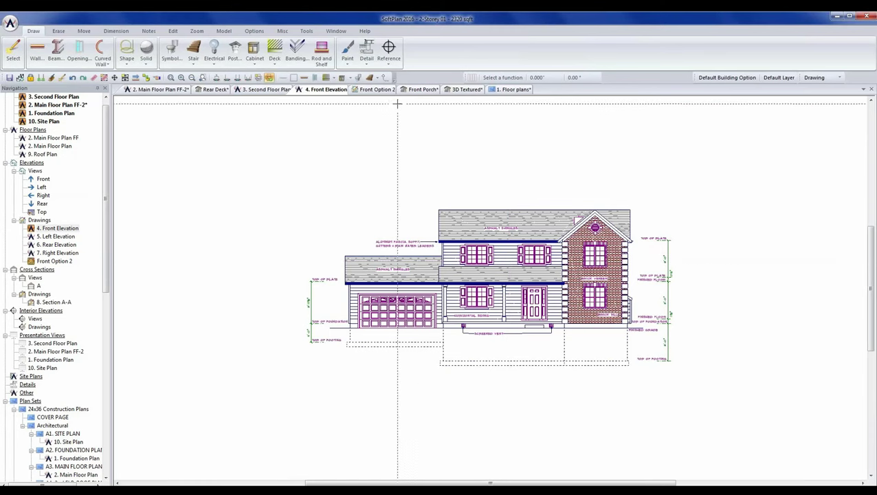
left_click(373, 89)
scroll(387, 149, "down", 2)
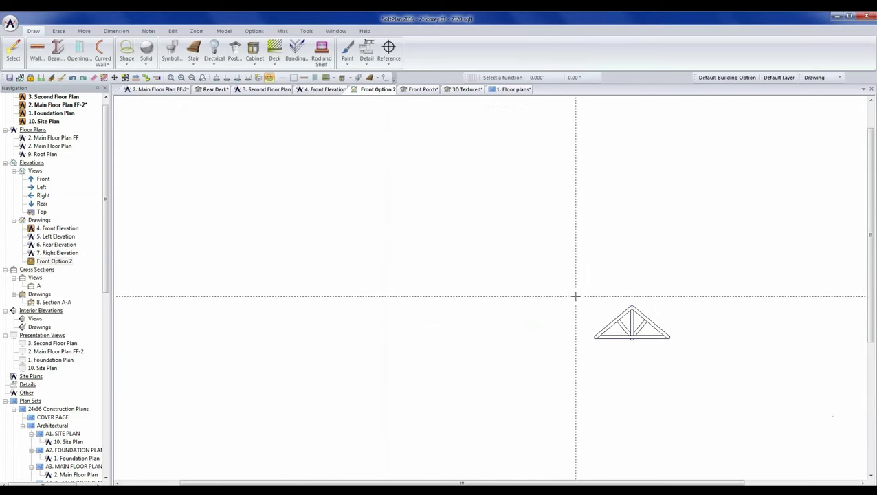
scroll(616, 297, "up", 2)
scroll(490, 288, "up", 2)
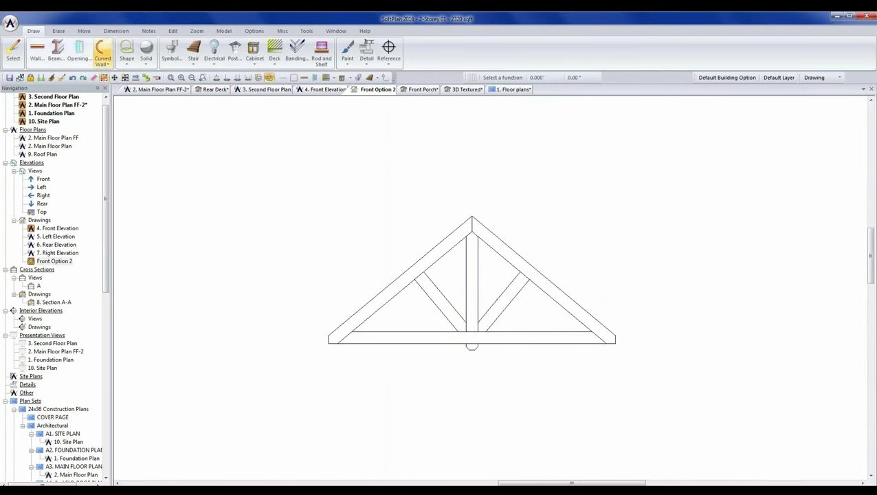
left_click(311, 90)
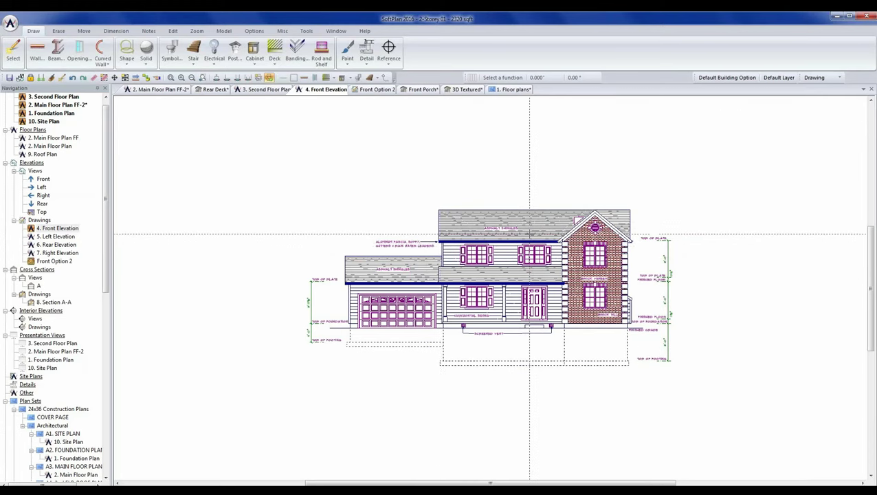
- Select the entire truss in Front Option 2 and copy all items to the SoftPlan clipboard
left_click(374, 90)
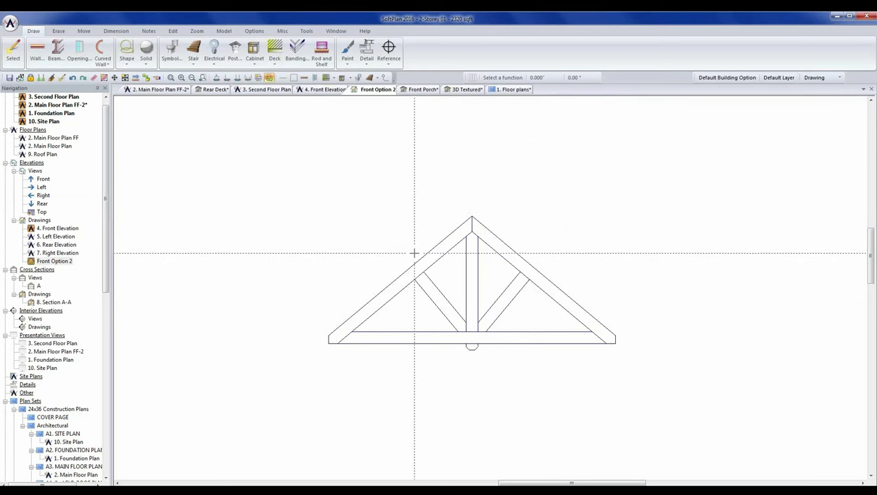
right_click(417, 265)
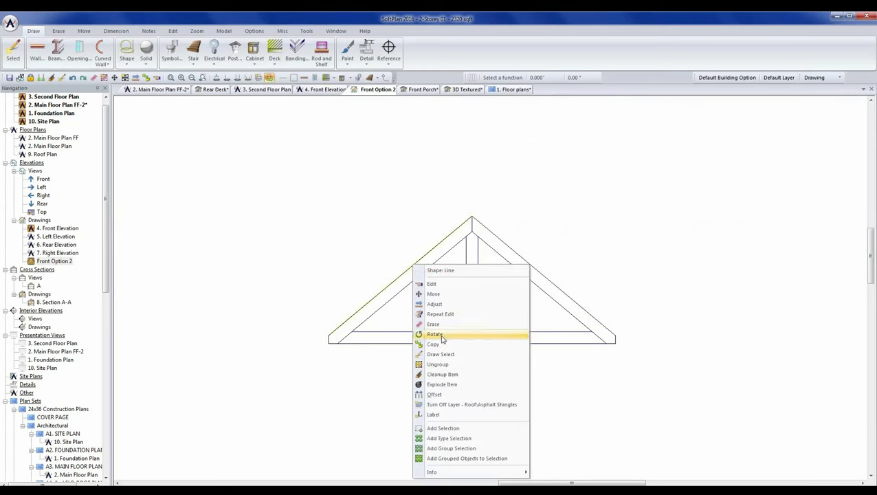
left_click(436, 426)
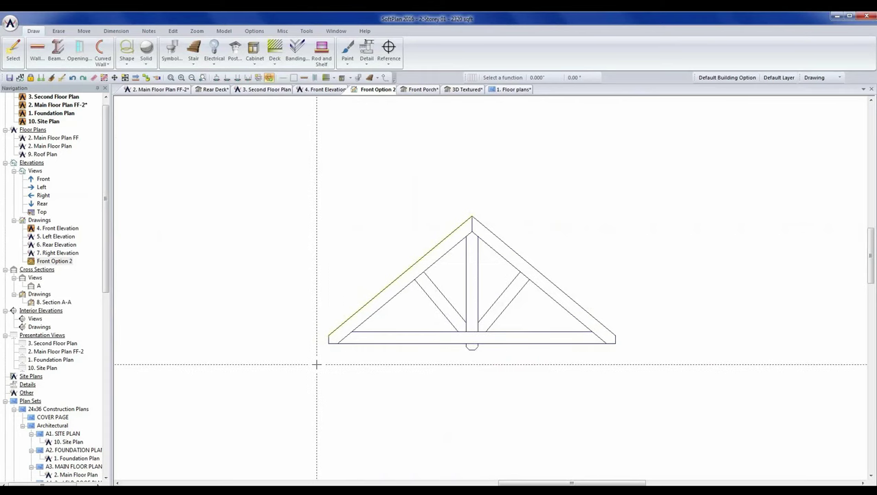
left_click_drag(316, 365, 651, 199)
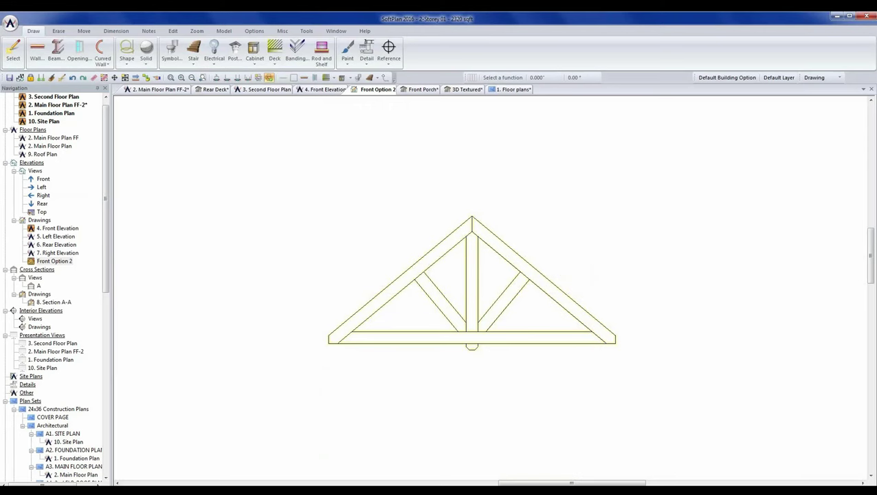
left_click(173, 31)
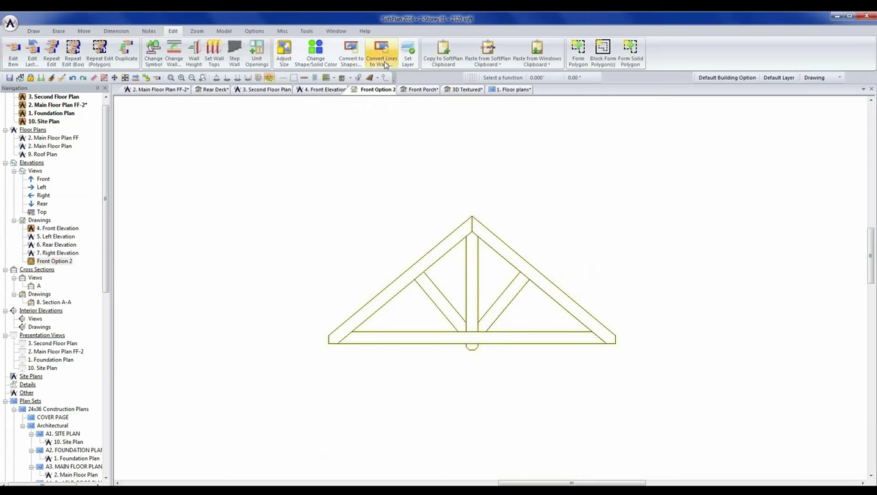
left_click(451, 62)
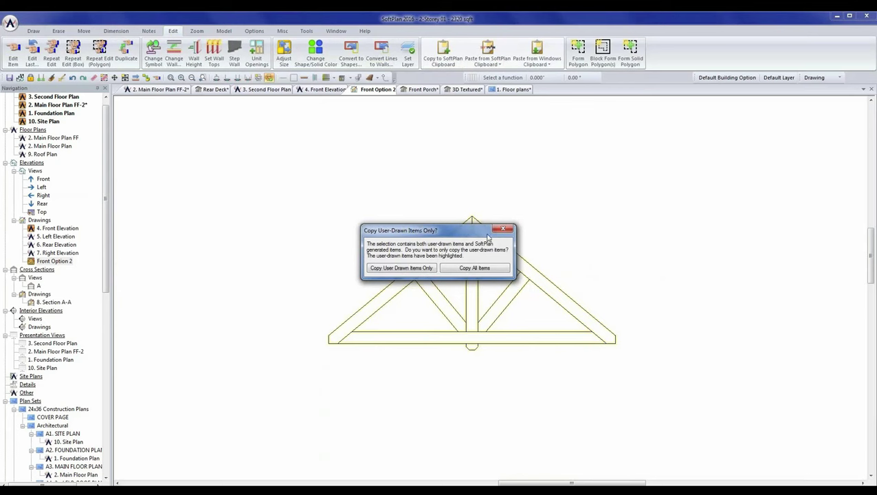
left_click(482, 269)
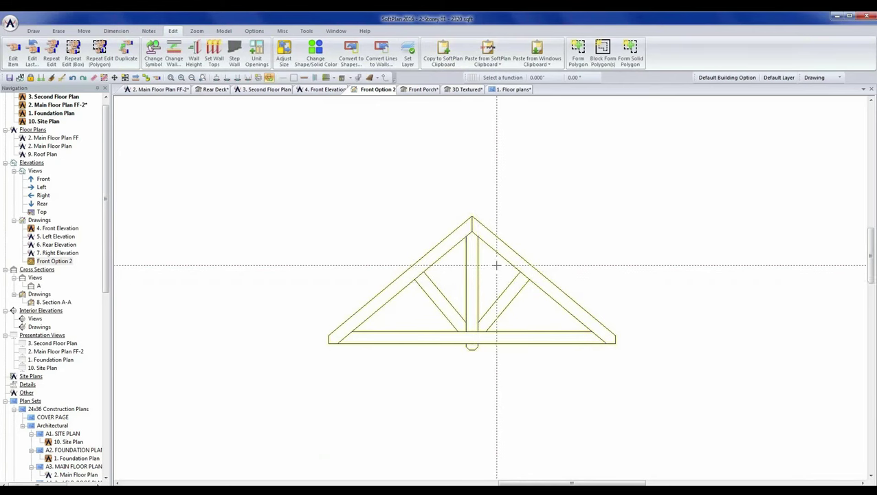
- Try to paste the copied truss over the brick gable of the Front Elevation using Hold Position
left_click(329, 90)
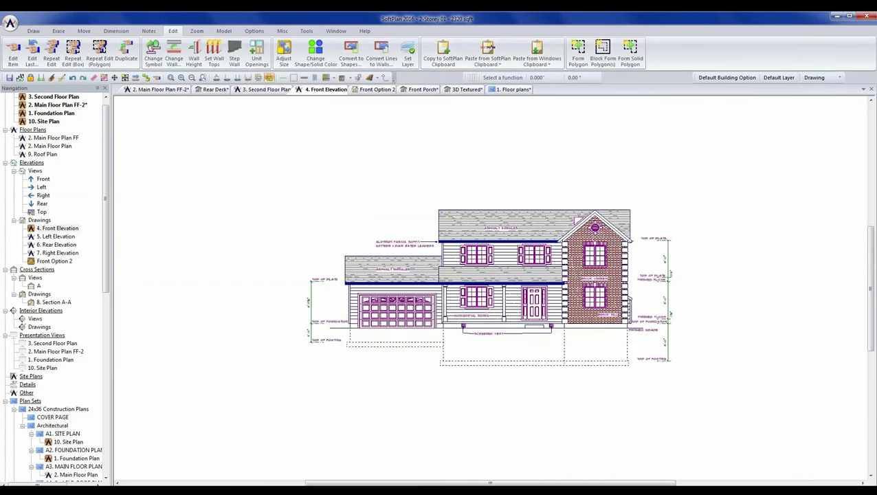
scroll(490, 289, "up", 2)
scroll(490, 289, "up", 2)
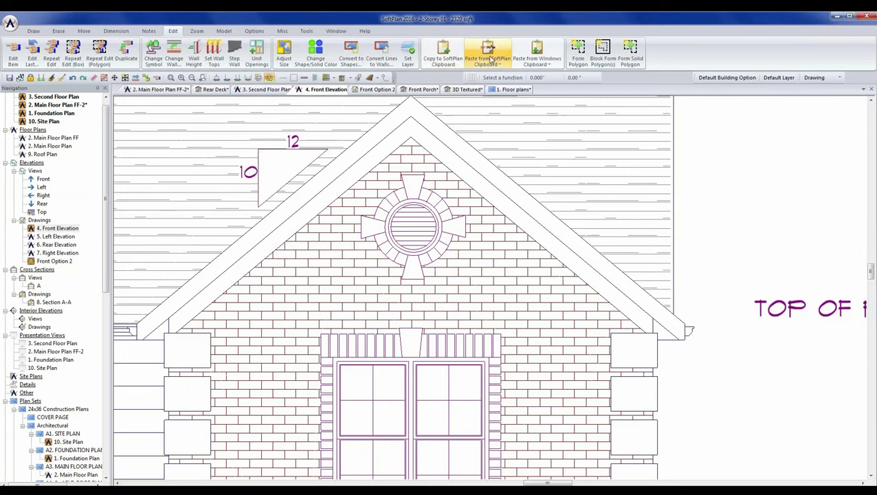
left_click(489, 61)
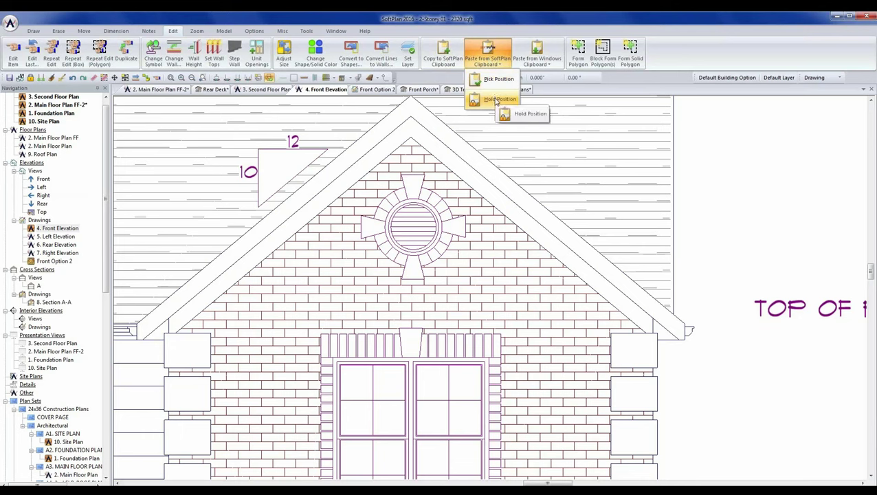
left_click(496, 99)
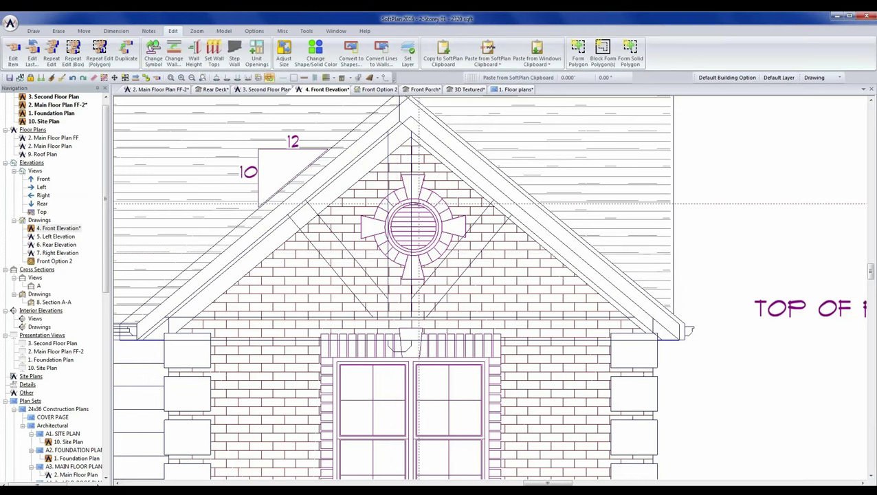
left_click(413, 189)
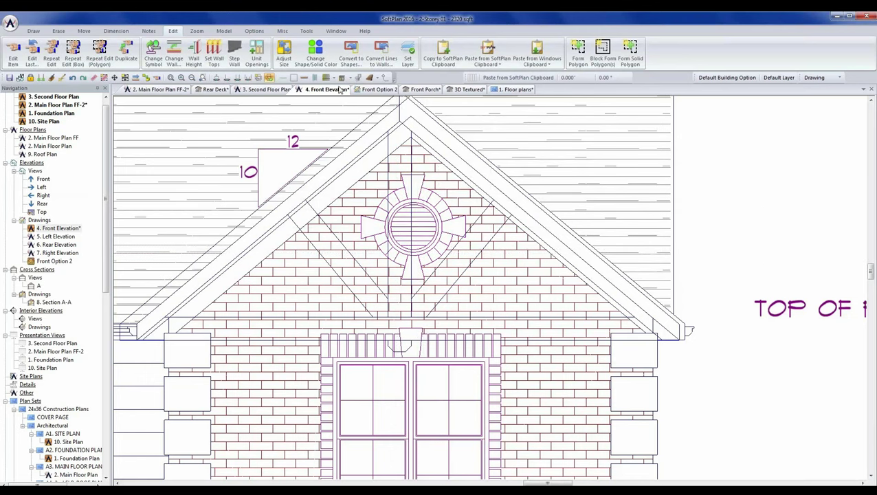
- Paste the copied truss from the SoftPlan clipboard into the empty area beside the house on the Front Elevation
scroll(494, 288, "down", 5)
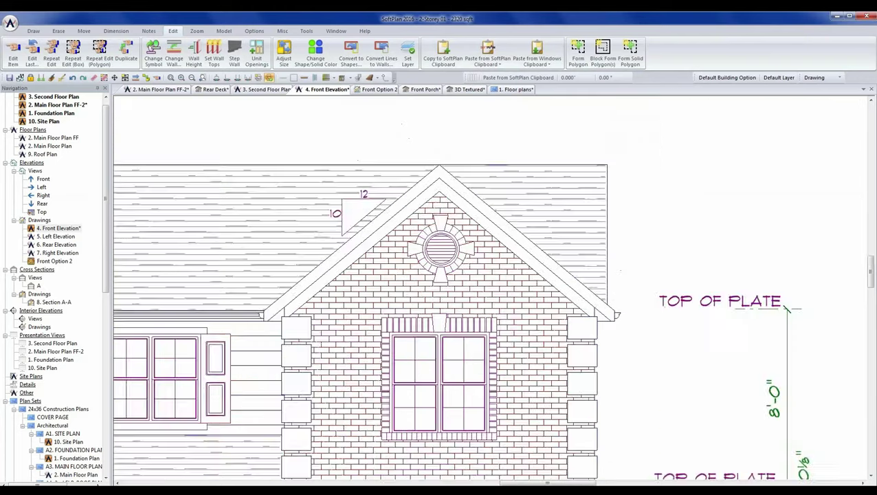
scroll(679, 249, "up", 1)
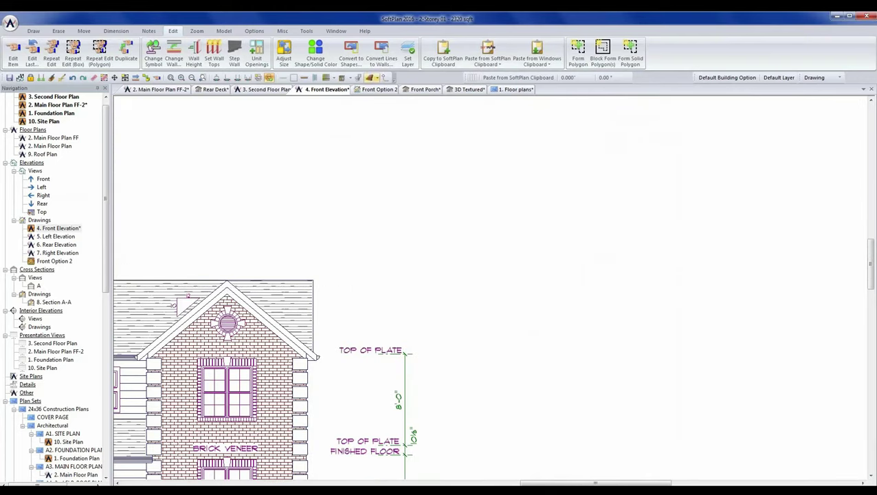
left_click(486, 55)
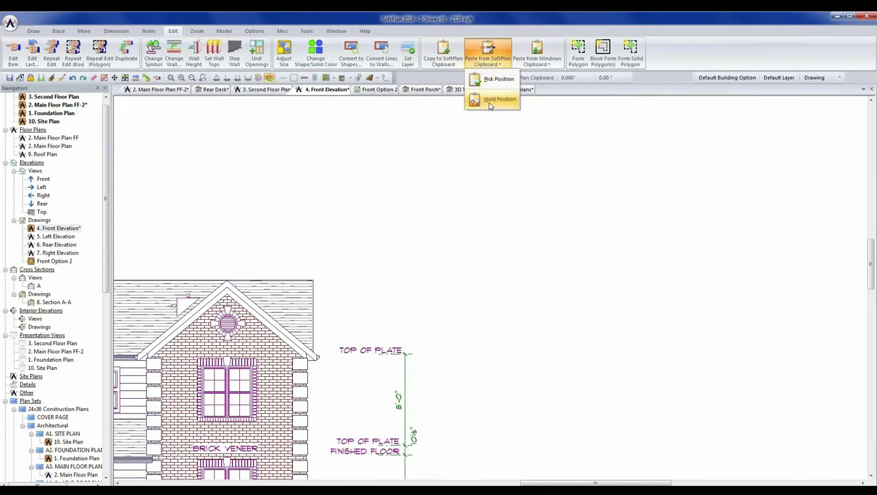
left_click(493, 103)
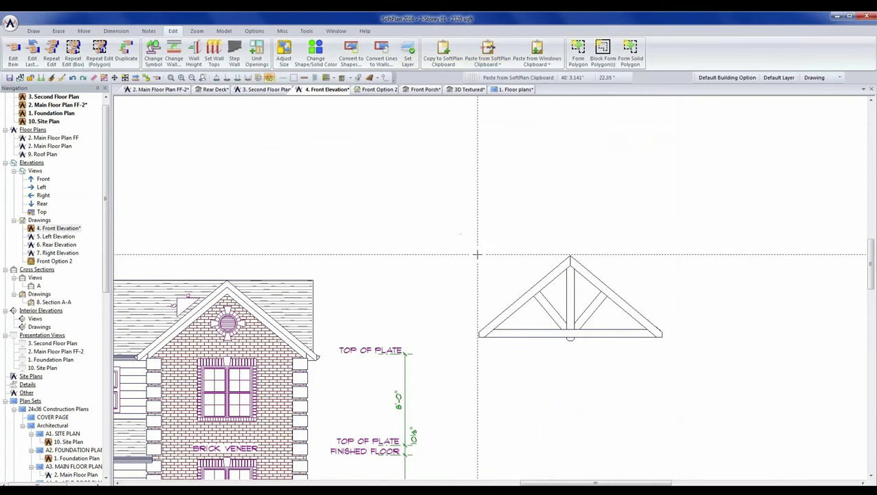
left_click(480, 222)
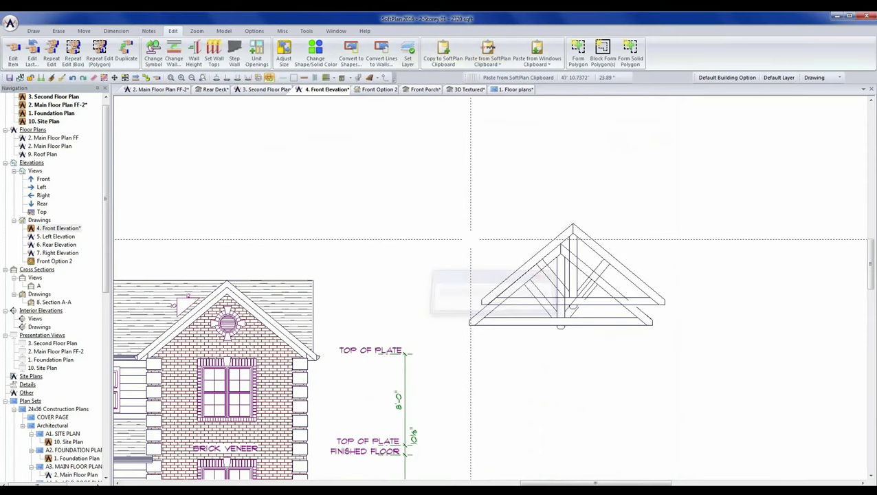
scroll(613, 186, "down", 2)
scroll(691, 223, "down", 1)
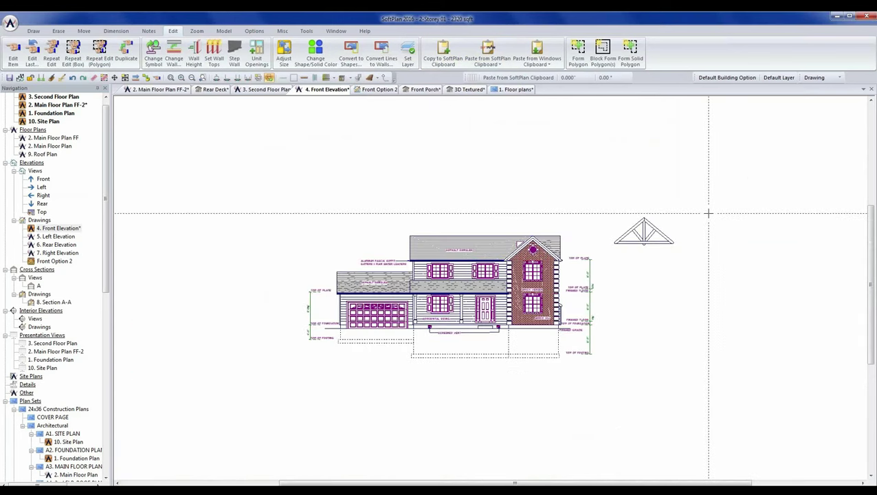
- Try to move the pasted truss as a block with Select Move Point off
scroll(706, 213, "up", 2)
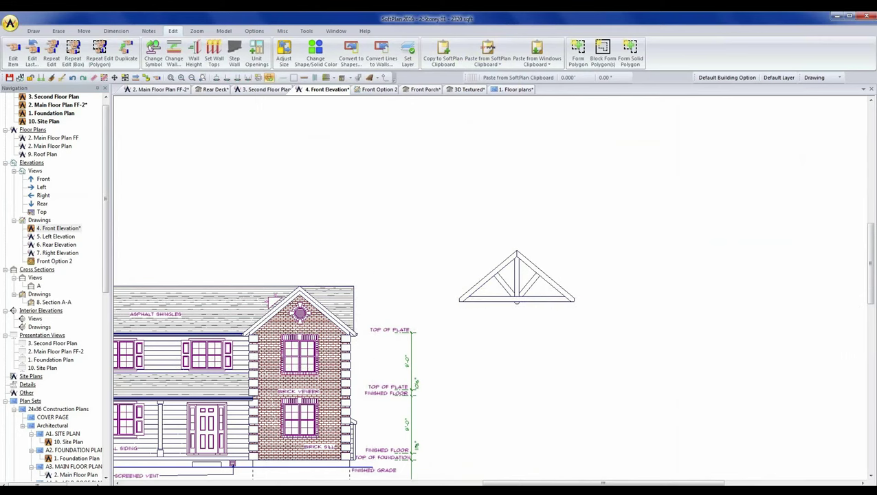
left_click(125, 79)
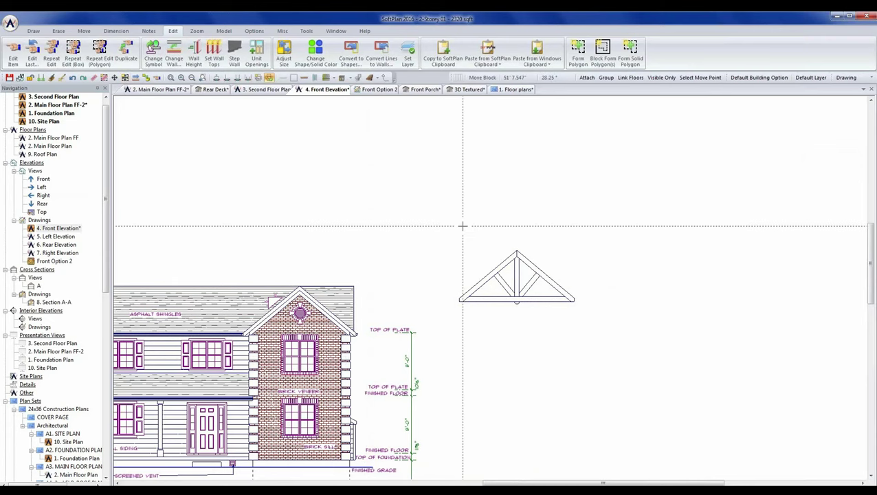
left_click(447, 224)
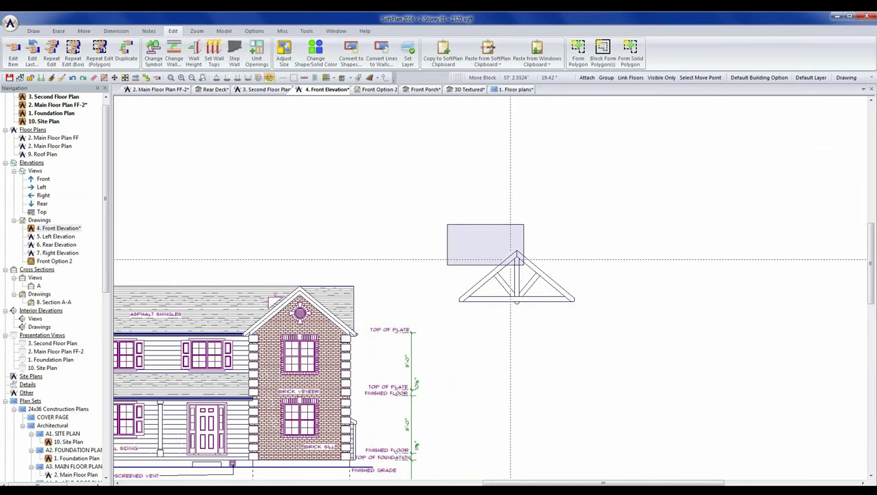
left_click(602, 327)
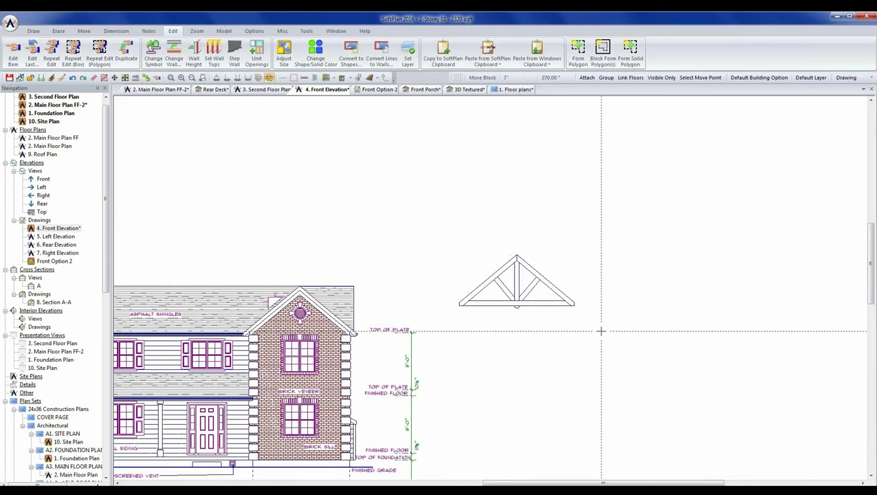
left_click(600, 330)
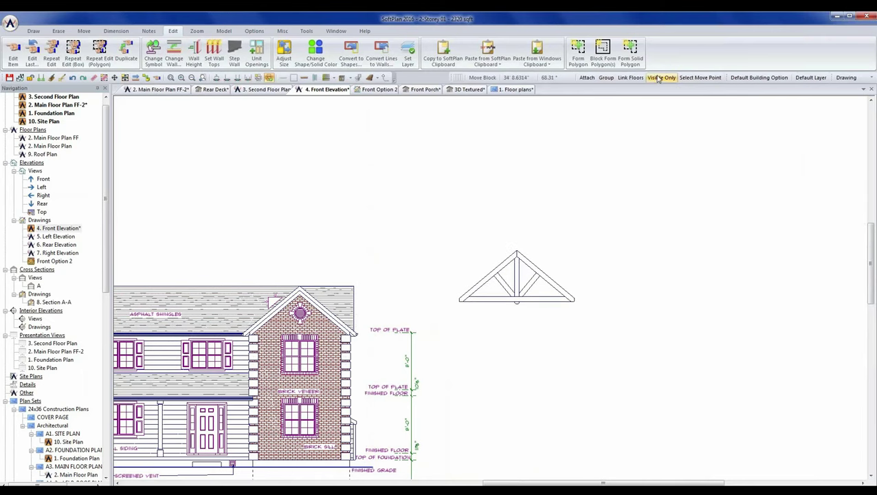
- Turn on Select Move Point and snapping, and block-select the truss beside the house with its apex as the move point
left_click(701, 77)
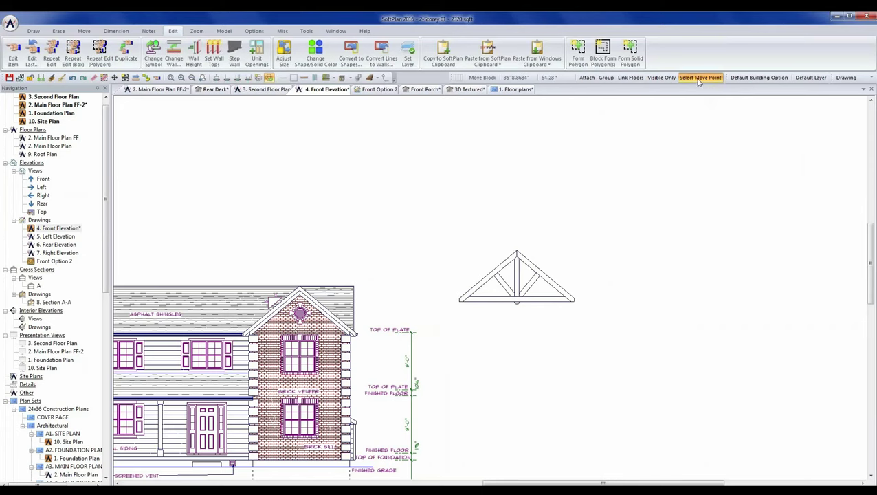
left_click_drag(443, 232, 607, 328)
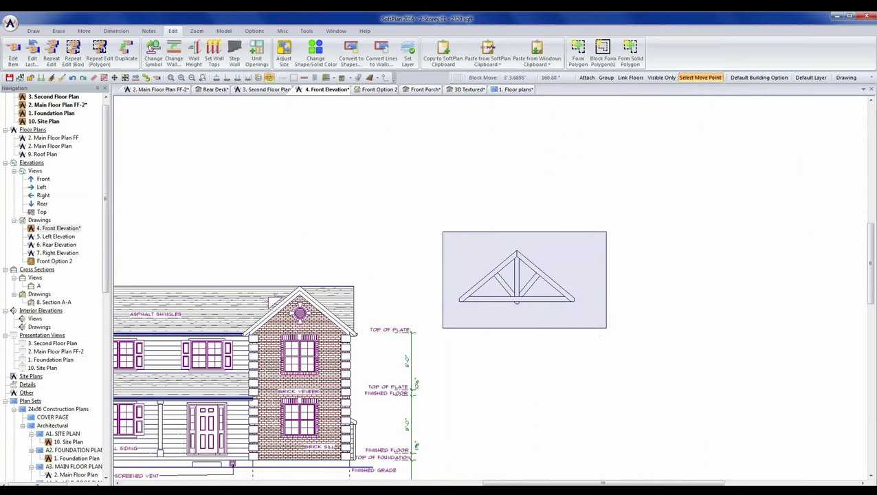
scroll(523, 285, "up", 5)
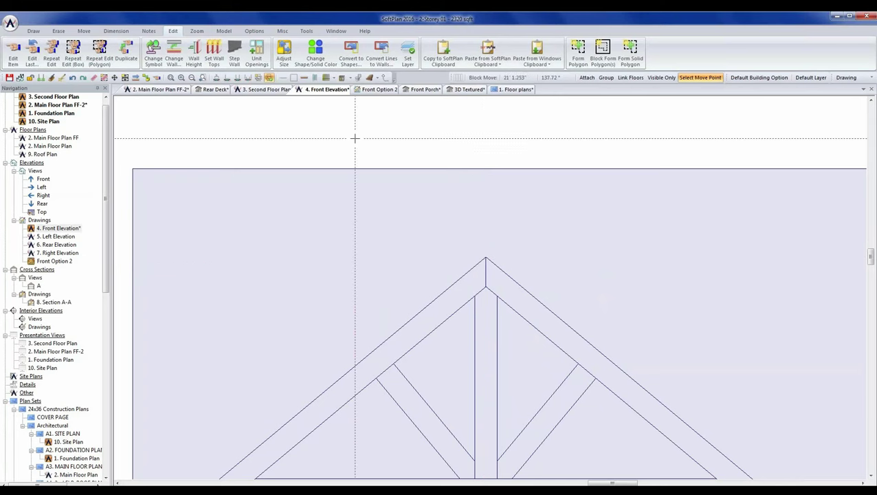
left_click(53, 79)
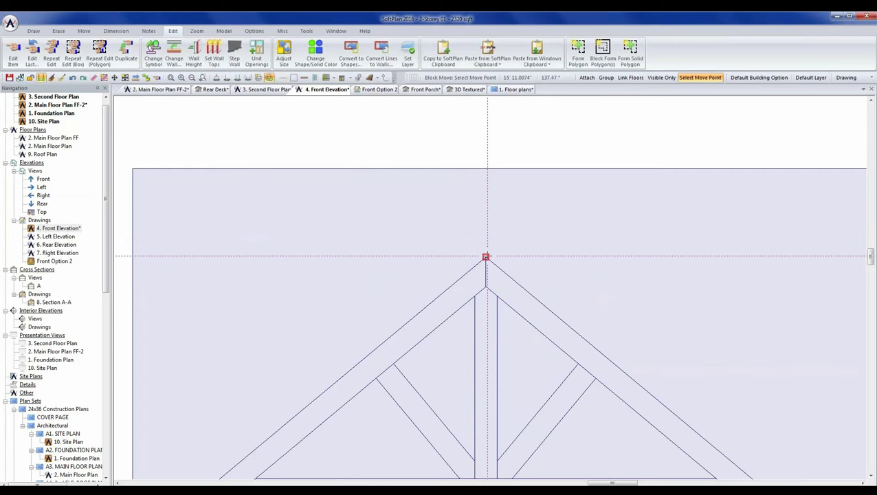
left_click(486, 258)
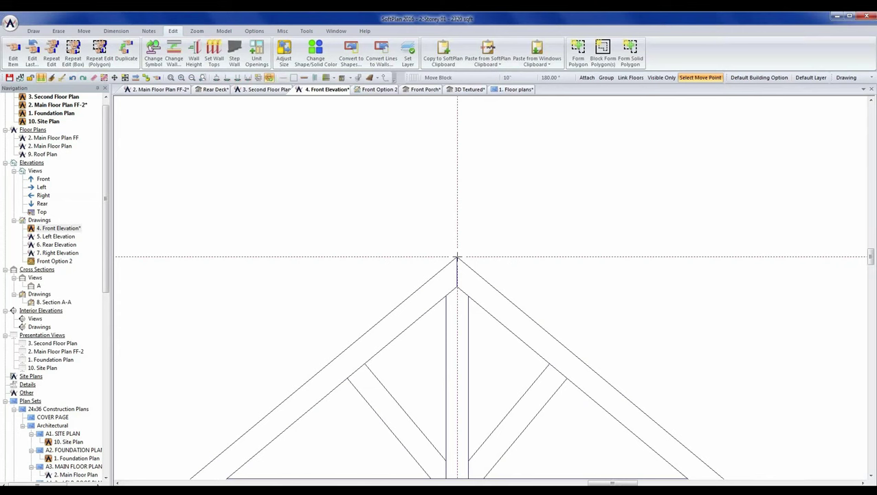
- Try to place the truss with its apex on the inner peak of the brick gable's rake trim
scroll(457, 257, "down", 5)
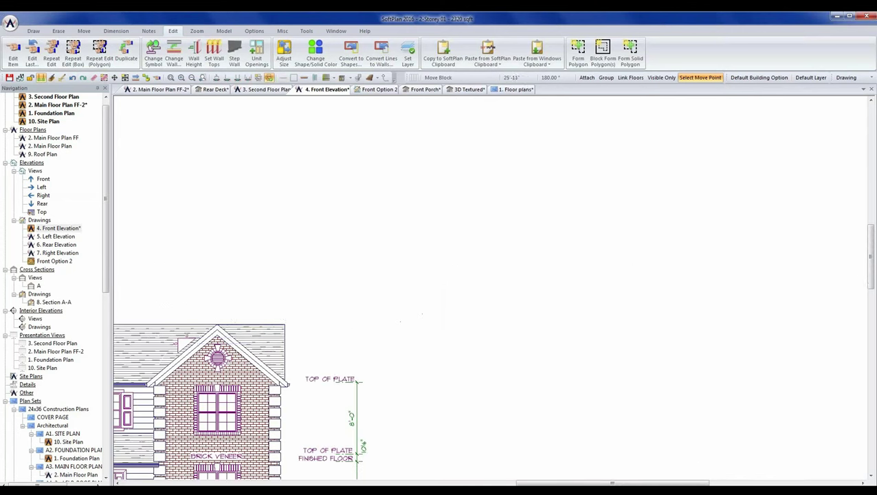
scroll(440, 285, "up", 5)
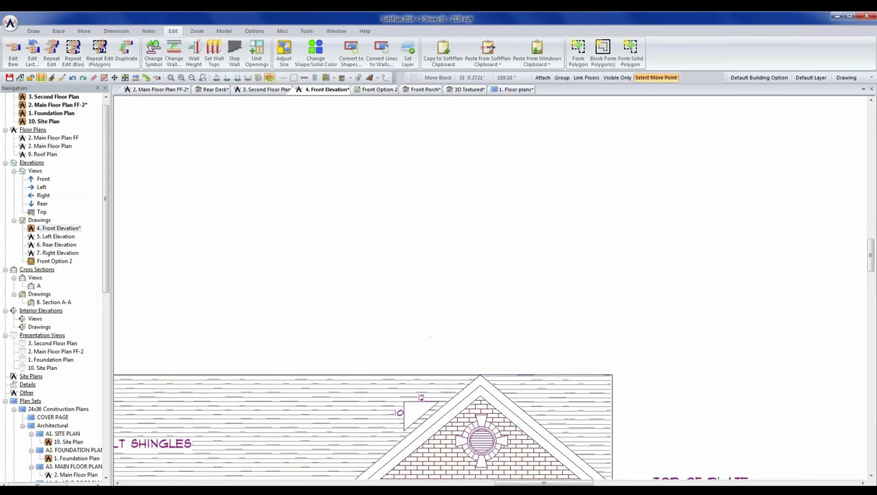
scroll(490, 287, "up", 5)
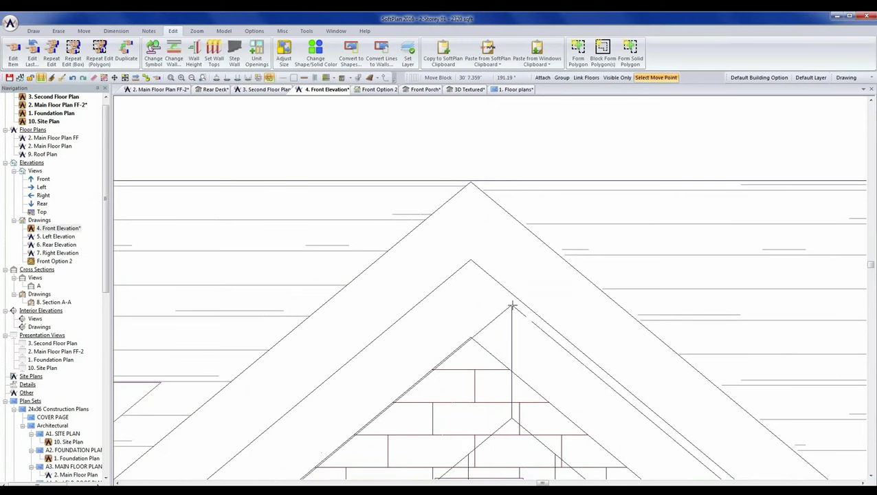
scroll(512, 306, "down", 2)
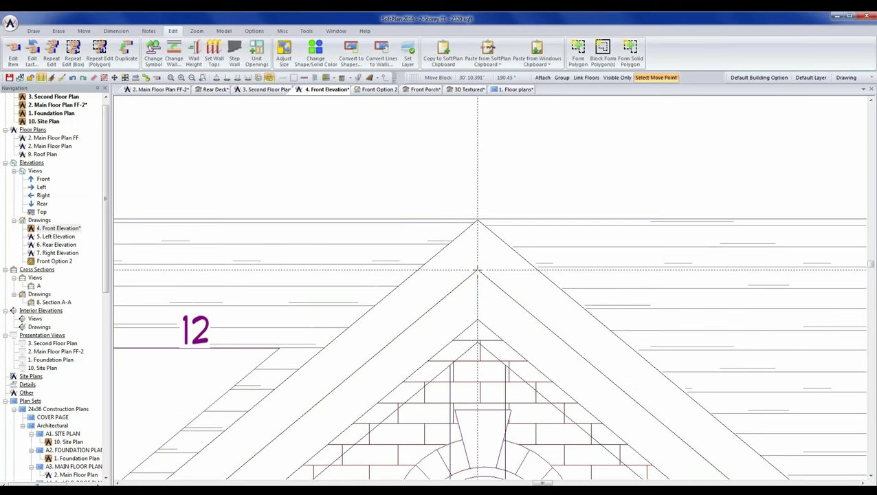
scroll(451, 289, "down", 3)
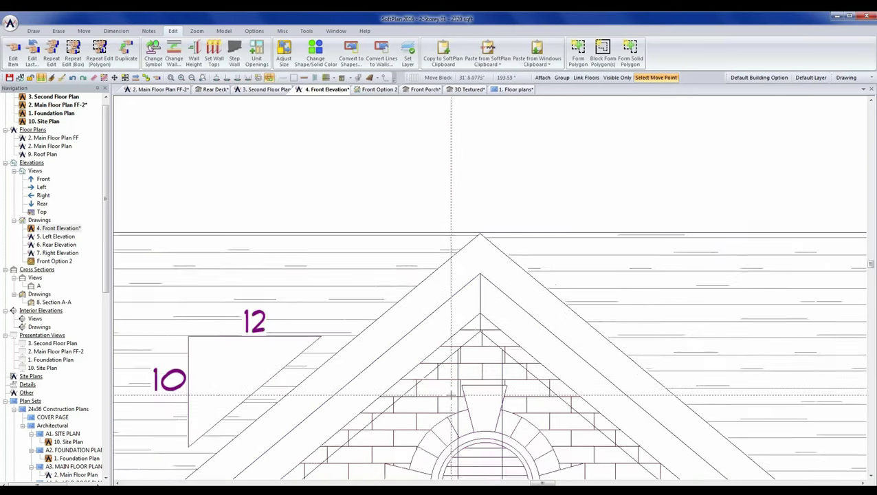
scroll(480, 407, "up", 3)
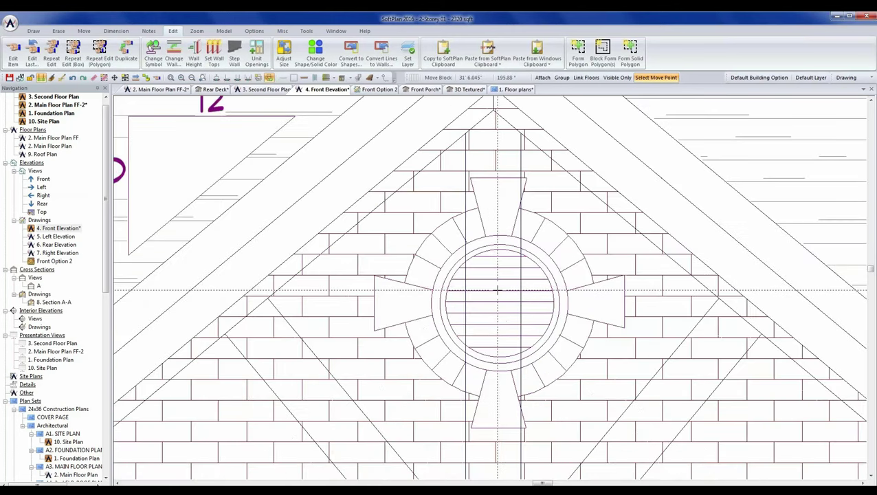
scroll(504, 288, "down", 3)
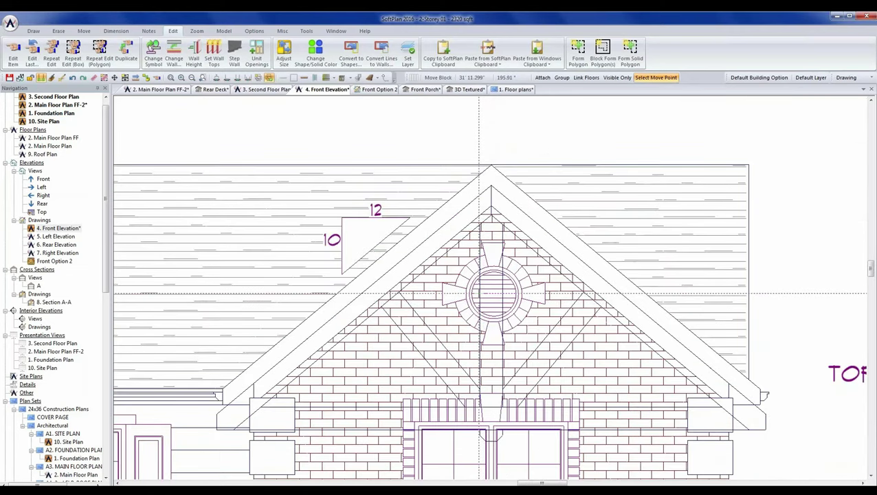
scroll(617, 199, "down", 2)
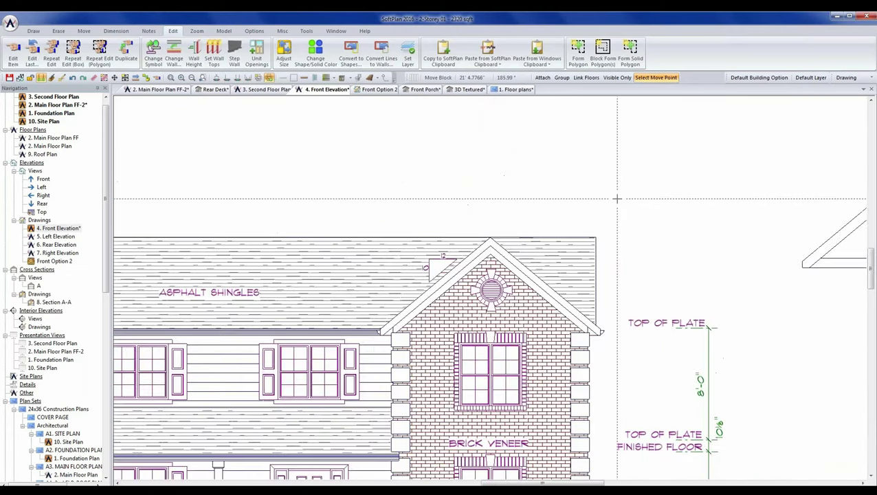
- Block-move the truss by its apex from beside the house onto the roof peak of the brick gable
scroll(617, 198, "down", 3)
left_click_drag(618, 219, 717, 298)
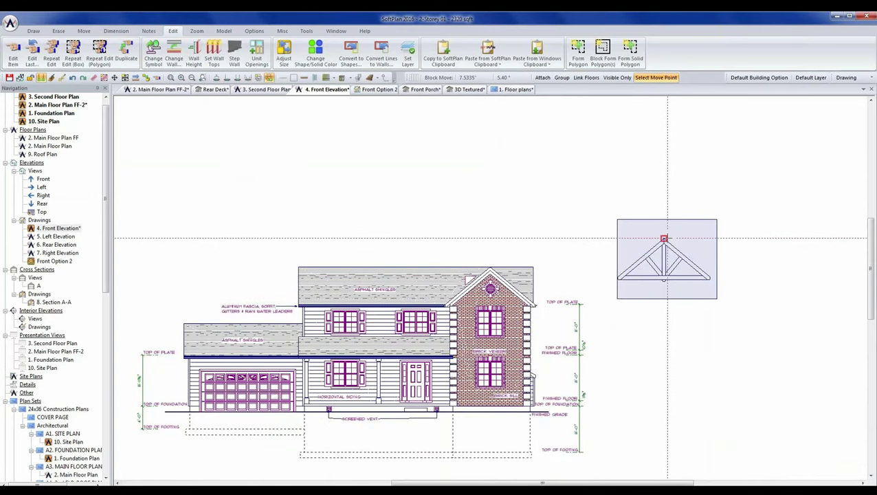
left_click(664, 239)
scroll(490, 270, "up", 3)
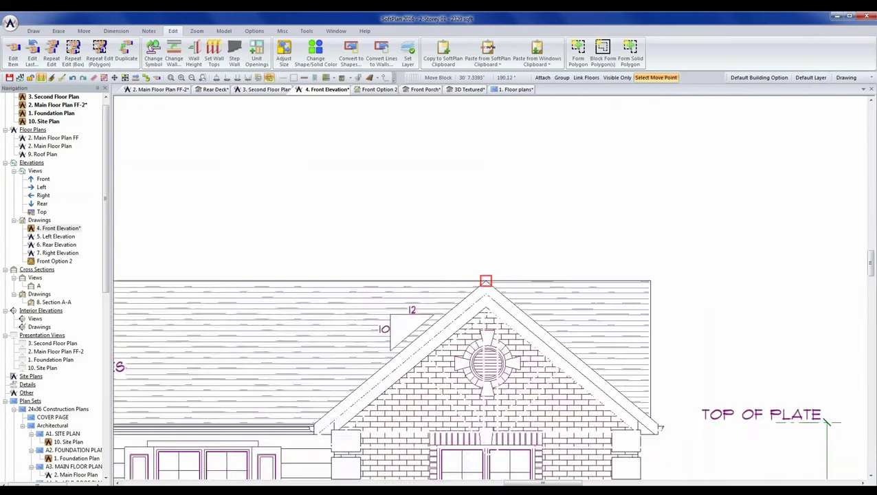
scroll(486, 281, "up", 2)
left_click(476, 265)
scroll(475, 288, "down", 4)
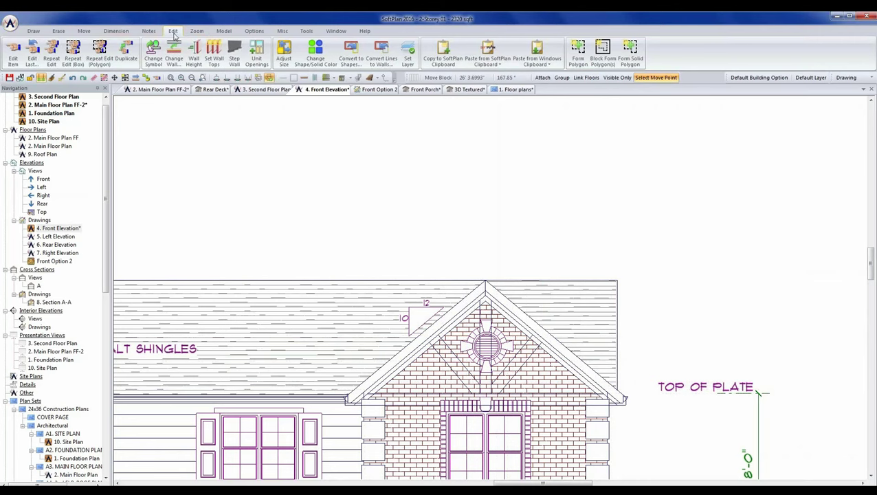
- Rename Building Option 2 as "brick face" in the project's building options
left_click(224, 31)
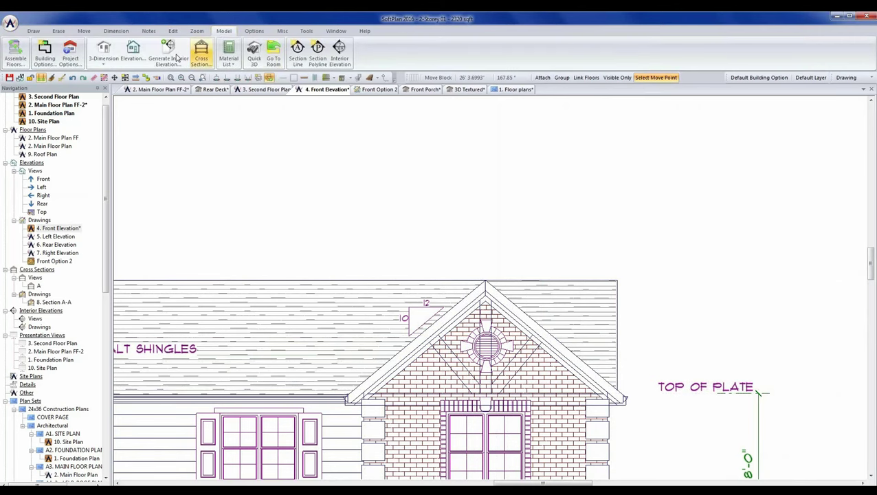
left_click(44, 51)
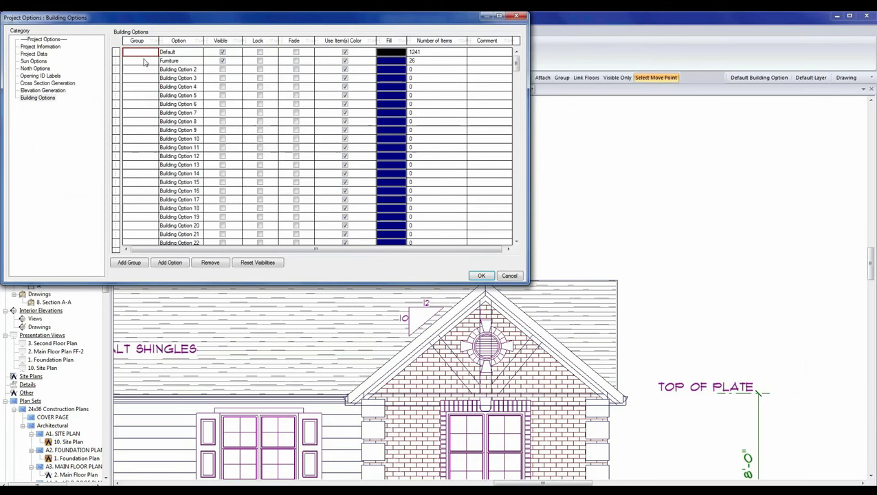
left_click(174, 72)
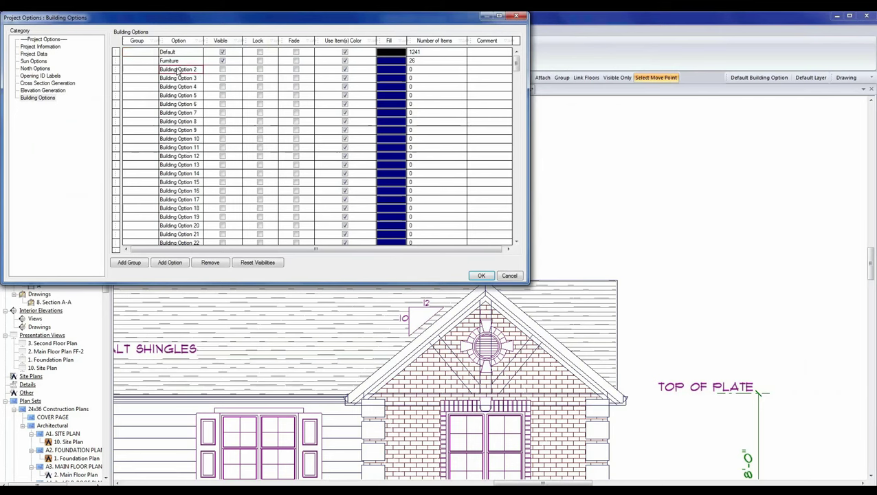
left_click(195, 69)
type("brick face")
- Rename Building Option 3 as "Stone with timber" and make that option visible
left_click(178, 78)
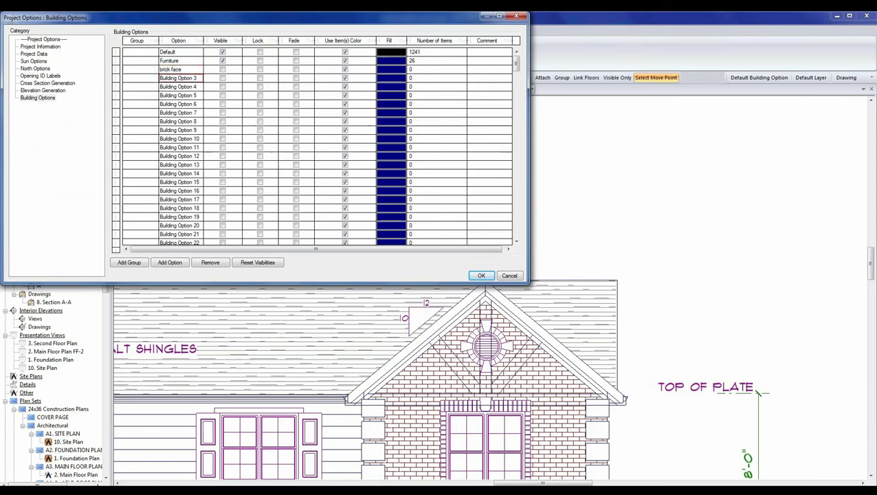
left_click(196, 78)
type("Stone with timber")
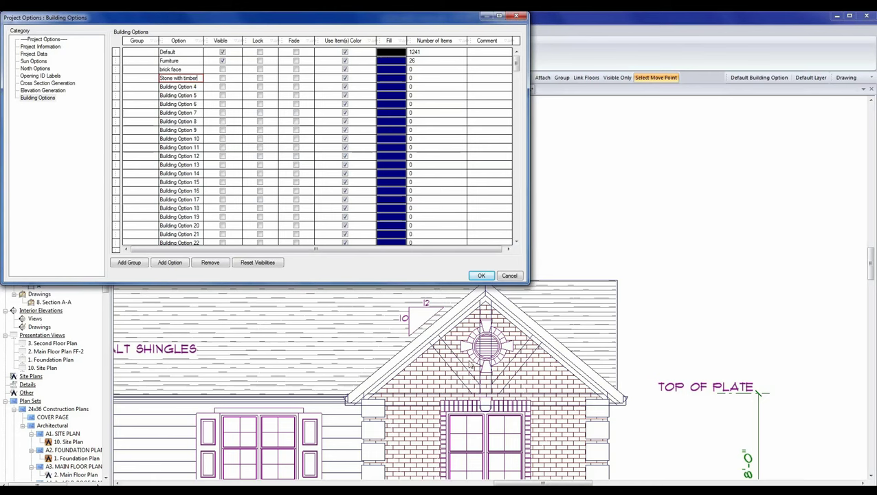
left_click(193, 89)
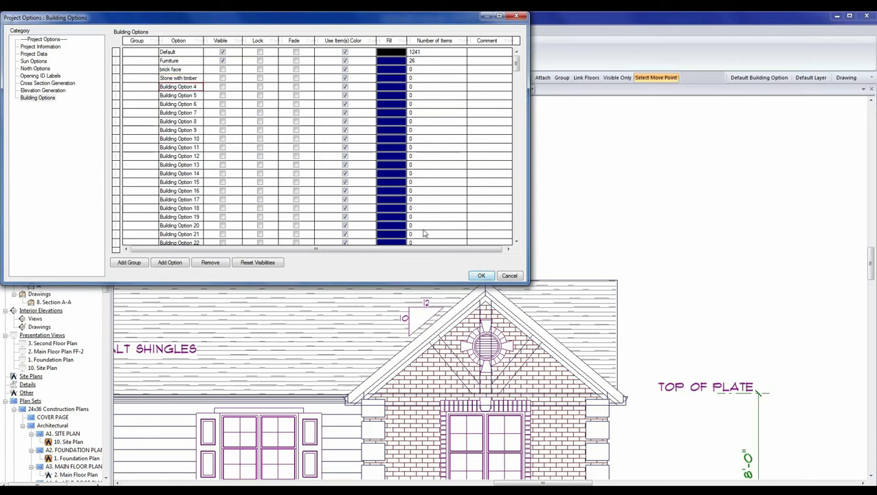
left_click(223, 79)
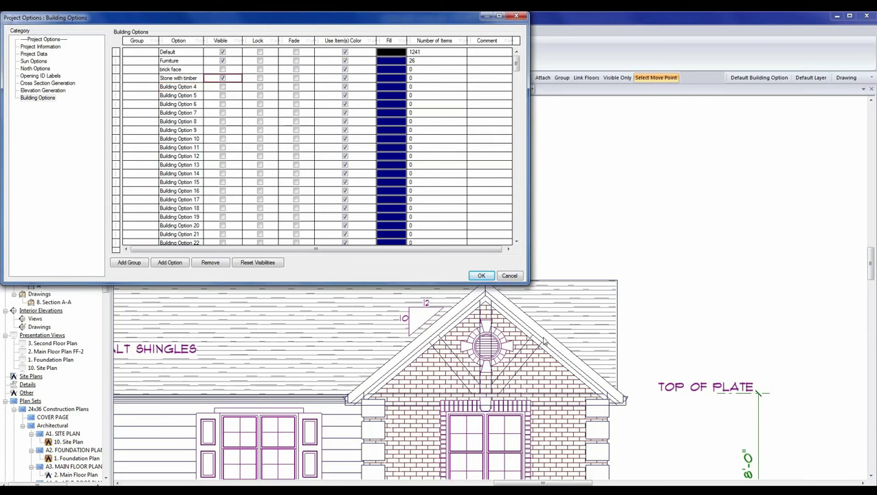
left_click(482, 276)
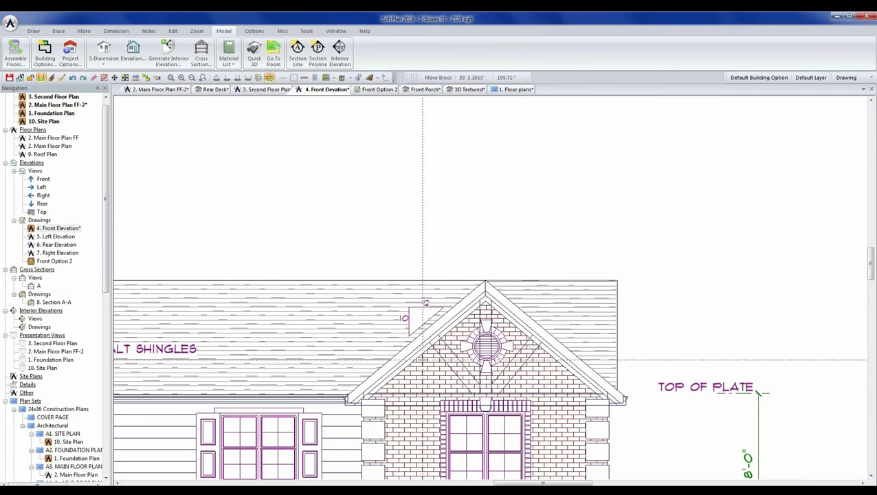
- Try to assign the gable wall's running bond brick paint to the "brick face" building option
right_click(422, 365)
mouse_move(452, 373)
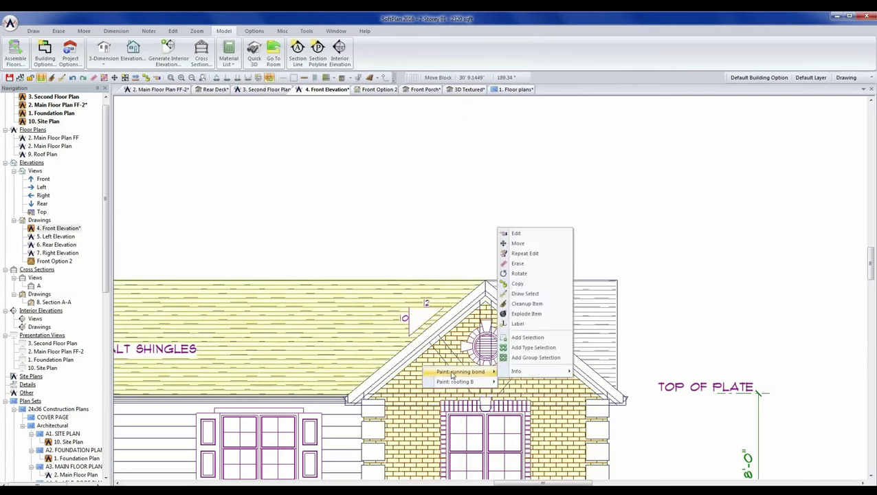
left_click(524, 235)
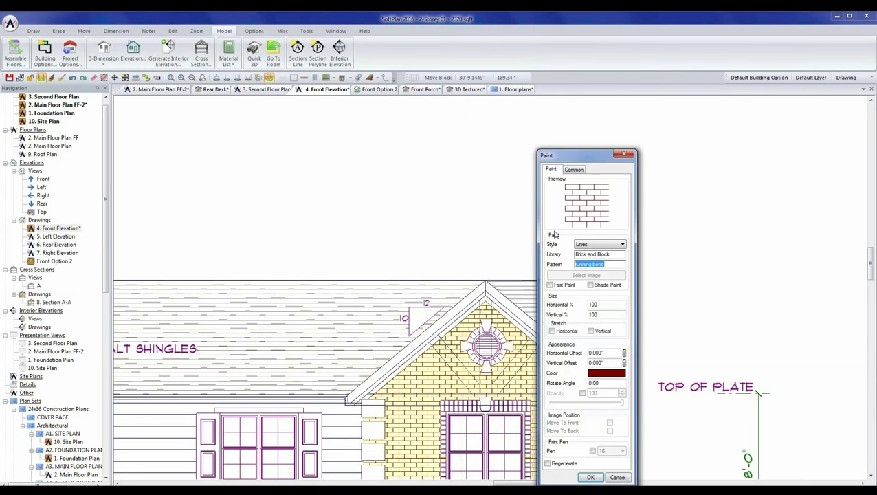
left_click(575, 170)
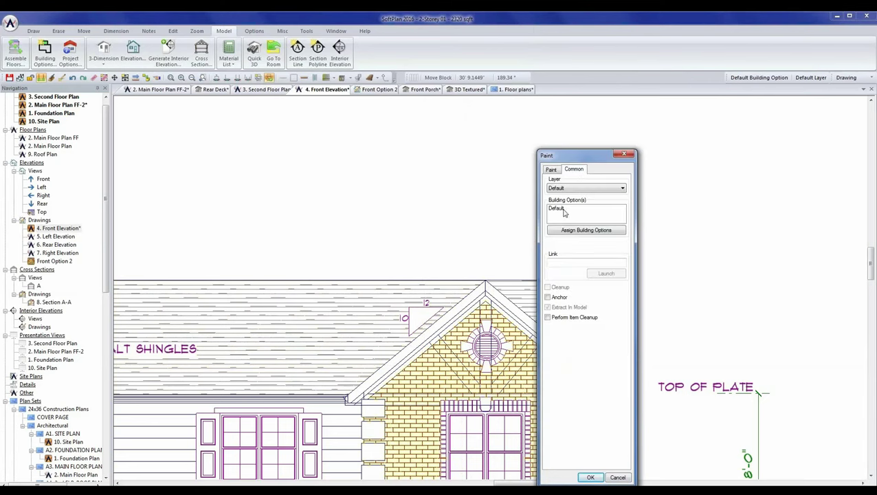
left_click(583, 230)
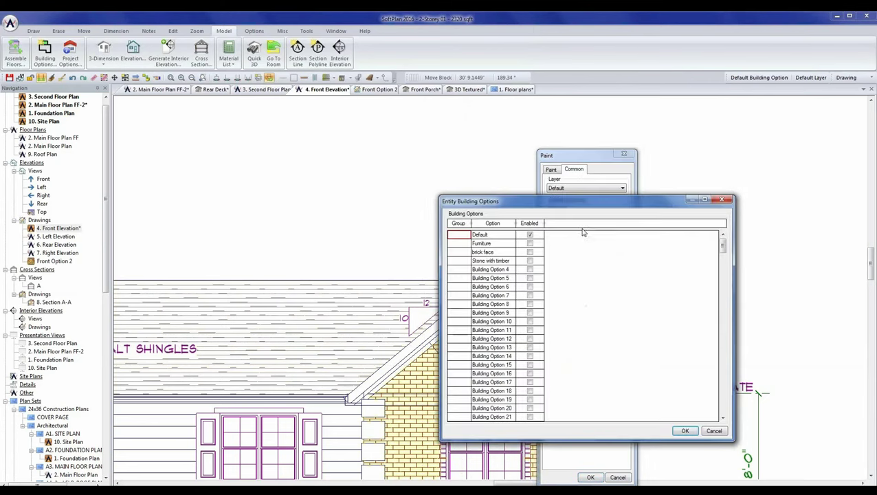
left_click(485, 253)
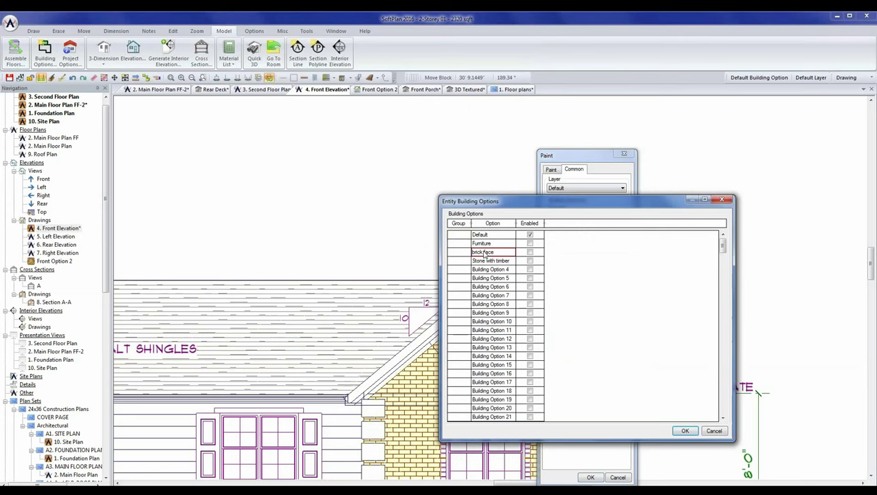
left_click(682, 432)
left_click(590, 476)
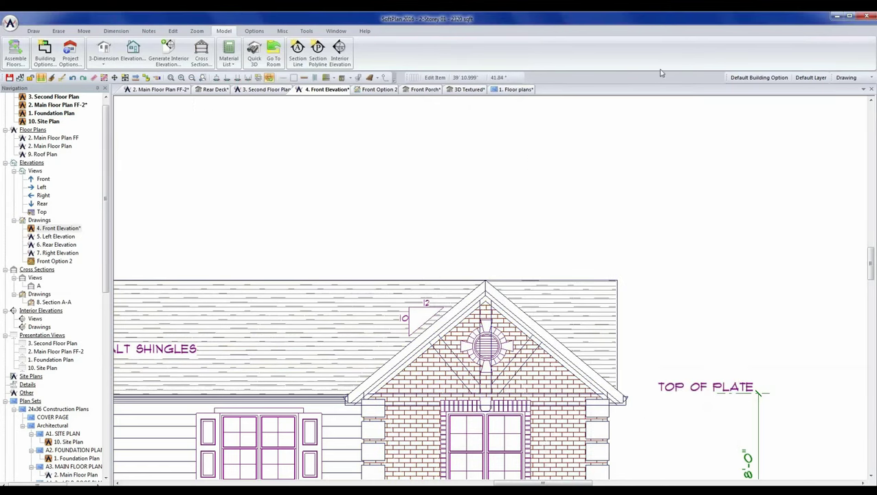
- Review the project's building options and their item assignments
left_click(269, 77)
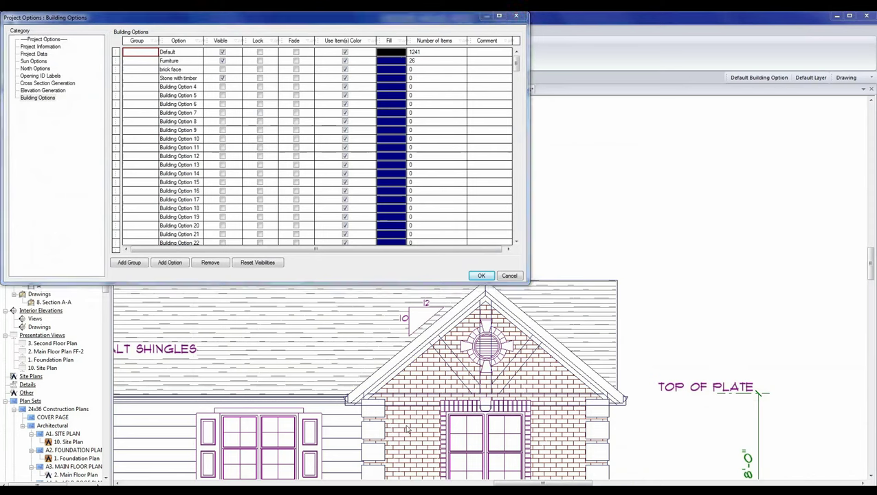
left_click(481, 275)
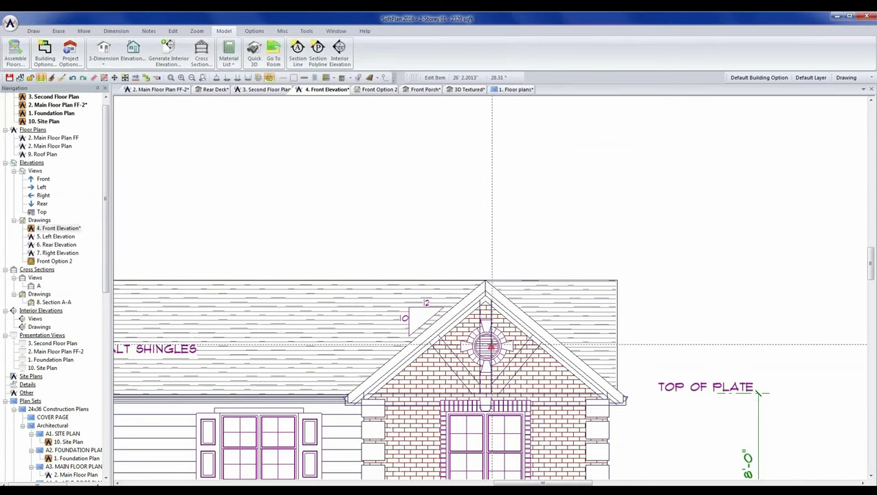
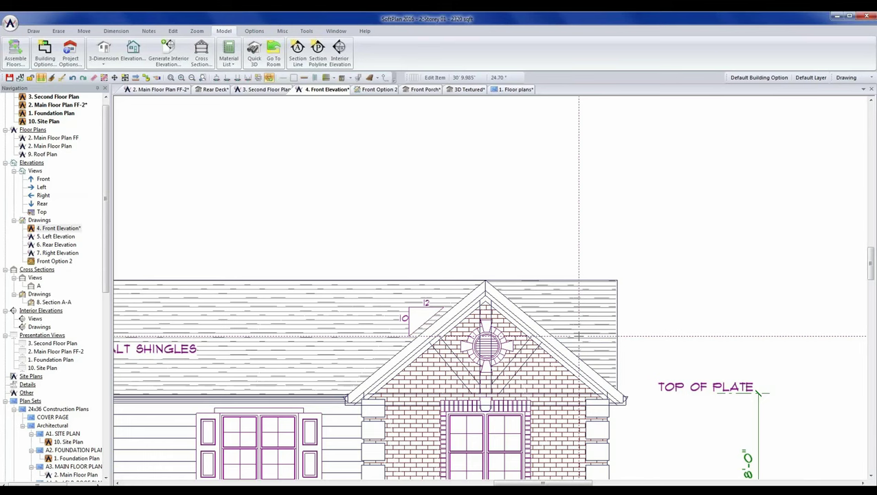
- Erase the ladder framing, rafters and roof holes by type from the Second Floor Plan drawing, leaving the Roof type out
left_click(255, 90)
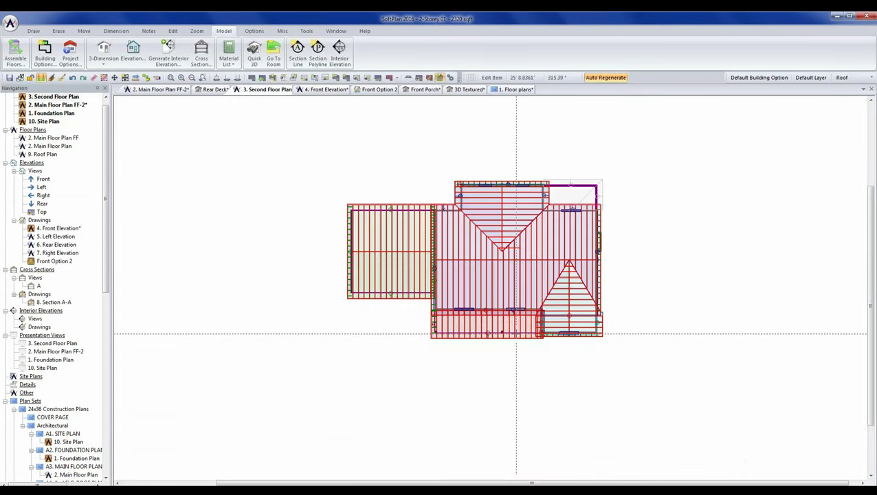
left_click(58, 32)
left_click(135, 51)
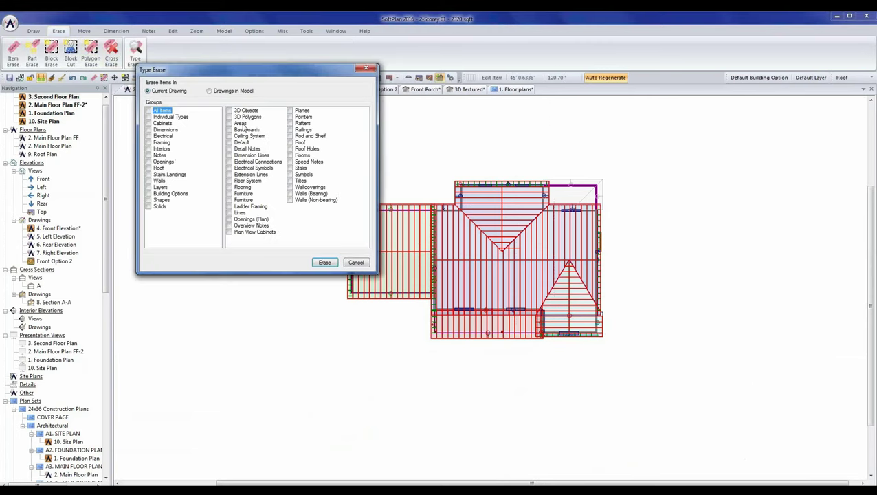
left_click(158, 169)
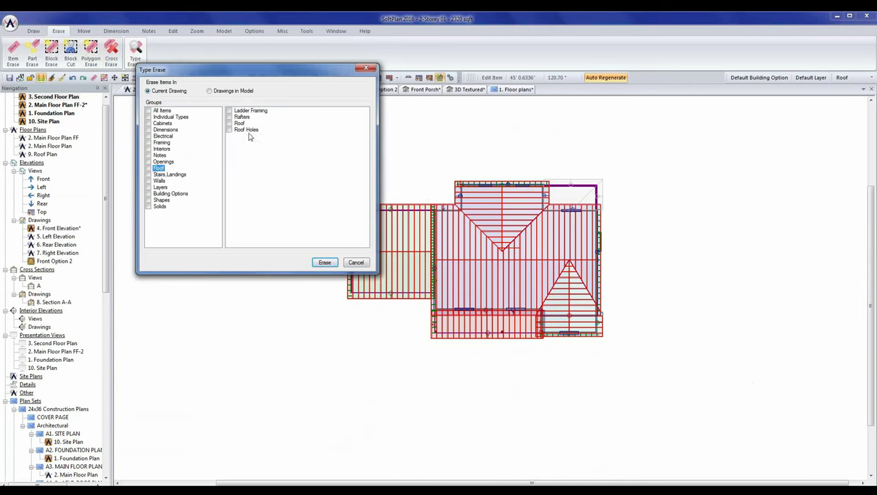
left_click(230, 117)
left_click(230, 111)
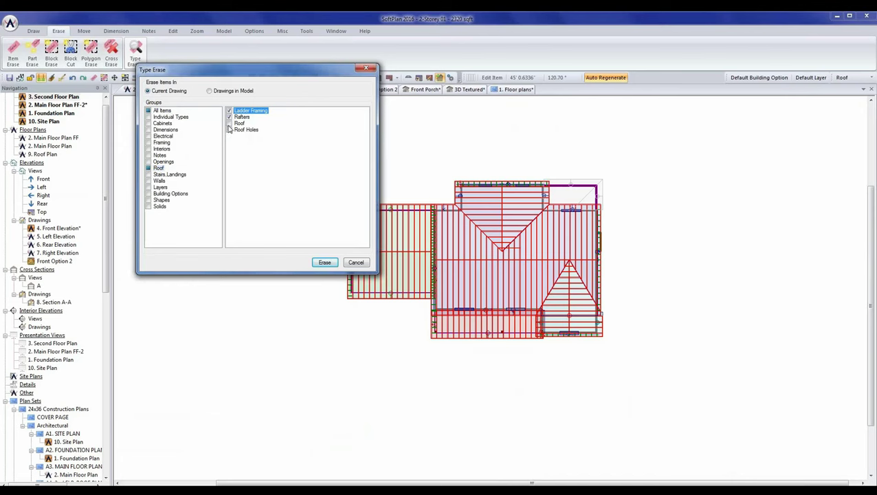
left_click(230, 123)
left_click(230, 129)
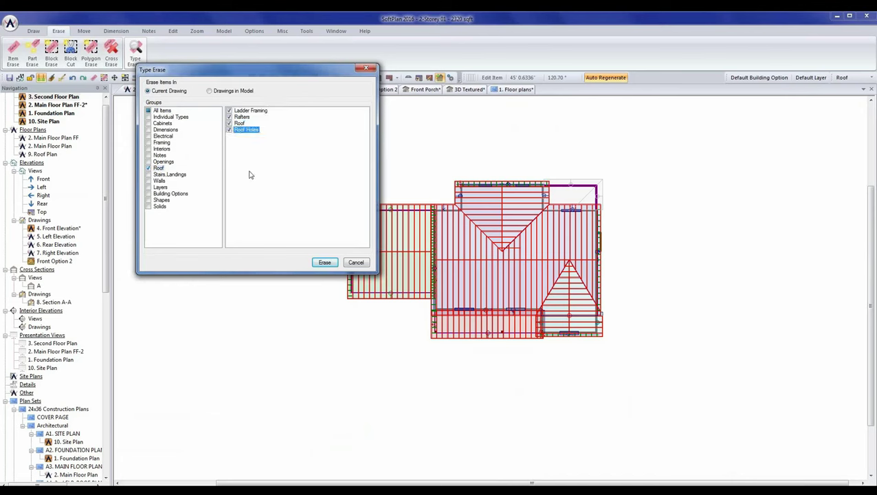
left_click(325, 263)
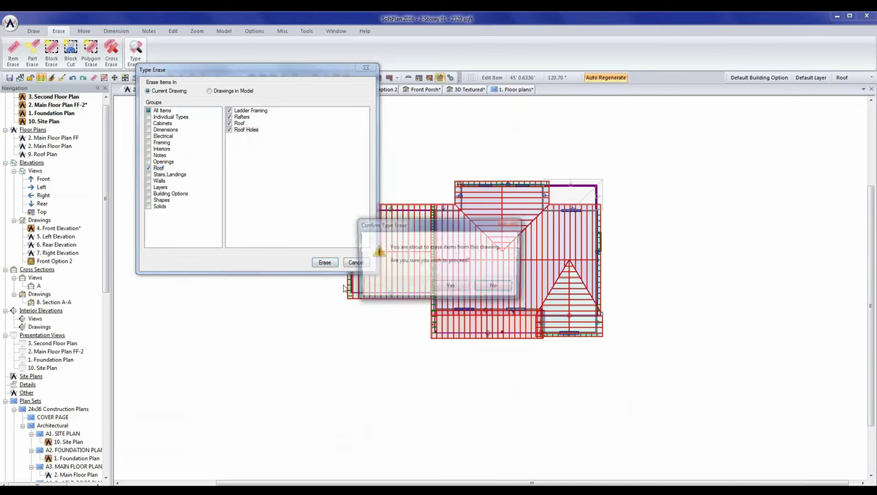
left_click(497, 288)
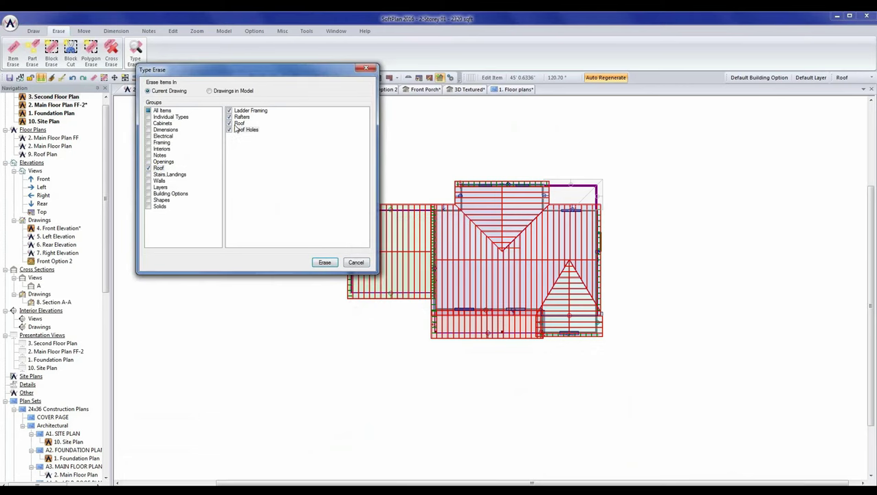
left_click(324, 263)
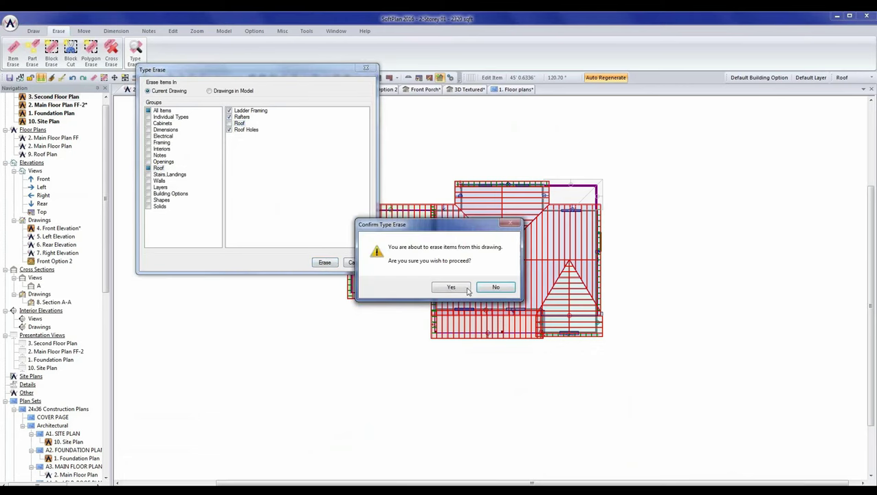
left_click(448, 288)
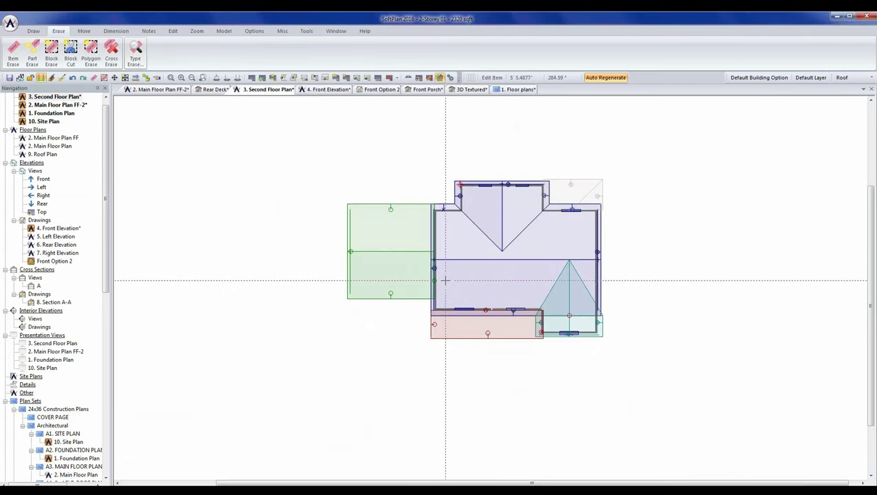
- Change the front edge of the roof over the brick bay from a gable to a Hip roof plane
right_click(593, 335)
mouse_move(615, 345)
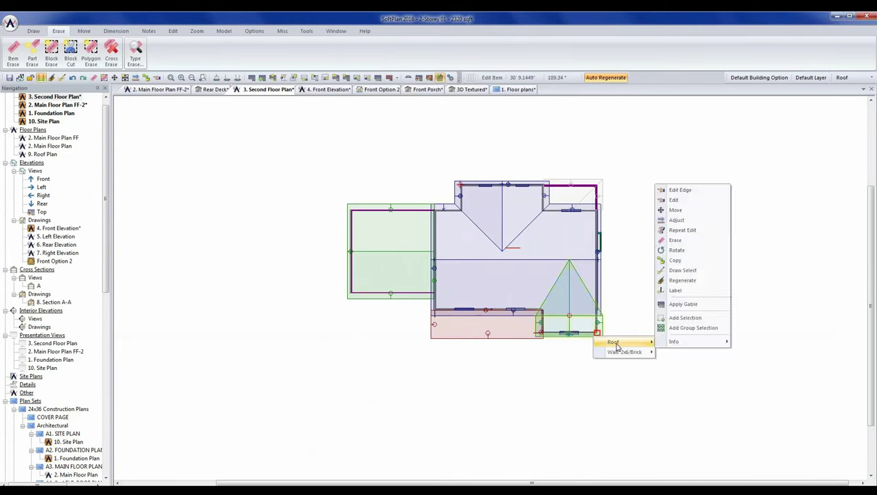
left_click(681, 191)
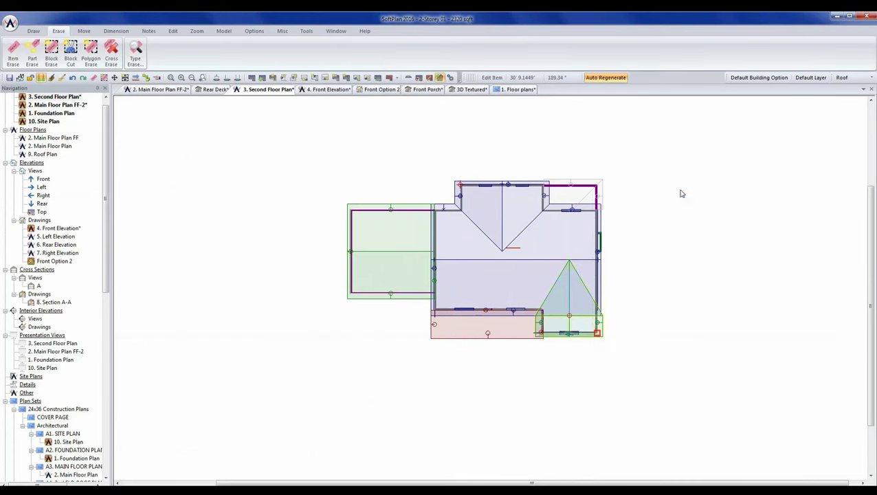
left_click(555, 293)
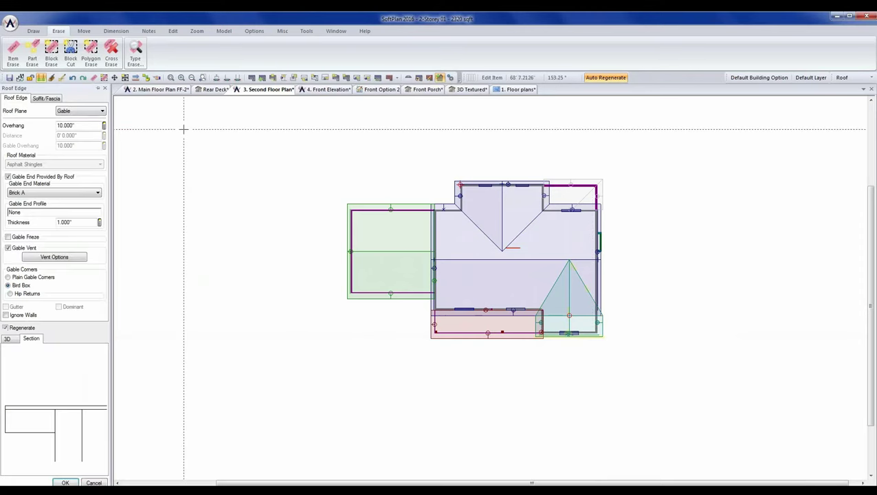
left_click(77, 113)
left_click(73, 126)
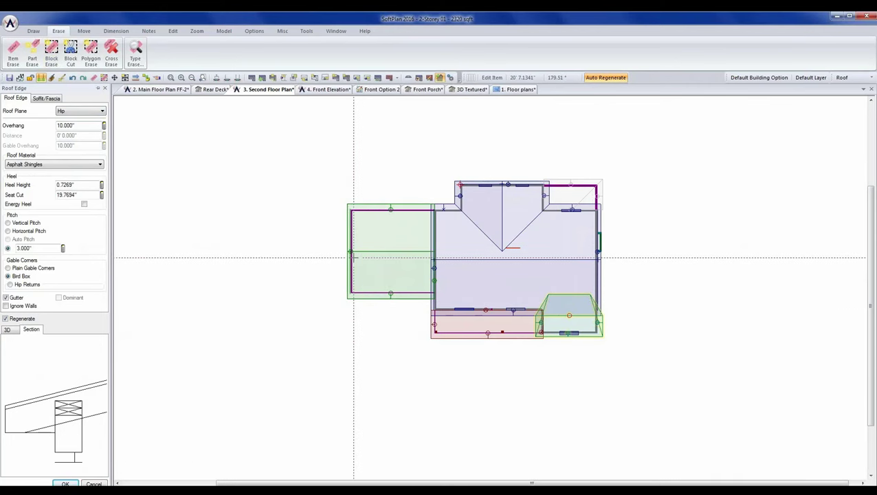
- Change the outer end edge of the garage roof from a gable to a Hip roof plane
right_click(347, 260)
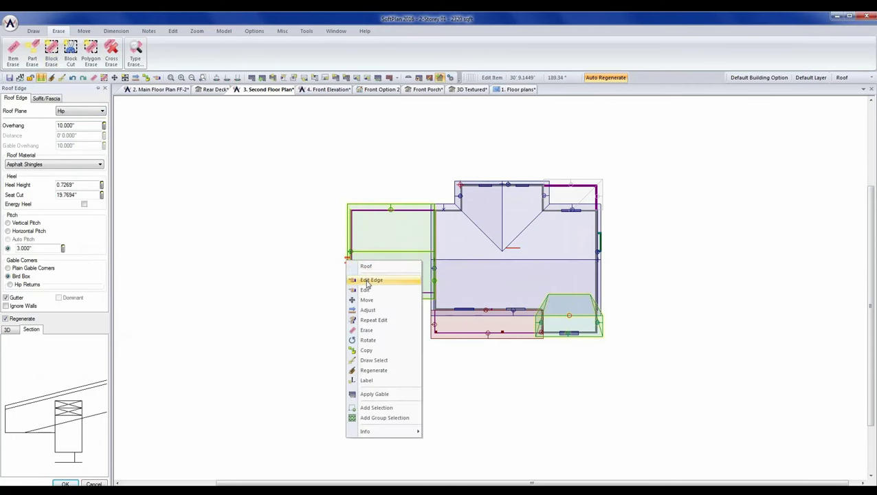
left_click(368, 279)
left_click(76, 112)
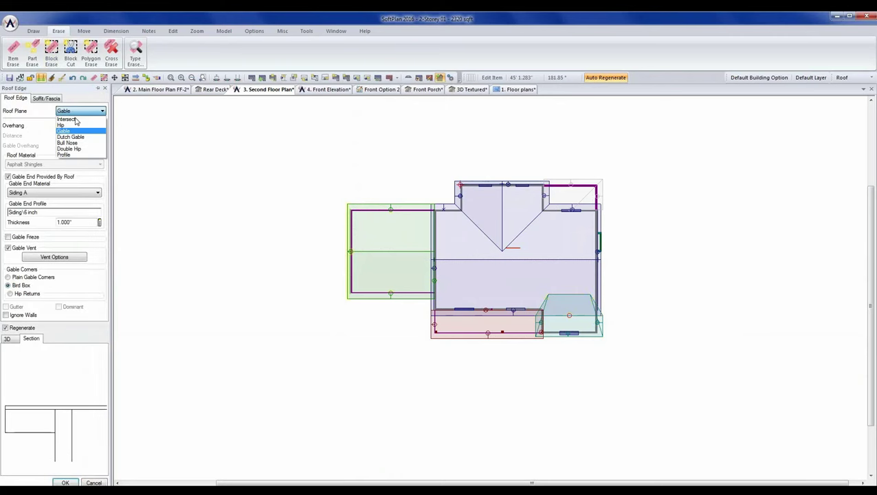
left_click(75, 129)
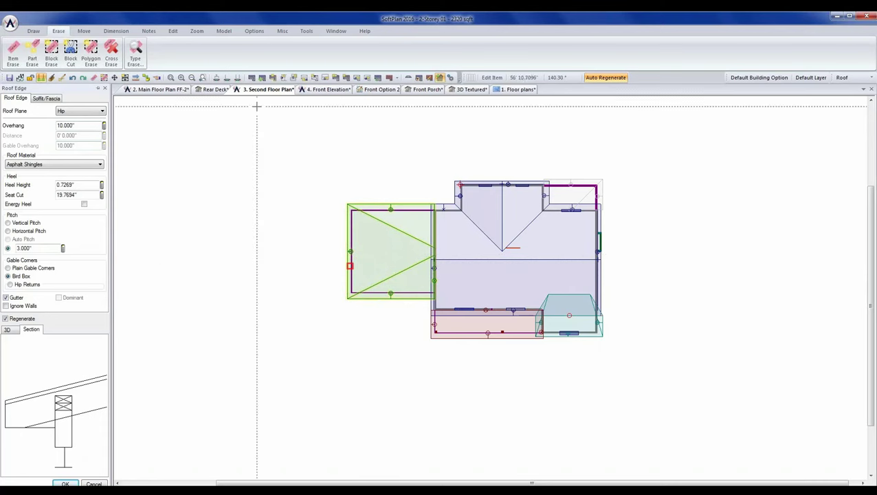
- Look over the Main Floor Plan FF-2 and the Front Elevation drawing, and save the Front Elevation
left_click(148, 91)
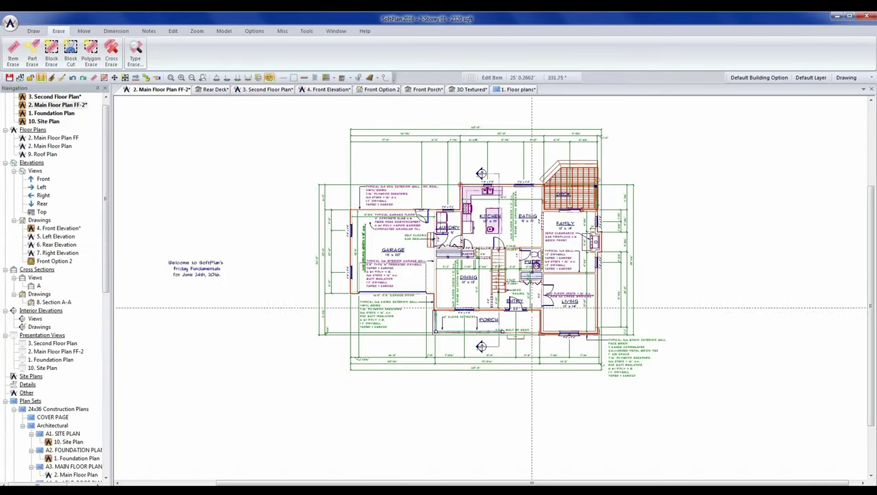
left_click(323, 91)
scroll(327, 216, "down", 3)
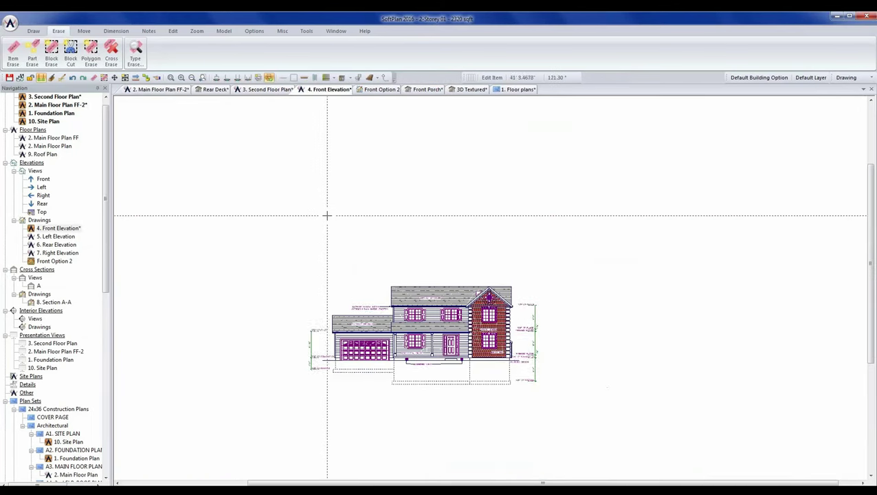
scroll(491, 288, "up", 3)
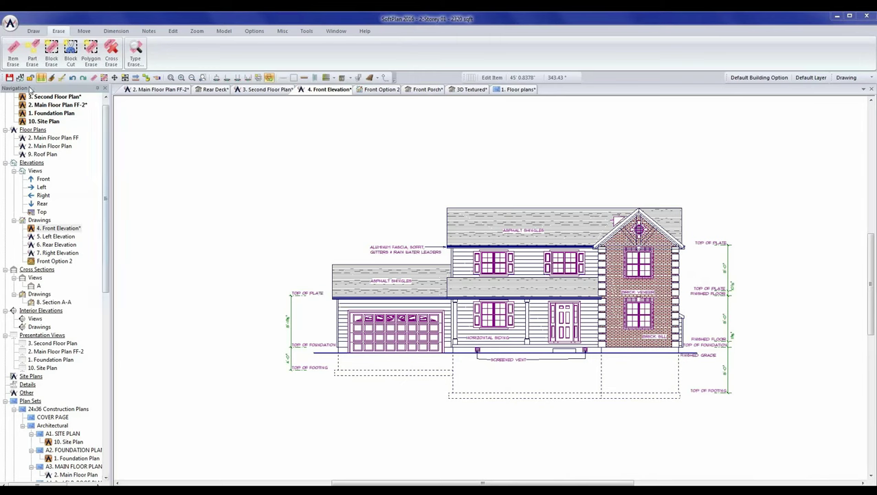
left_click(9, 78)
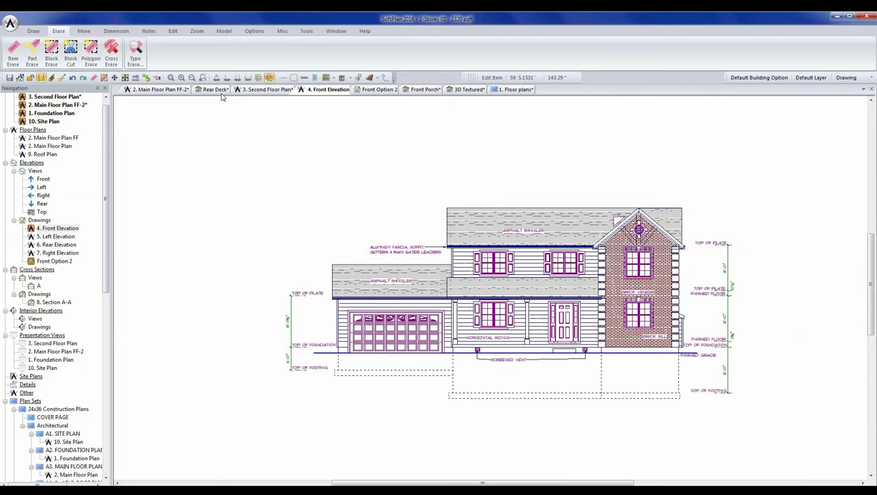
- Set the pitch of the garage roof's outer hip edge to 6" and repeat that edit on the brick bay's front roof edge
left_click(256, 90)
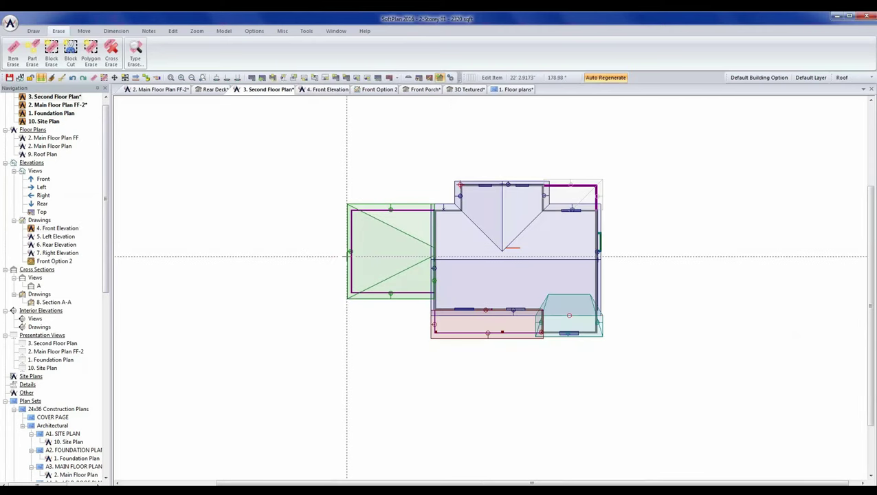
right_click(348, 253)
left_click(370, 276)
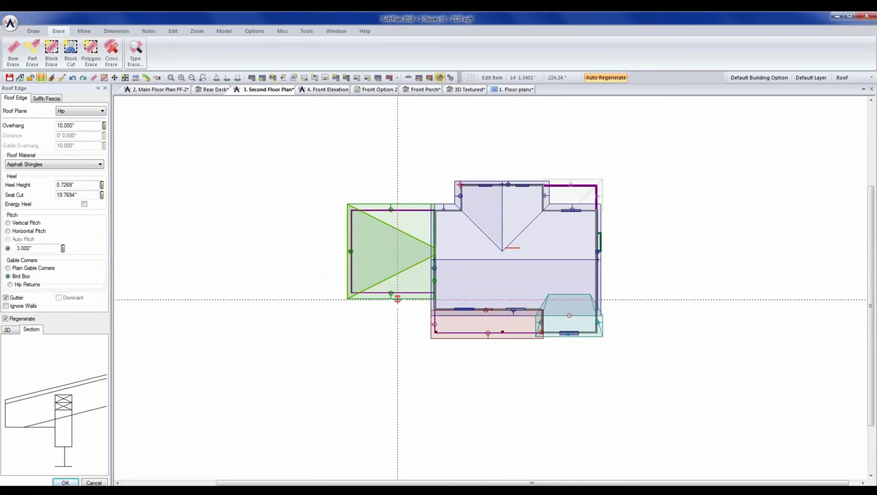
left_click(392, 298)
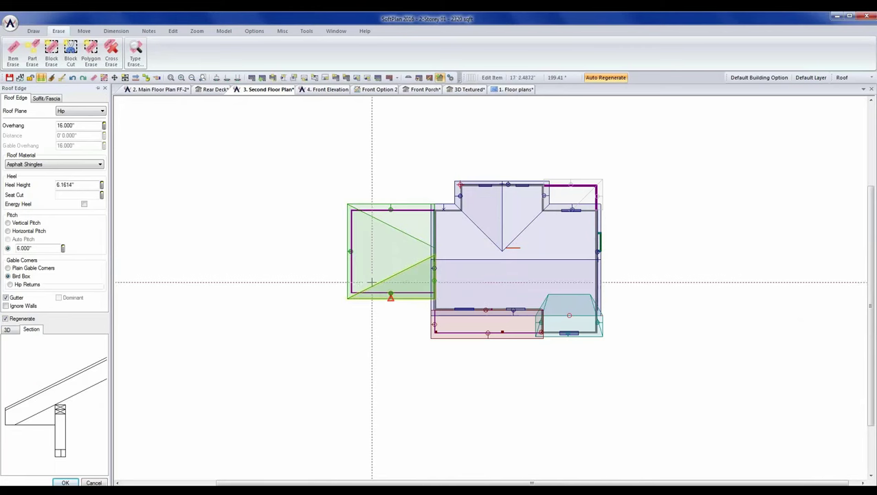
left_click(350, 266)
double_click(48, 248)
type("6")
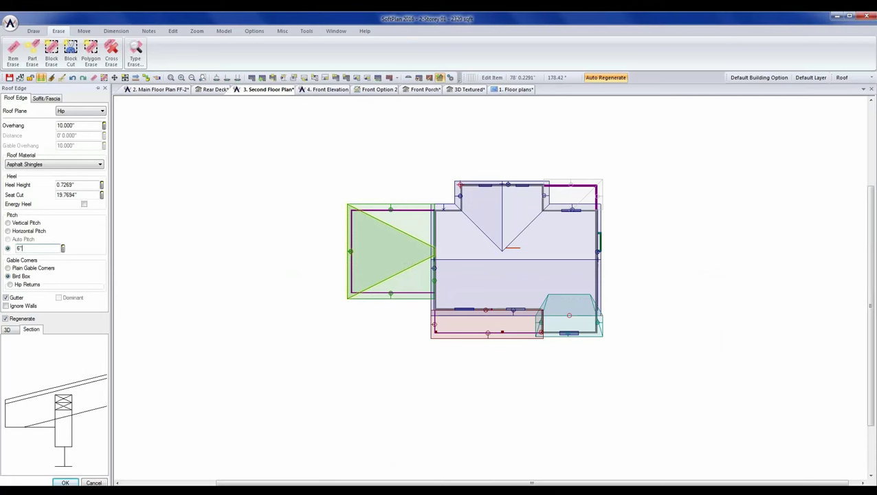
key("Return")
right_click(374, 362)
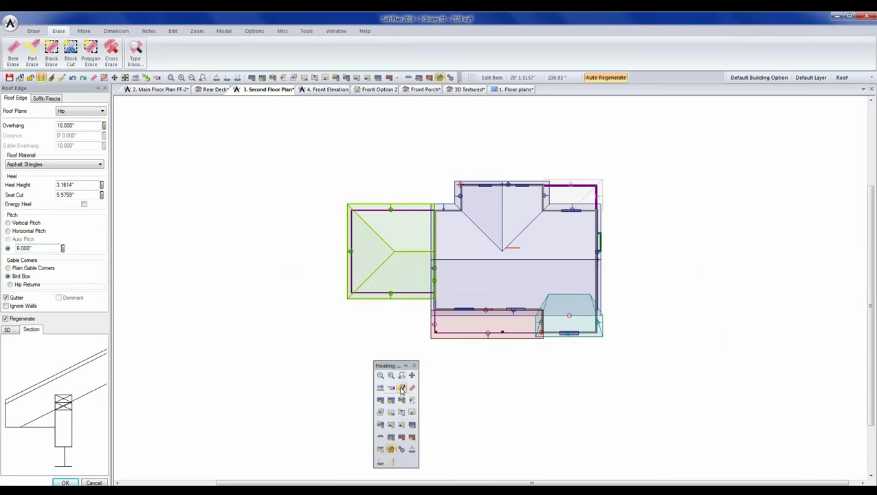
left_click(400, 388)
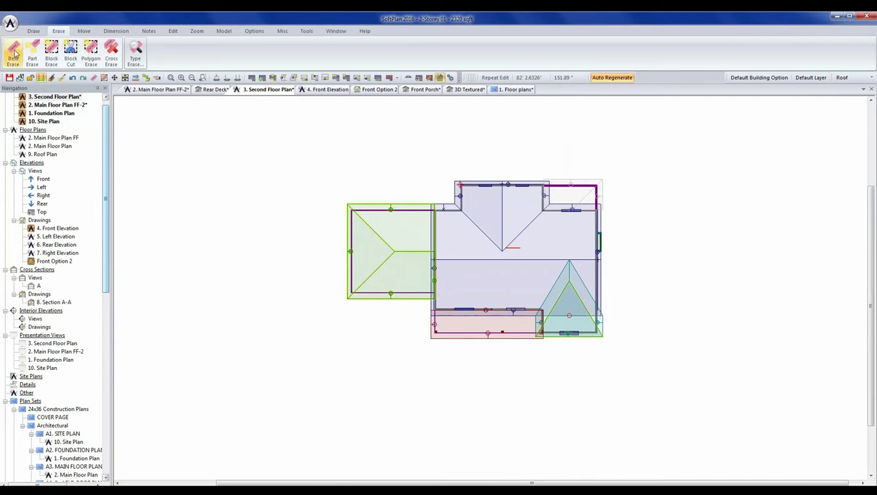
- Generate the model's Front elevation view, saving the plan changes before proceeding
double_click(47, 179)
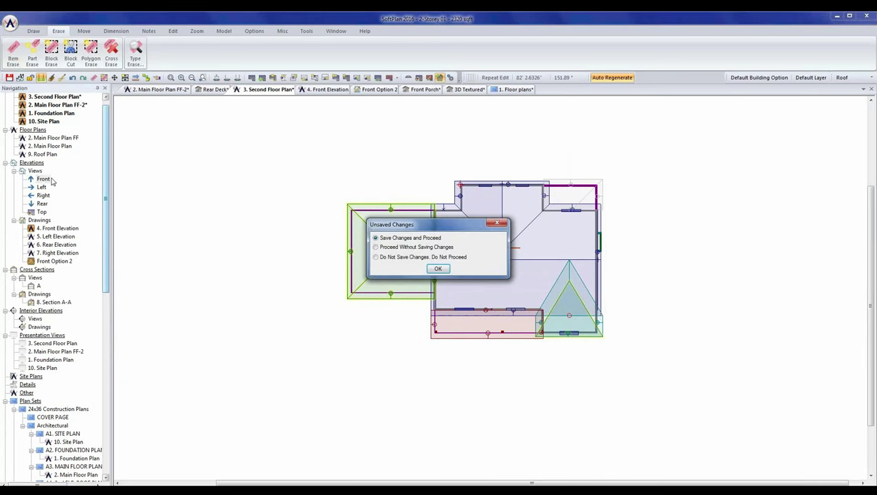
left_click(432, 271)
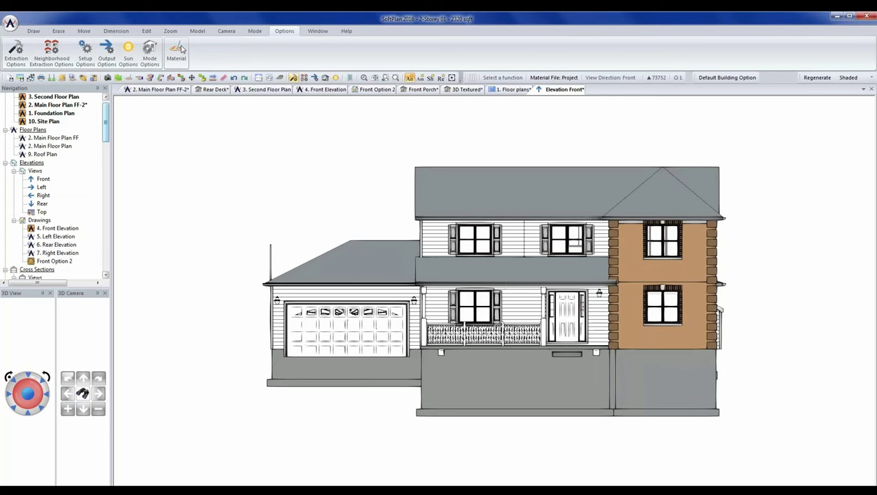
- Save the view as a drawing over 4. Front Elevation.spd with Auto Paint and Save Model Paint, merging it with the items already drawn
left_click(10, 25)
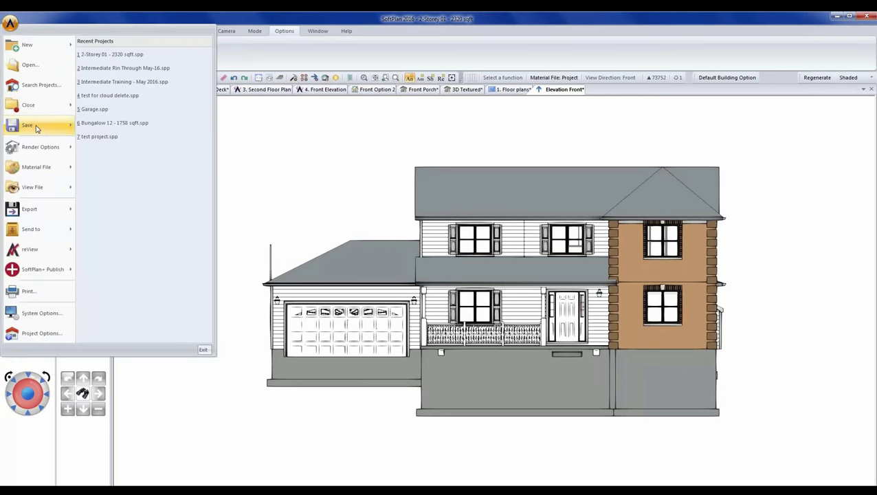
mouse_move(38, 127)
mouse_move(117, 148)
left_click(186, 148)
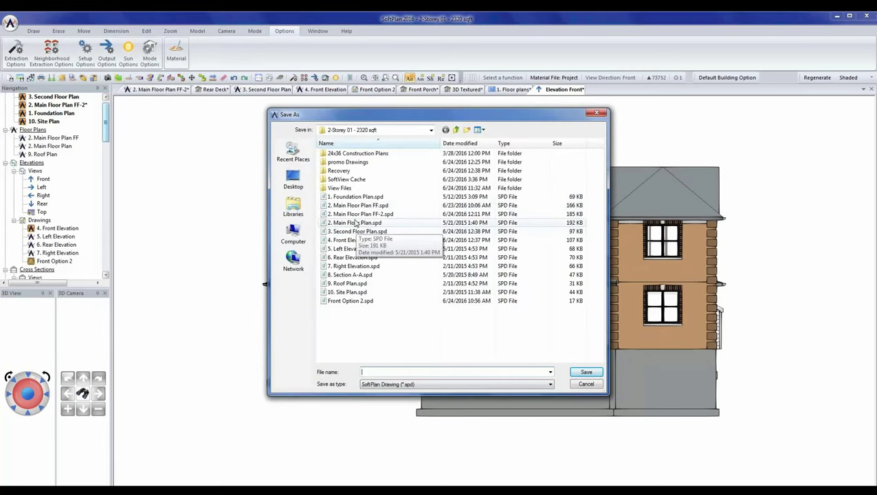
left_click(355, 241)
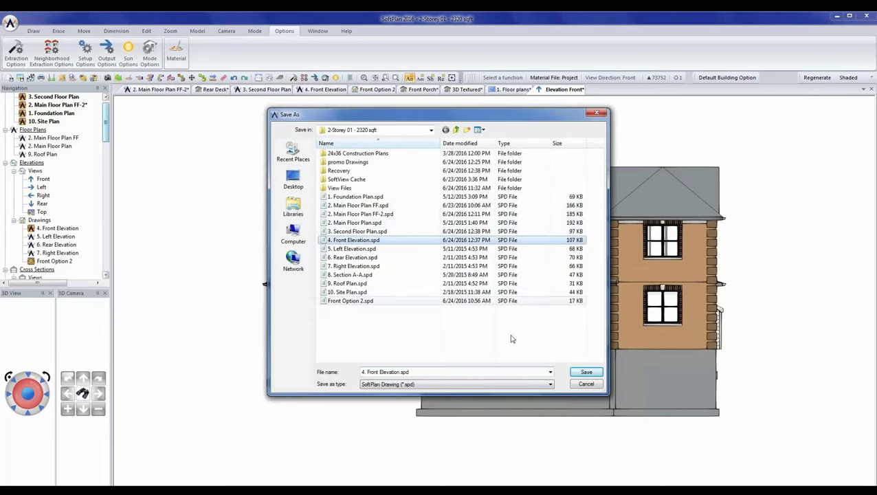
key("Return")
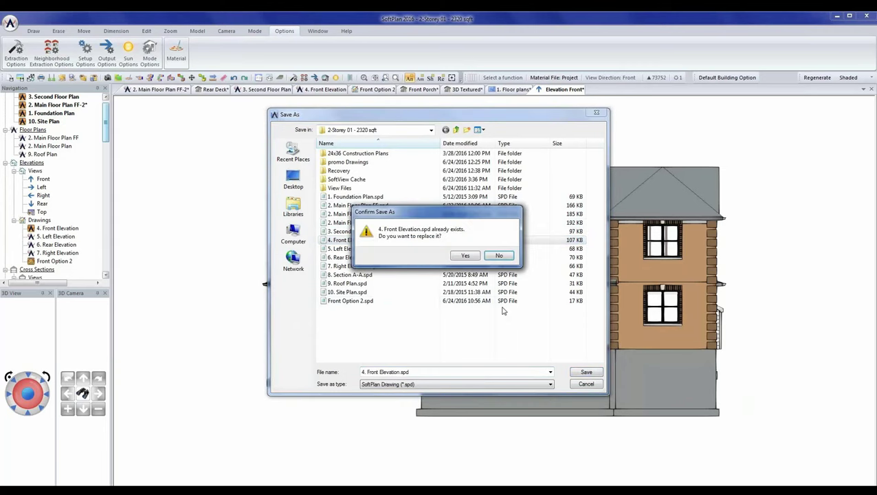
left_click(465, 256)
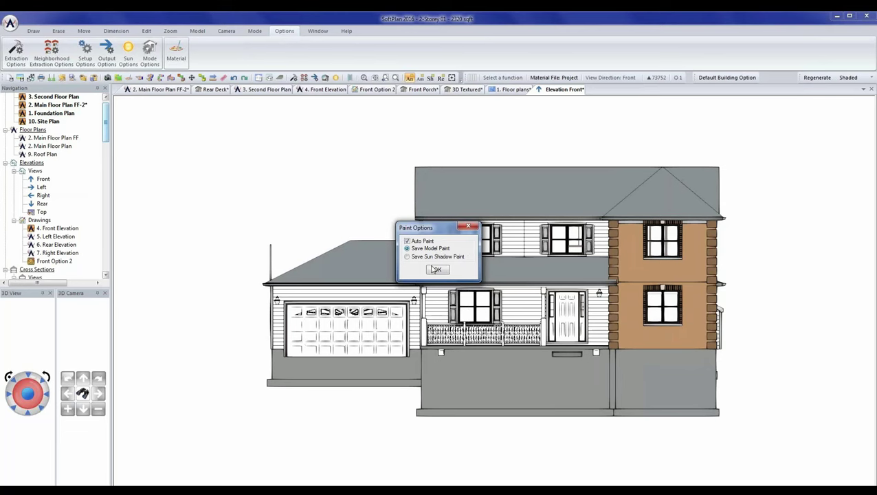
left_click(438, 270)
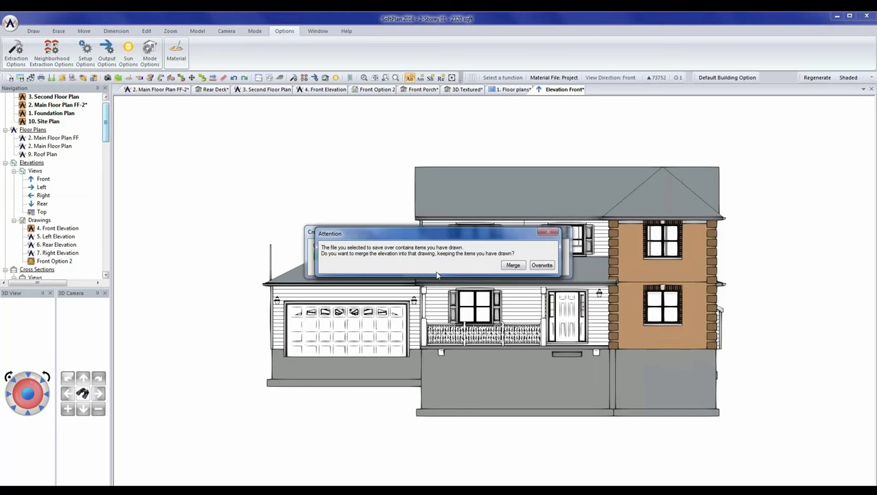
left_click(512, 267)
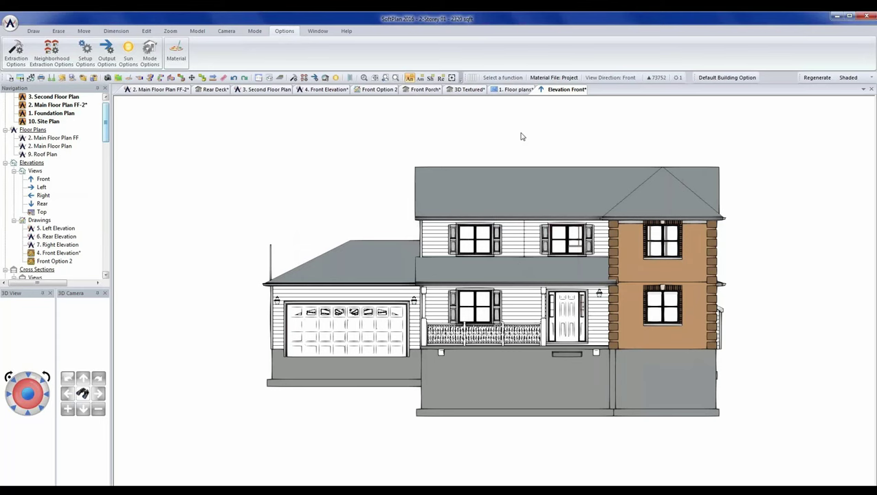
- In the 4. Front Elevation drawing, edit the model paint on the garage and porch roofs, regenerating its model image and the paint
left_click(379, 92)
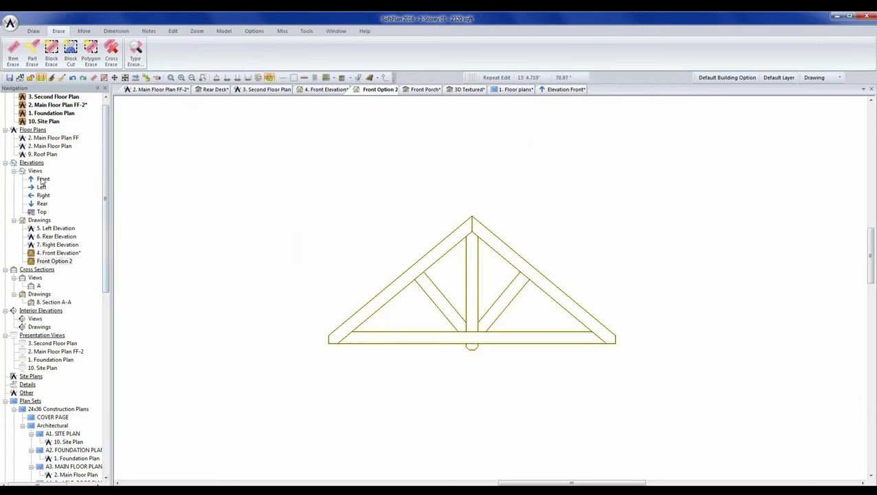
double_click(48, 254)
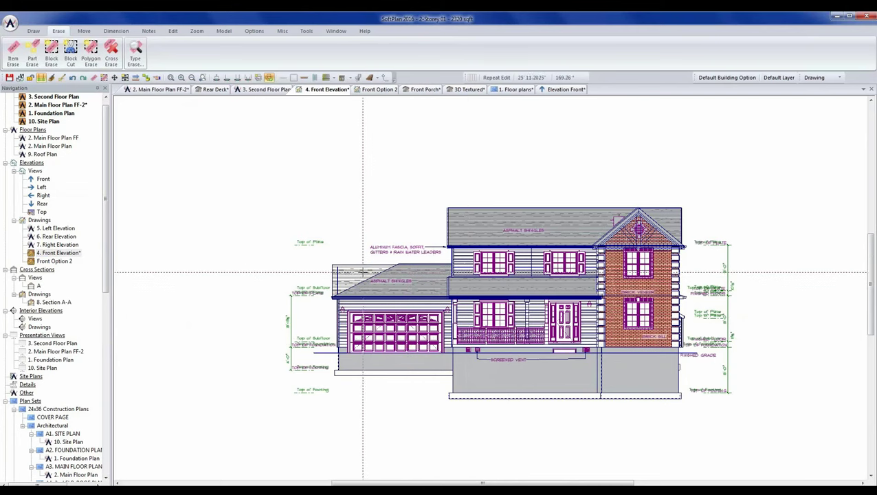
right_click(418, 287)
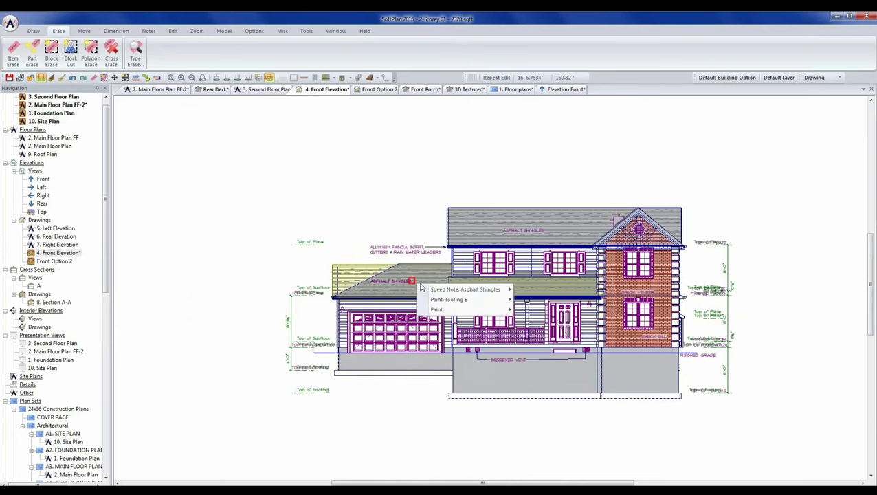
mouse_move(450, 311)
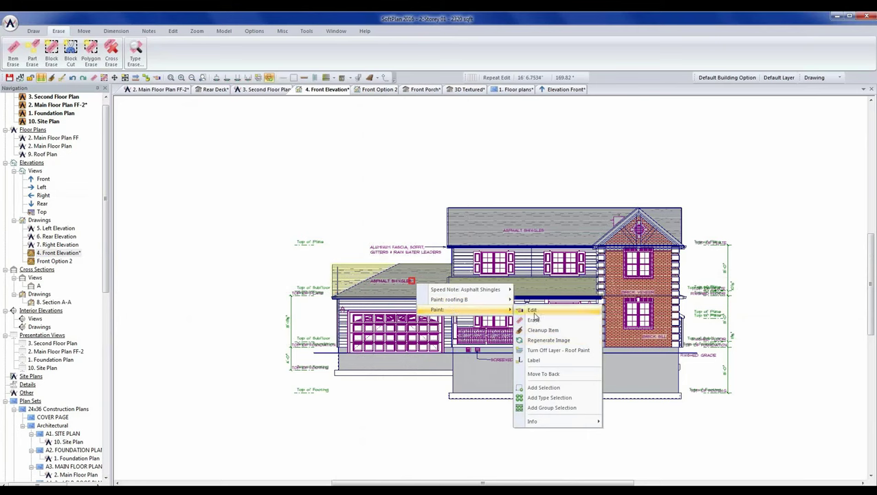
left_click(536, 314)
left_click(537, 329)
left_click(559, 317)
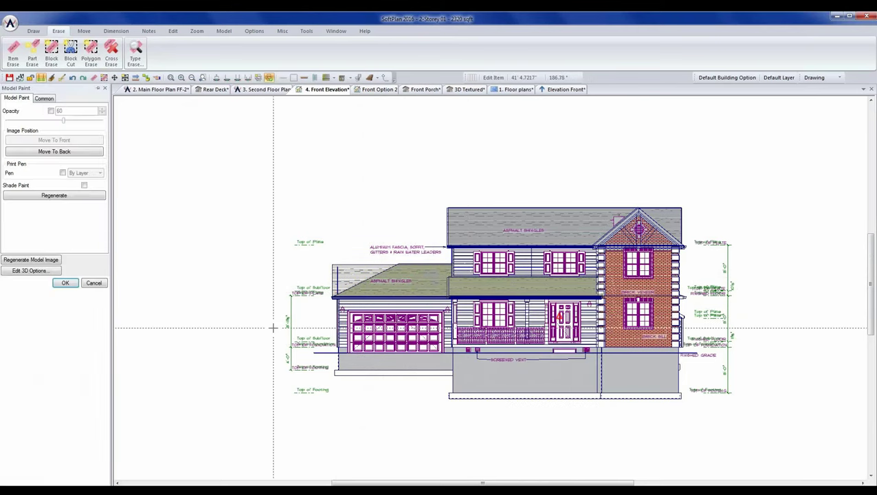
left_click(30, 261)
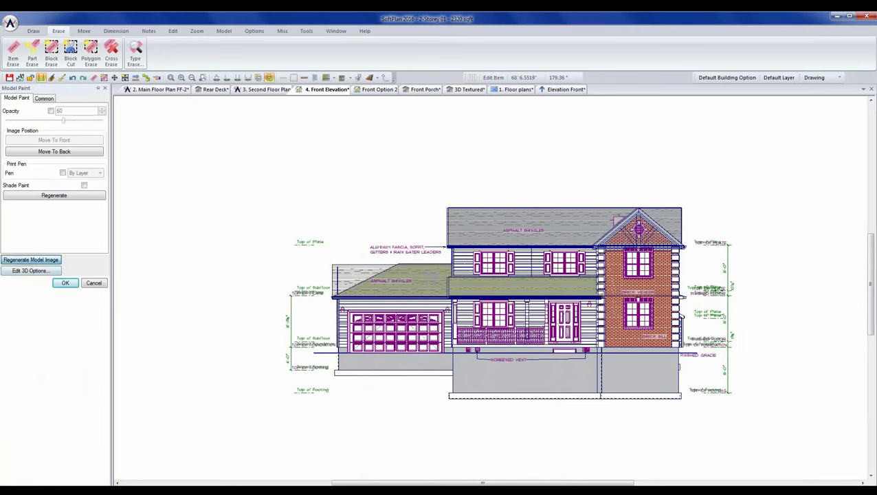
left_click(48, 197)
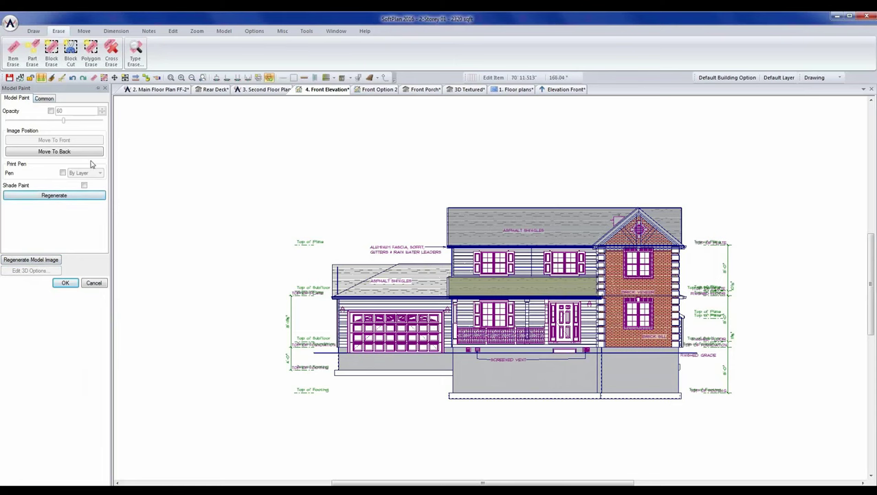
right_click(428, 276)
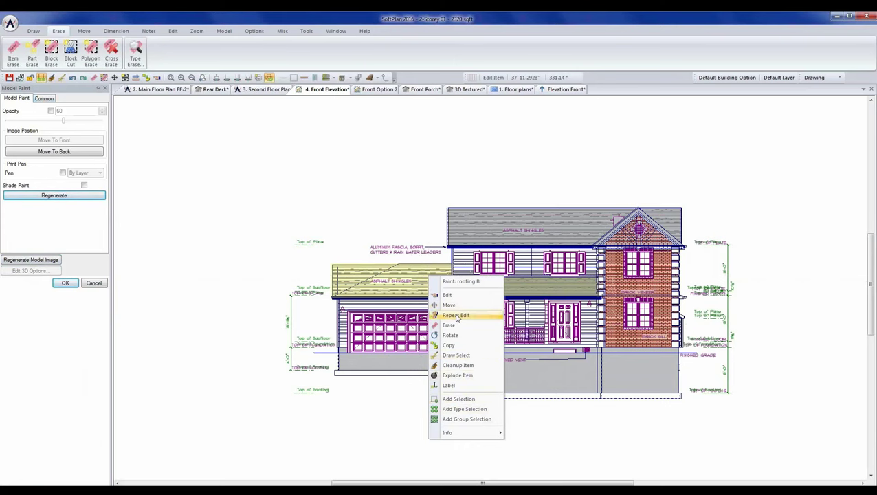
left_click(459, 295)
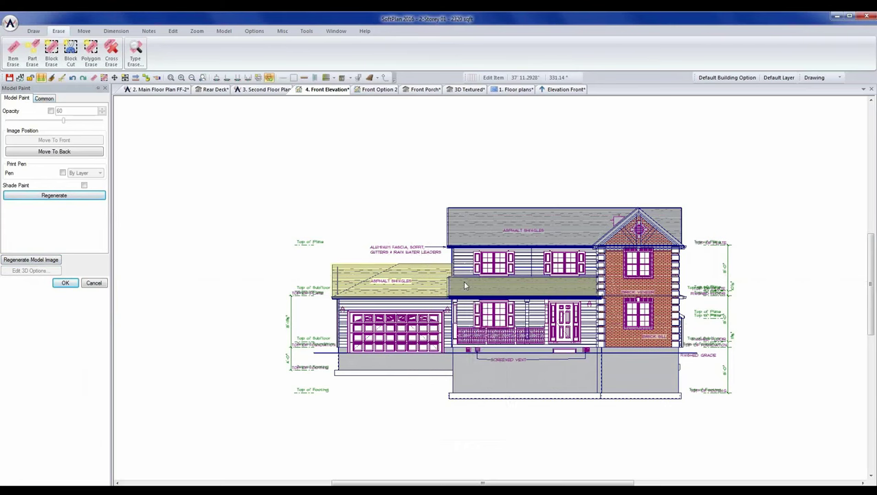
left_click(524, 477)
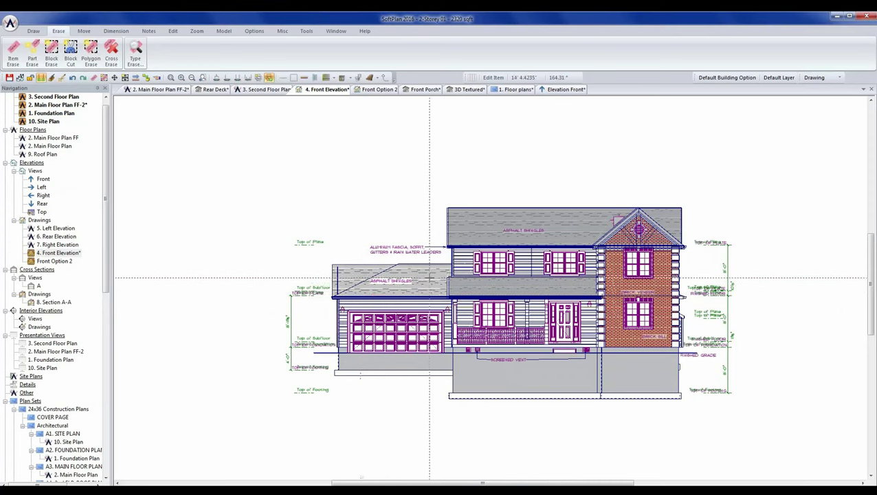
- Erase the old roofing B paint over the garage roof and repaint the area inside the new hip outline
right_click(430, 280)
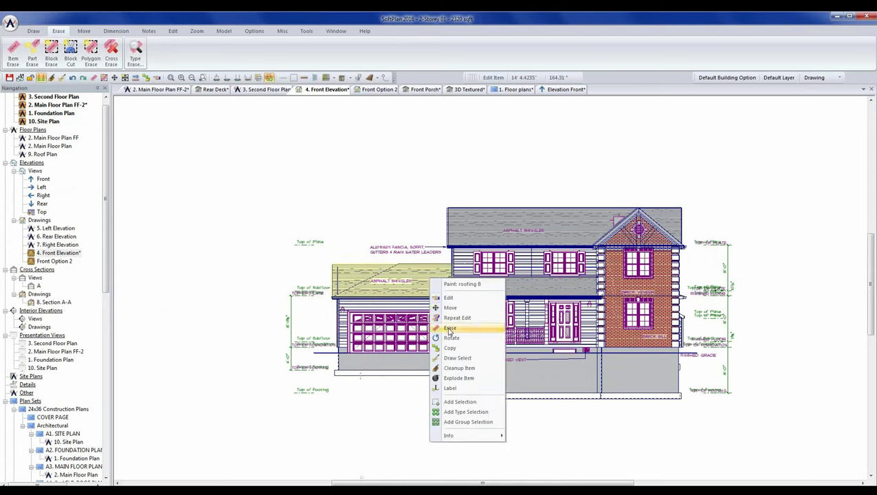
left_click(450, 330)
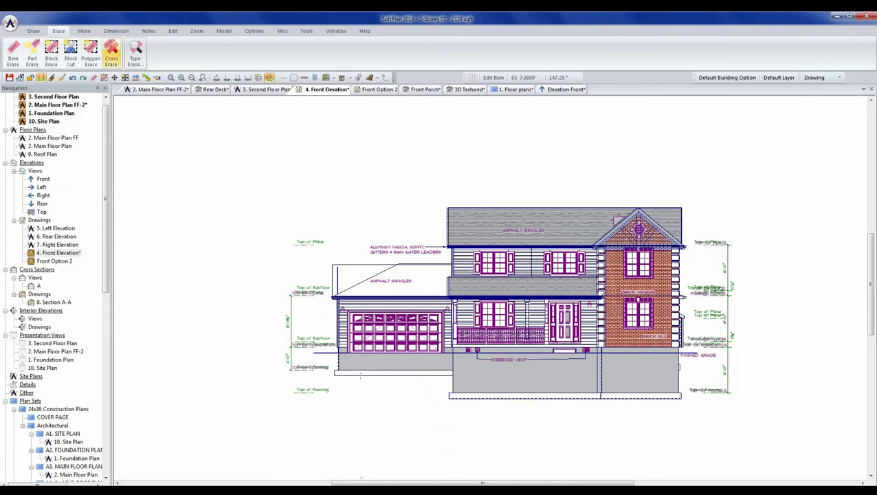
left_click(33, 31)
left_click(55, 61)
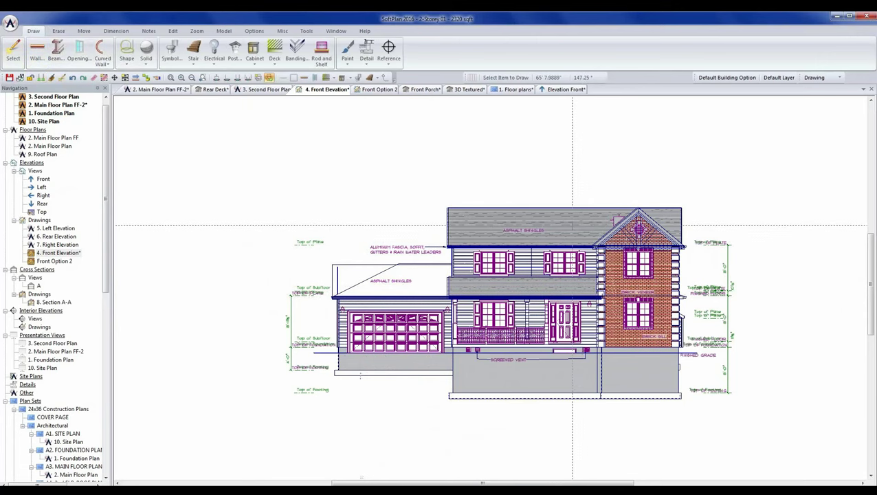
key("p")
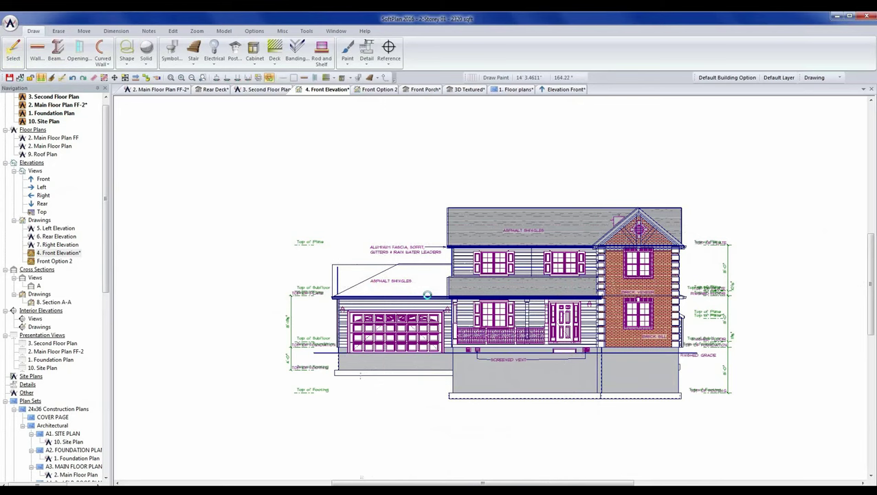
left_click(427, 294)
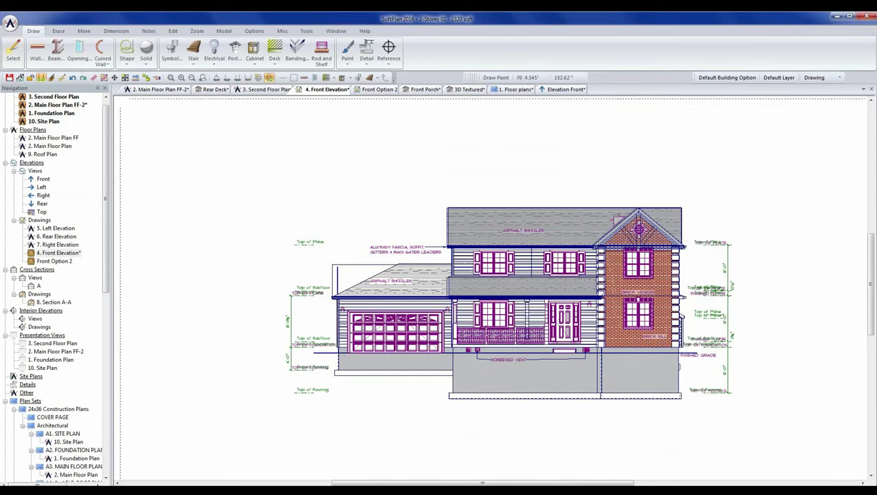
- Erase the leftover old gable lines at the garage roof's outer edge, and undo the erasing of the garage roof's paint
left_click(94, 80)
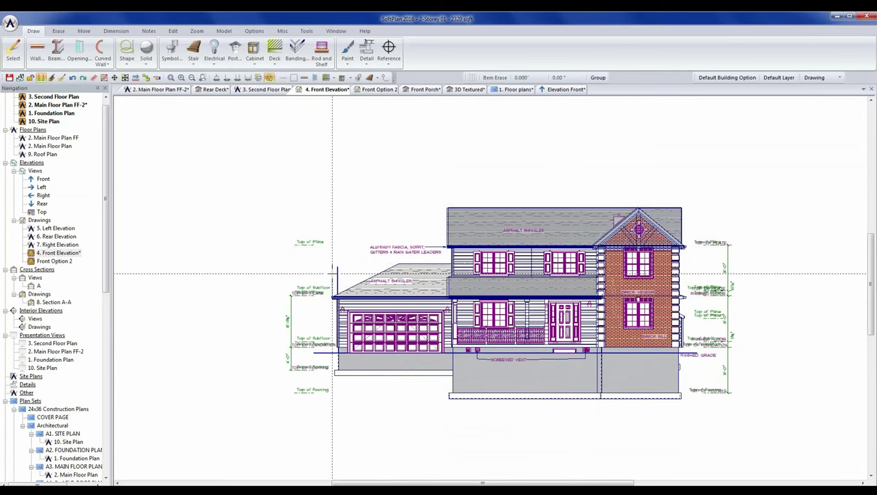
left_click(337, 274)
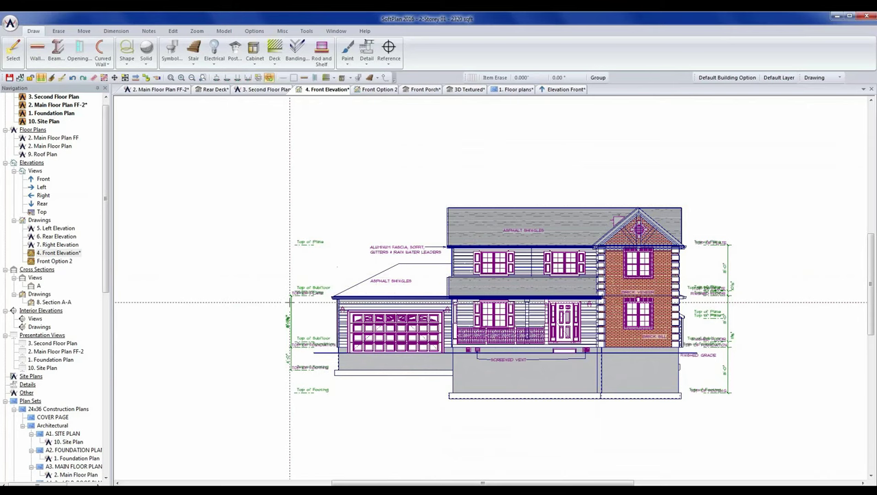
key("ctrl+z")
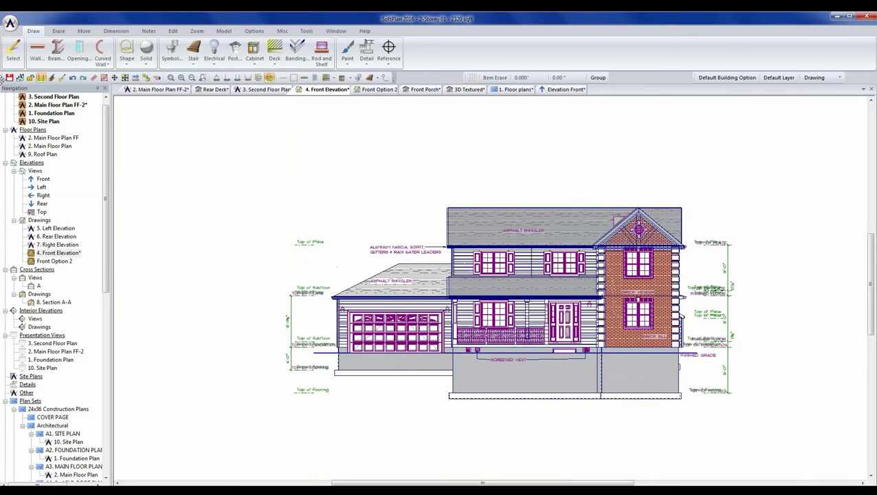
left_click(10, 24)
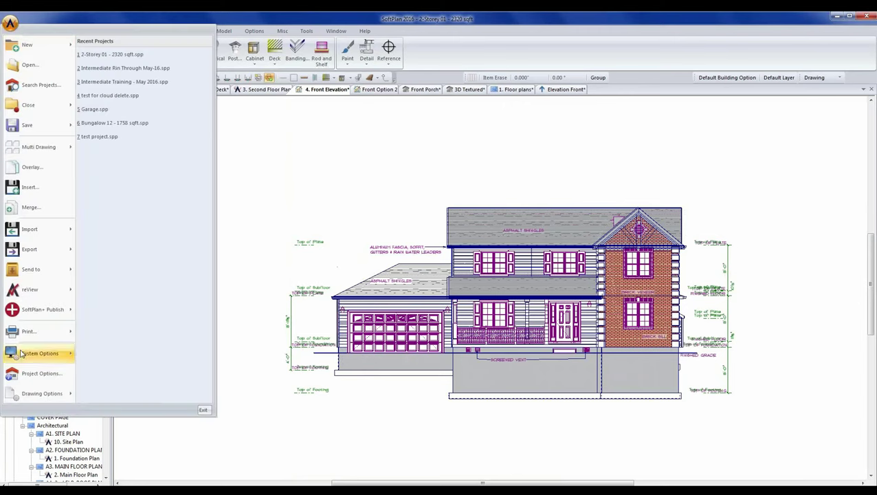
mouse_move(25, 353)
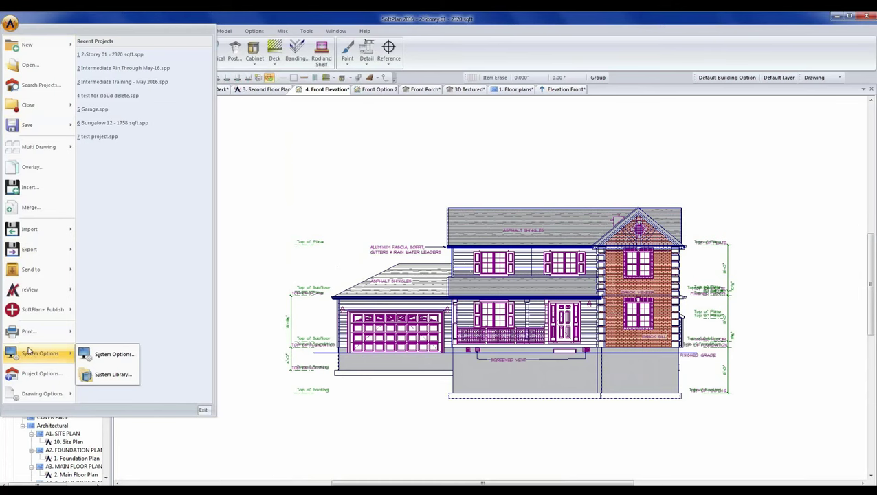
left_click(112, 355)
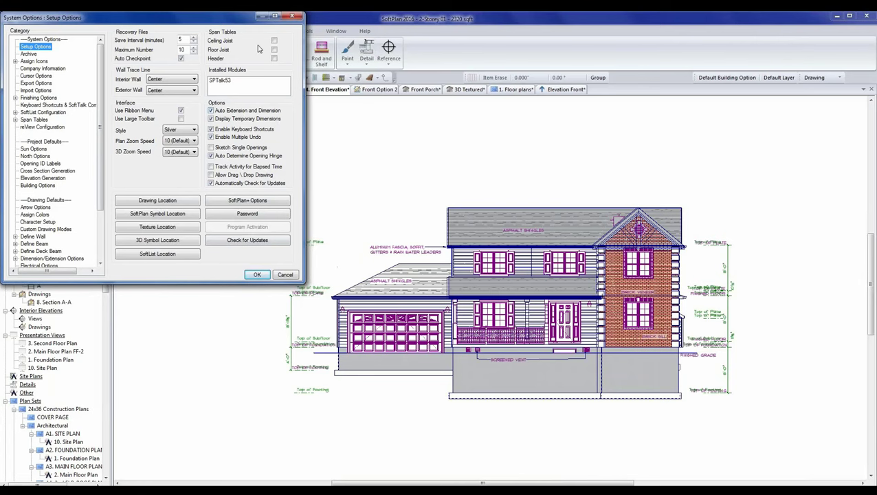
left_click(291, 16)
- Turn off Auto Extension and Dimension in the System Options and save the change
left_click(10, 23)
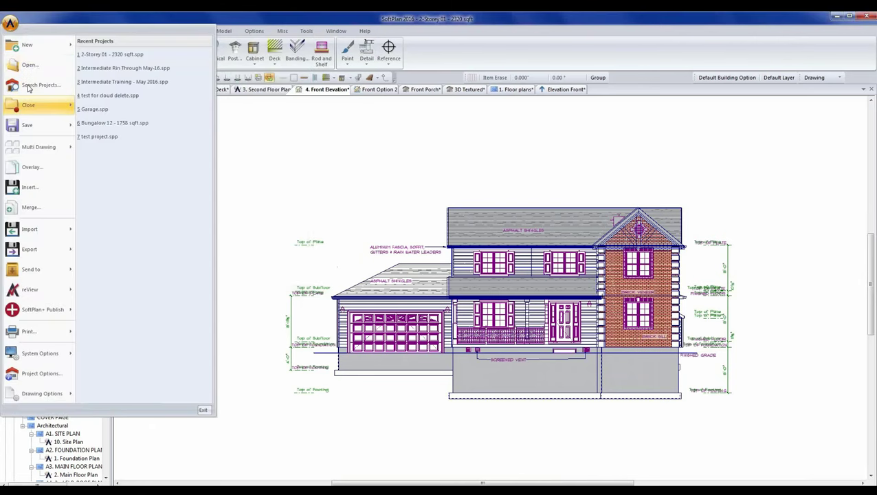
mouse_move(44, 355)
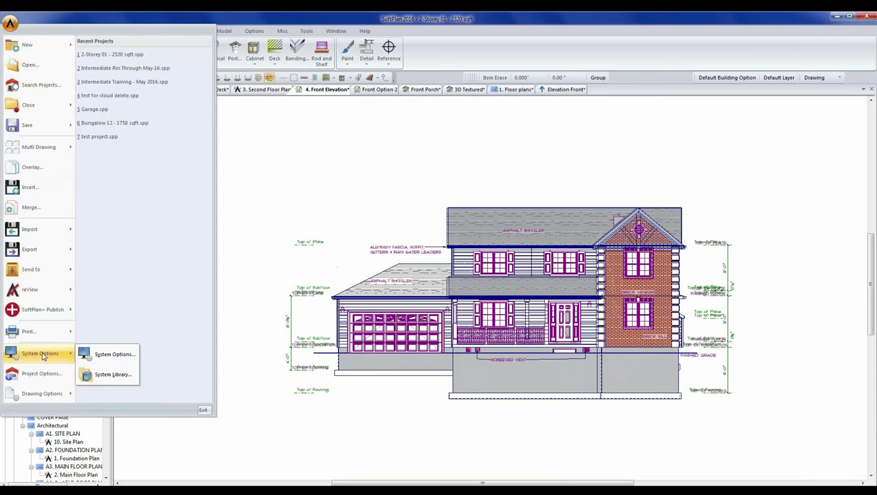
left_click(103, 355)
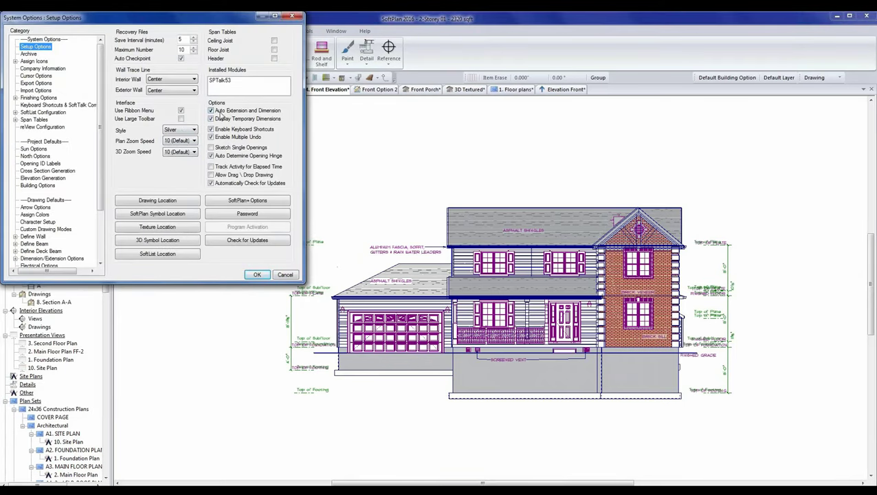
left_click(256, 274)
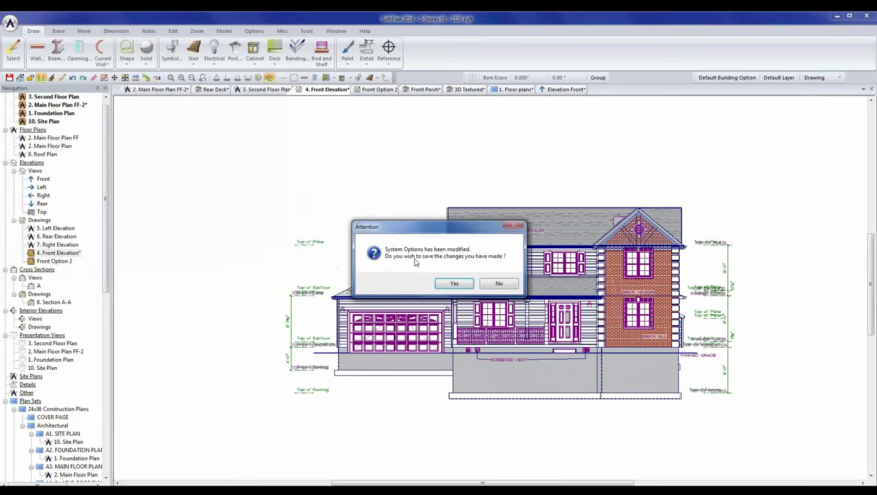
left_click(450, 284)
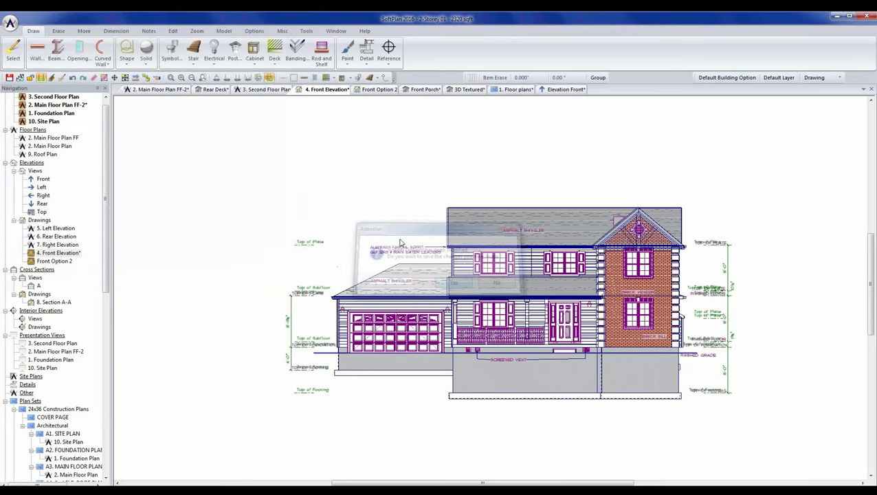
- Draw a closed rectangle of 2x6/Brick walls in the empty area above and left of the garage, undoing and redrawing its left wall
left_click(41, 54)
double_click(66, 116)
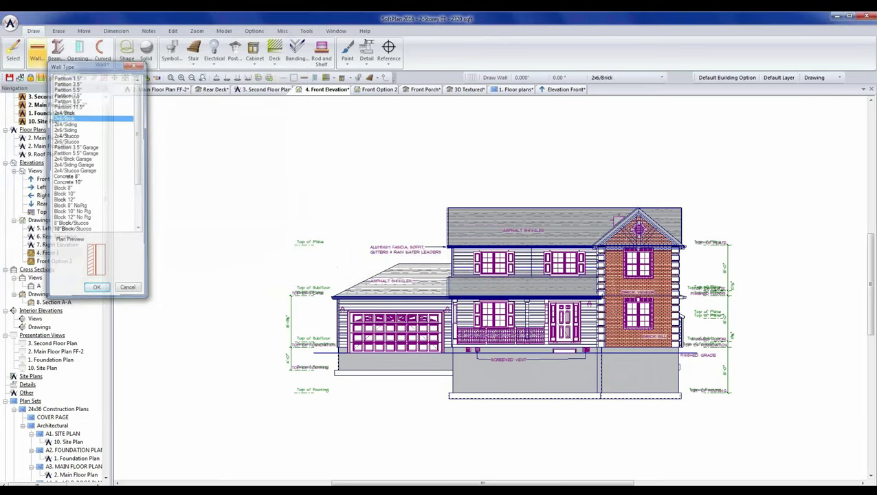
left_click(165, 142)
left_click(306, 142)
left_click(306, 216)
left_click(165, 216)
left_click(165, 142)
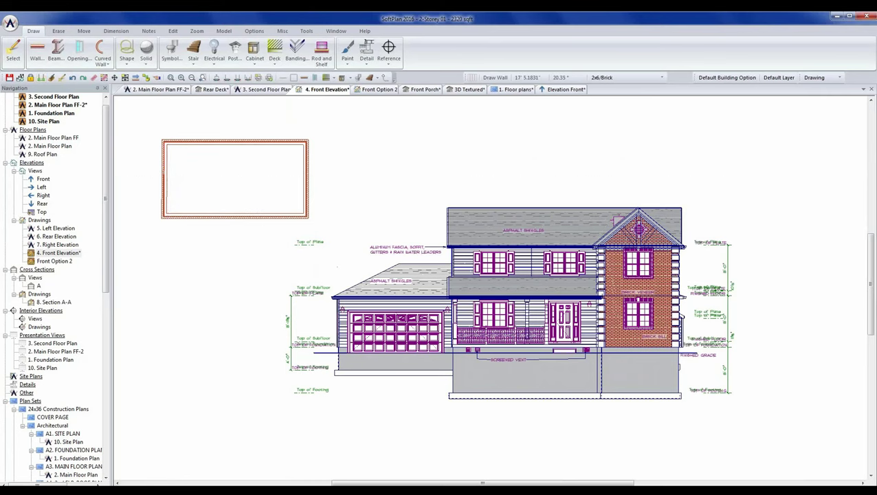
key("ctrl+z")
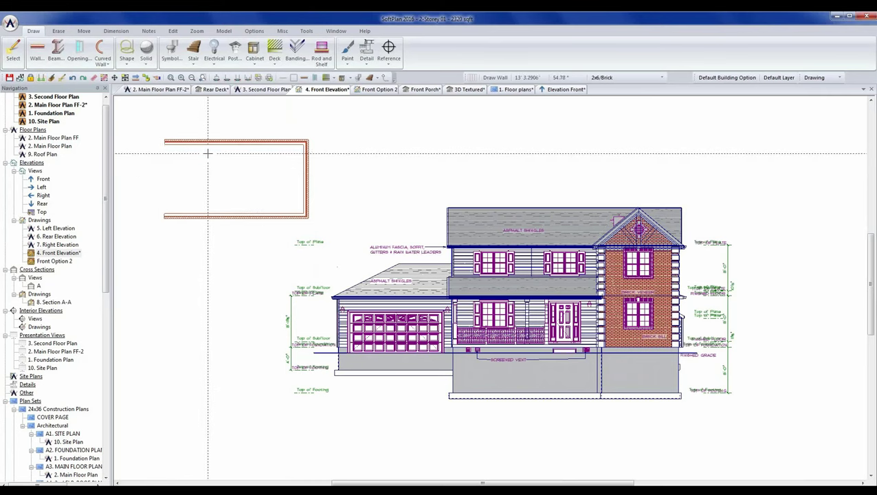
left_click(165, 215)
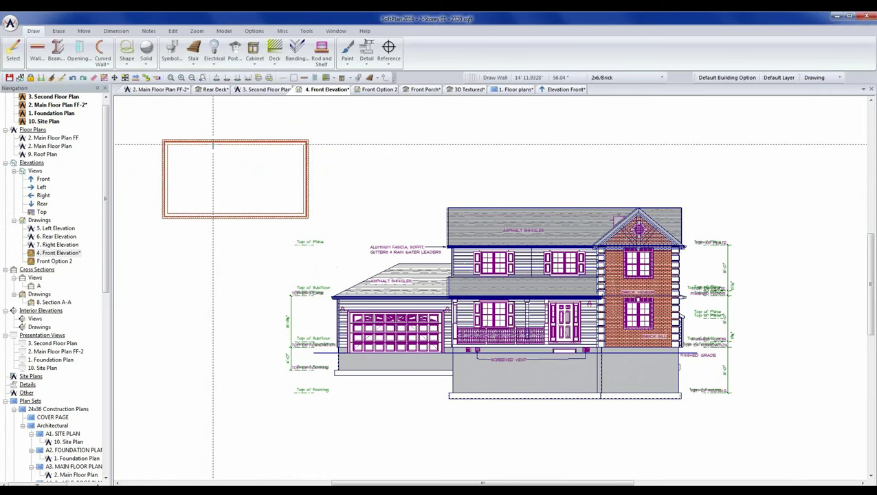
- Turn Auto Extension and Dimension back on in the System Options and save the change
left_click(10, 24)
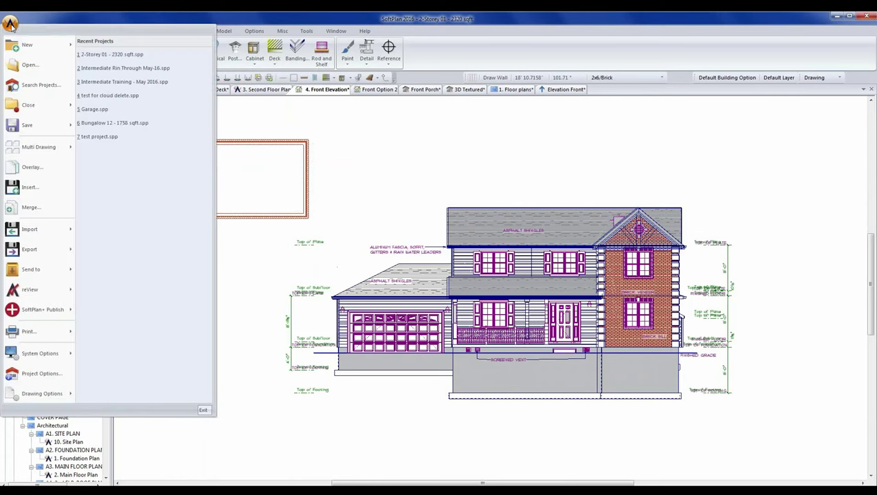
mouse_move(31, 354)
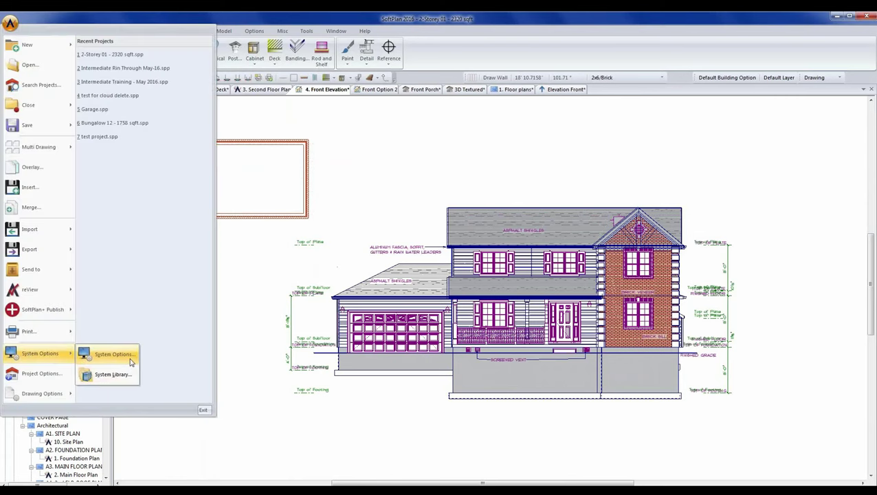
left_click(122, 357)
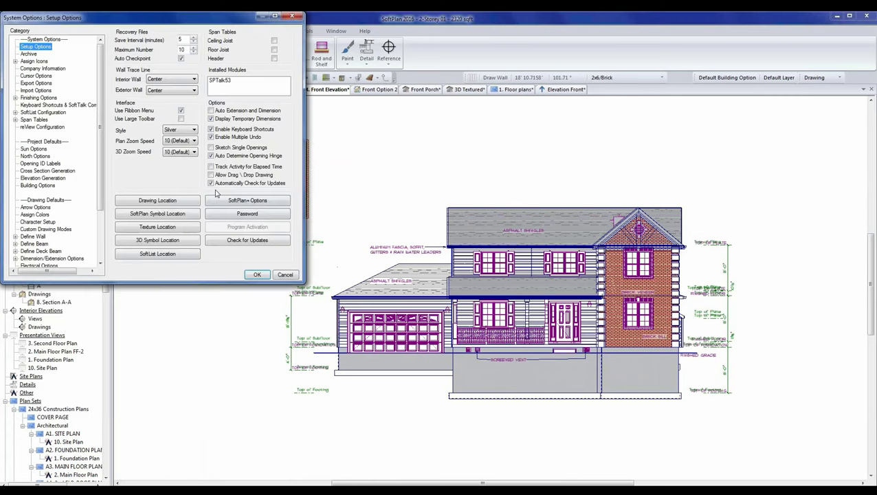
left_click(258, 274)
left_click(443, 287)
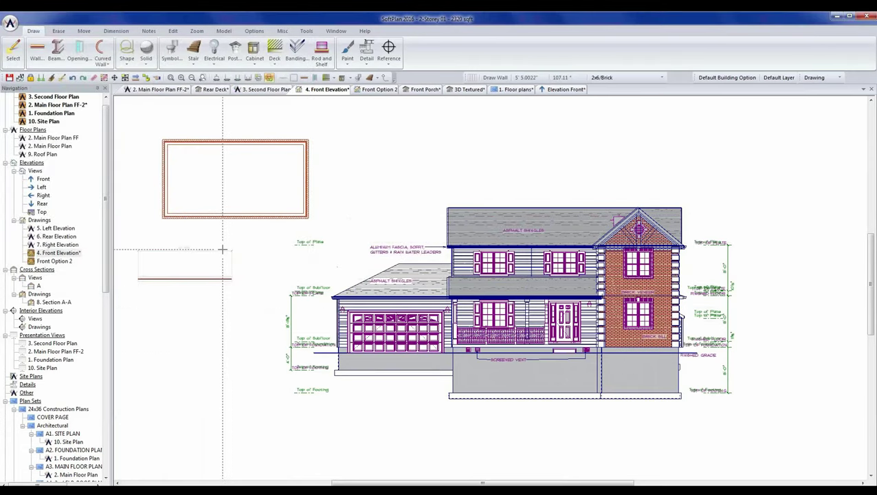
- Draw a second closed rectangle of 2x6/Brick walls, about 17' wide by 20' deep, below the first one and left of the garage
left_click(234, 390)
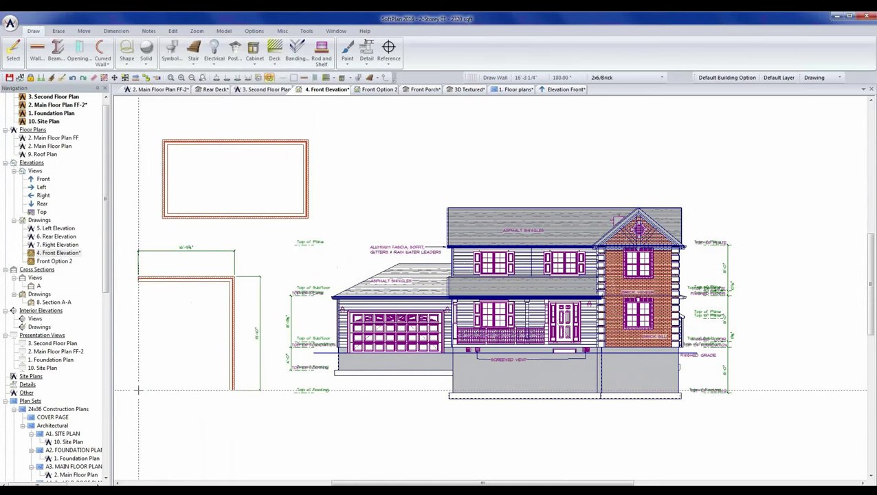
left_click(138, 390)
left_click(138, 279)
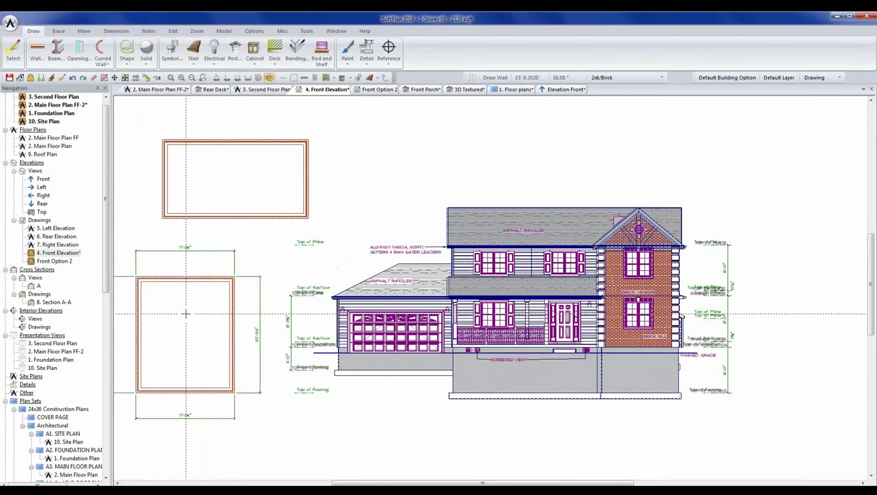